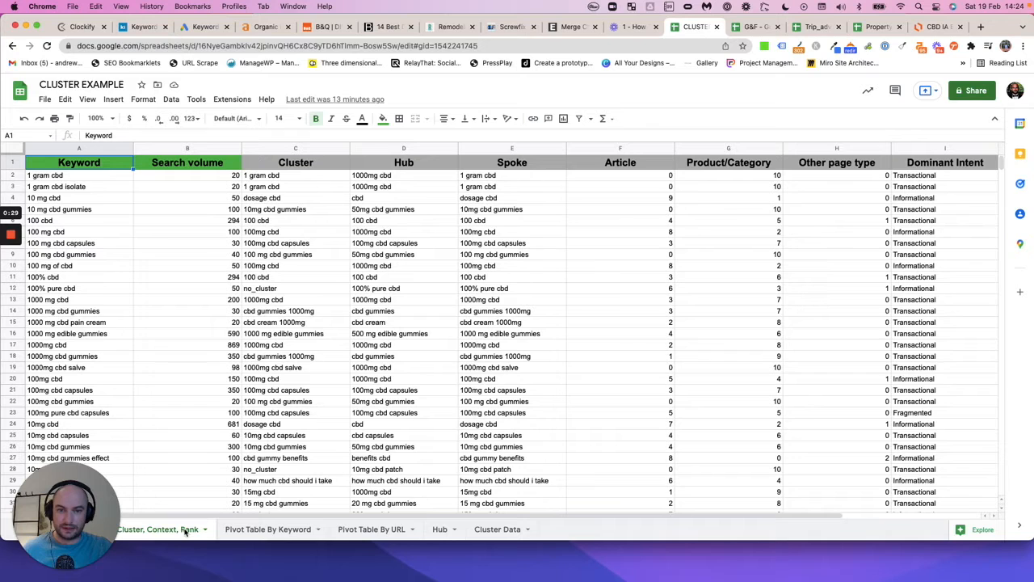
# Step: Open the Pivot Table By Keyword sheet and review the average page-type columns and the summed search volumes per cluster
pyautogui.click(263, 530)
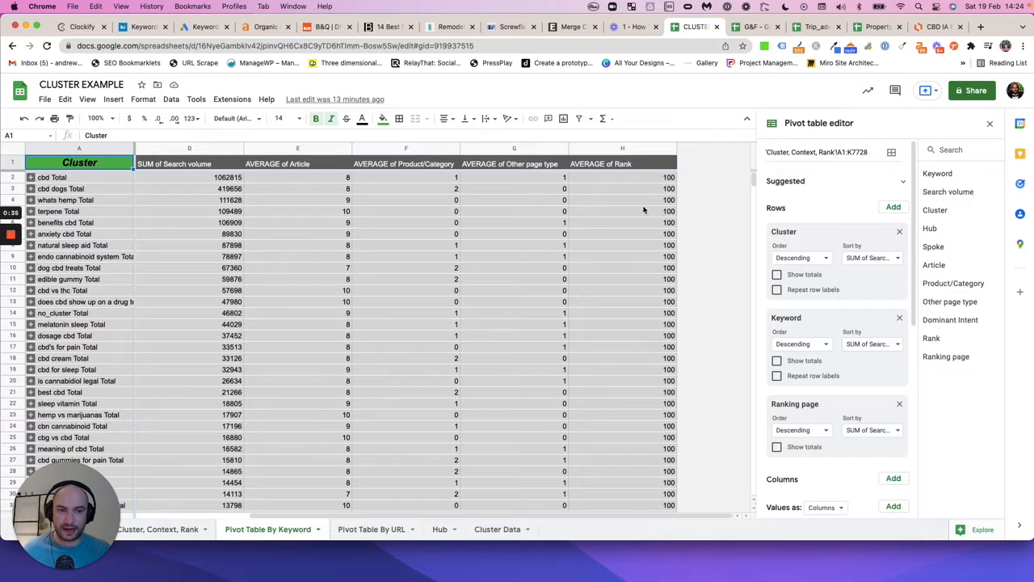
pyautogui.moveTo(275, 162); pyautogui.dragTo(513, 170)
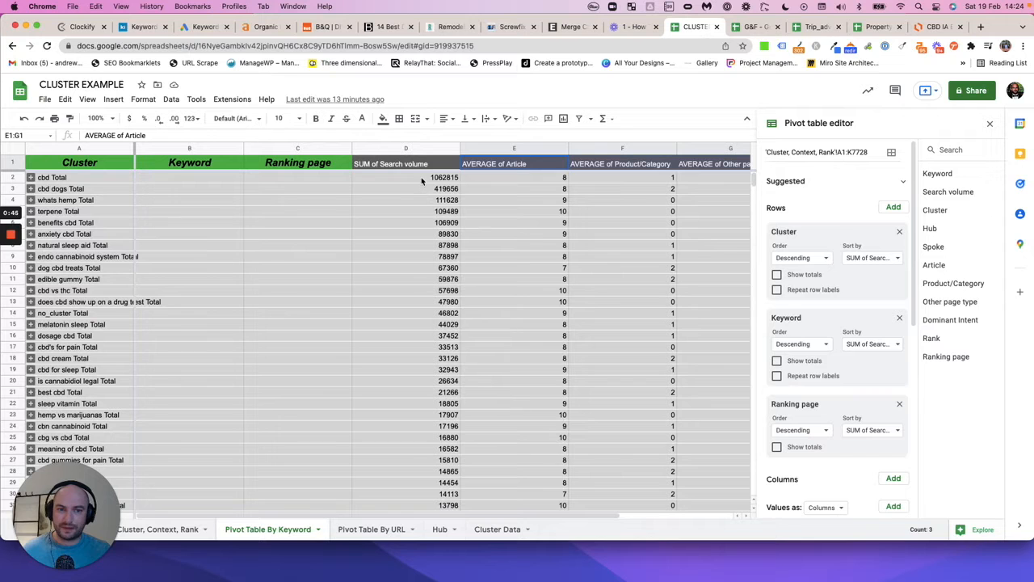
pyautogui.moveTo(421, 179); pyautogui.dragTo(439, 358)
pyautogui.scroll(-3, 442, 370)
pyautogui.scroll(3, 442, 371)
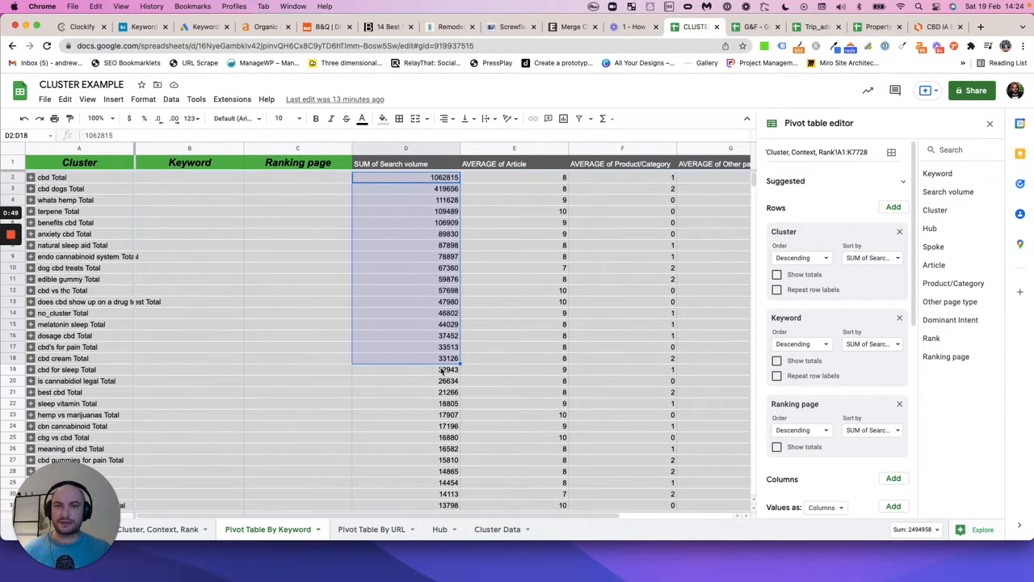
# Step: Expand the whats hemp cluster in the pivot table and examine all the keywords grouped under it
pyautogui.click(60, 204)
pyautogui.click(30, 200)
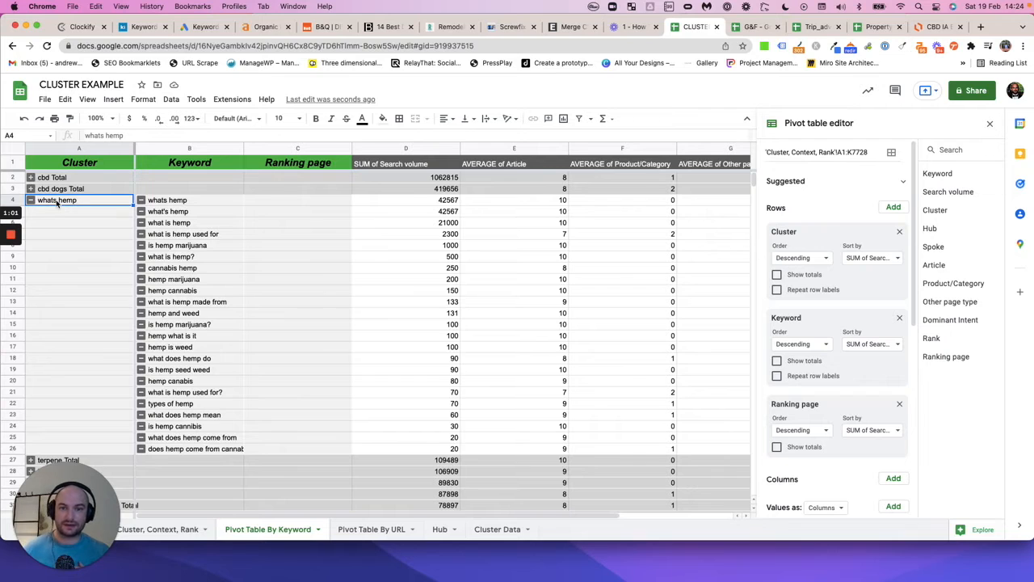
pyautogui.click(173, 202)
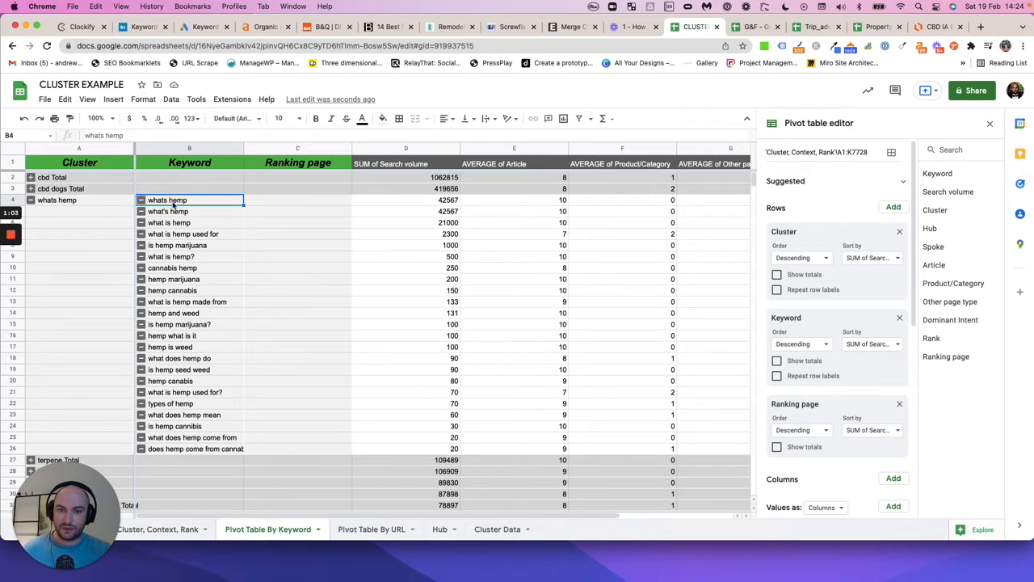
pyautogui.click(170, 233)
pyautogui.click(168, 248)
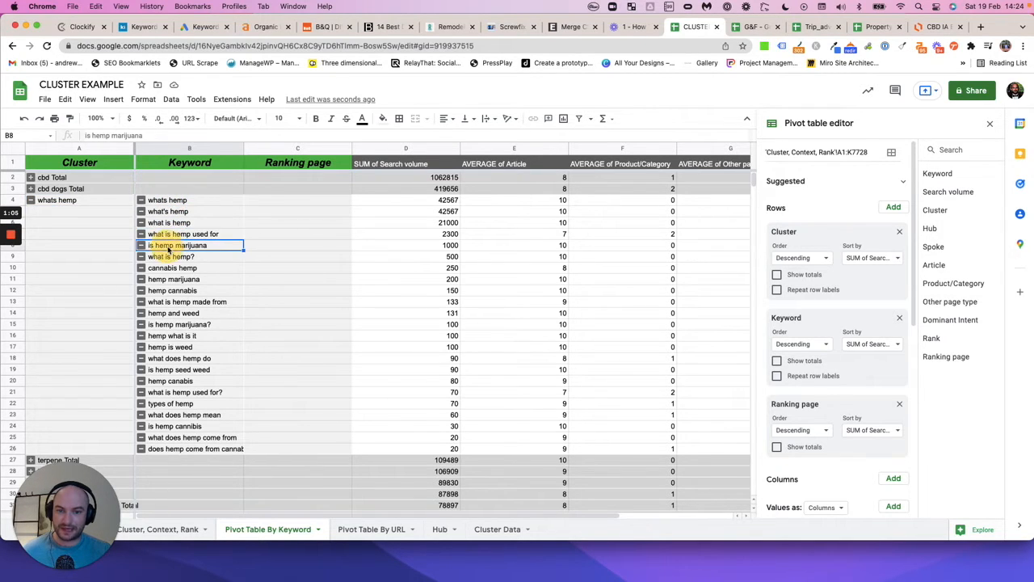
pyautogui.click(171, 359)
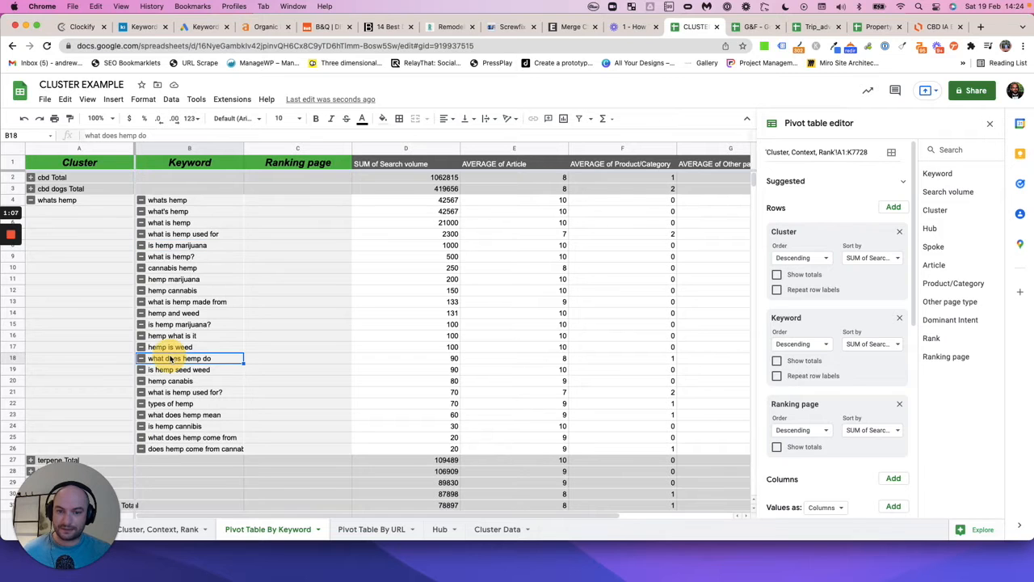
pyautogui.moveTo(194, 443); pyautogui.dragTo(192, 208)
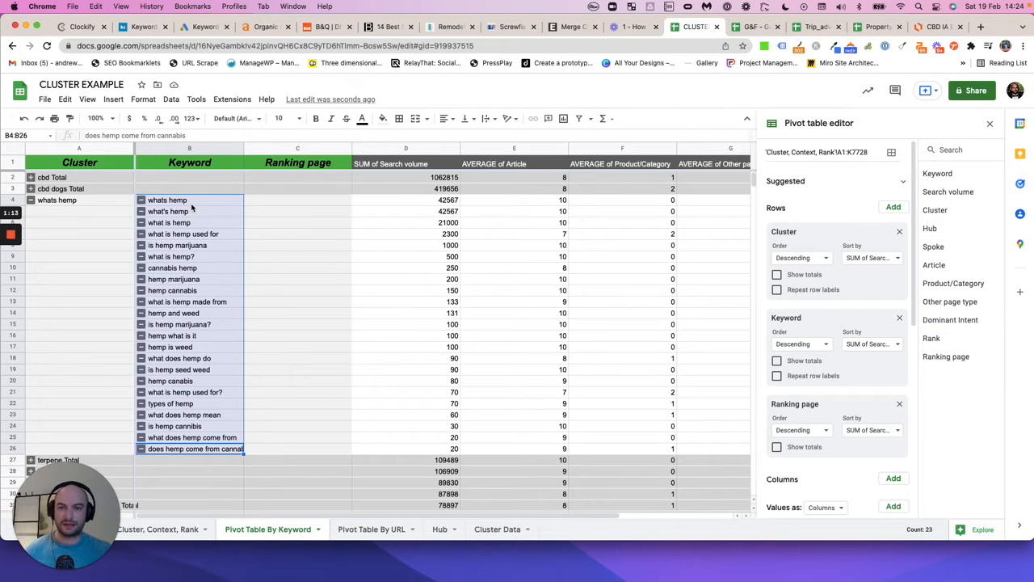
# Step: Compare the whats hemp cluster name with its grouped keywords and collapse the cluster
pyautogui.click(93, 206)
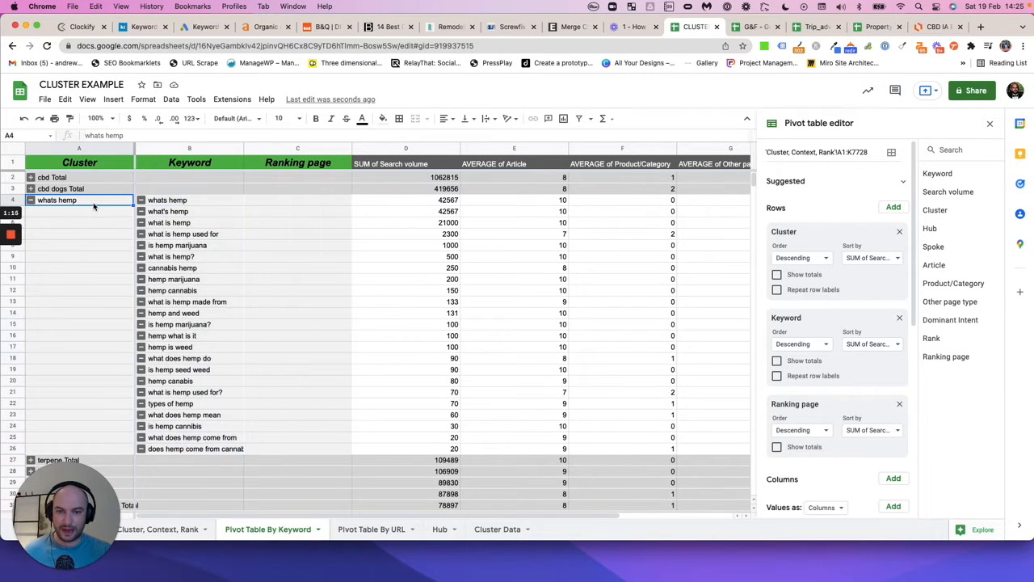
pyautogui.click(194, 362)
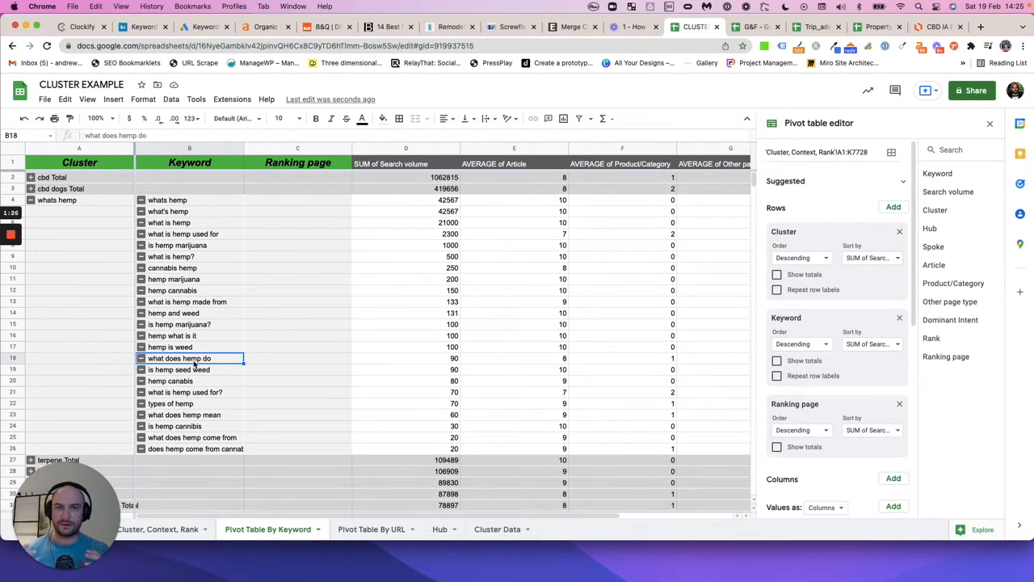
pyautogui.moveTo(174, 202); pyautogui.dragTo(164, 443)
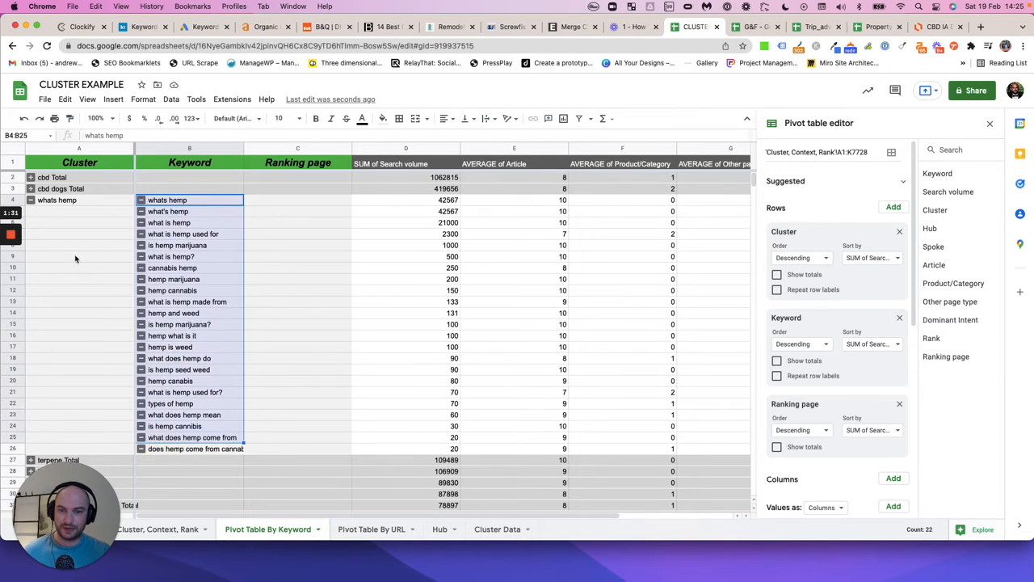
pyautogui.click(33, 205)
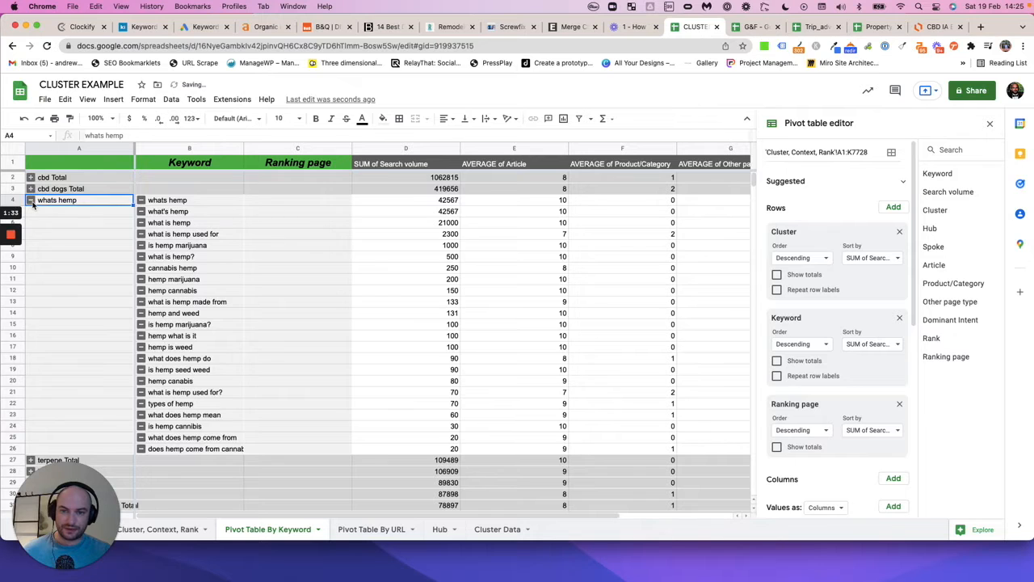
pyautogui.click(30, 200)
pyautogui.scroll(-1, 161, 225)
pyautogui.scroll(1, 160, 226)
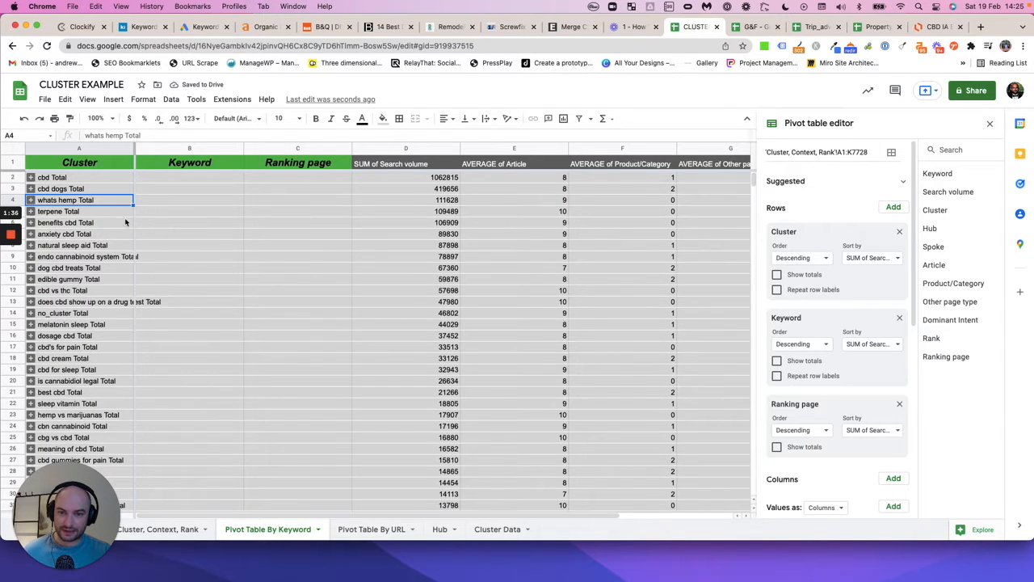
# Step: Reopen the whats hemp cluster to recheck its keyword variations, and collapse it again
pyautogui.click(31, 201)
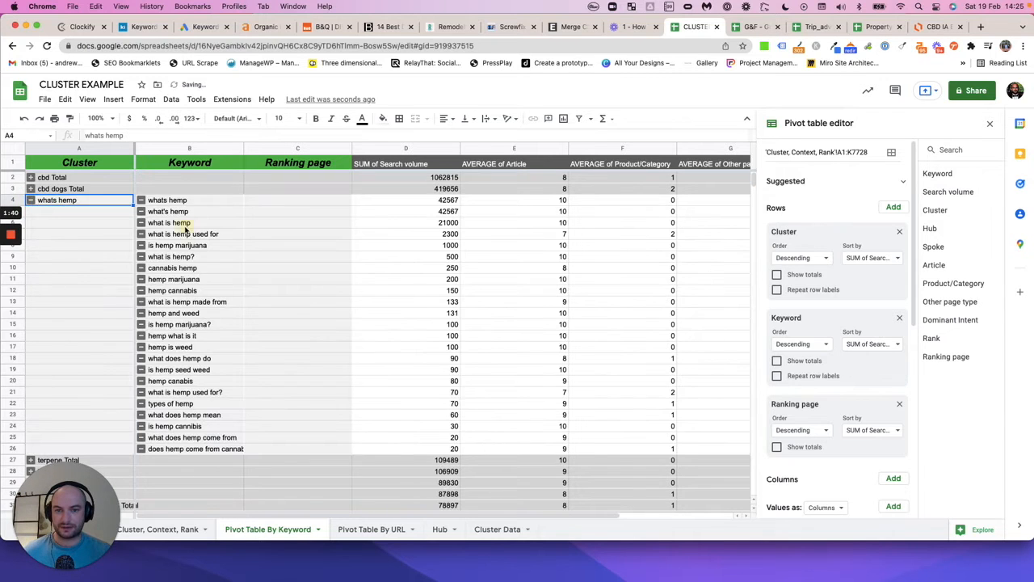
pyautogui.moveTo(184, 224); pyautogui.dragTo(185, 327)
pyautogui.click(30, 200)
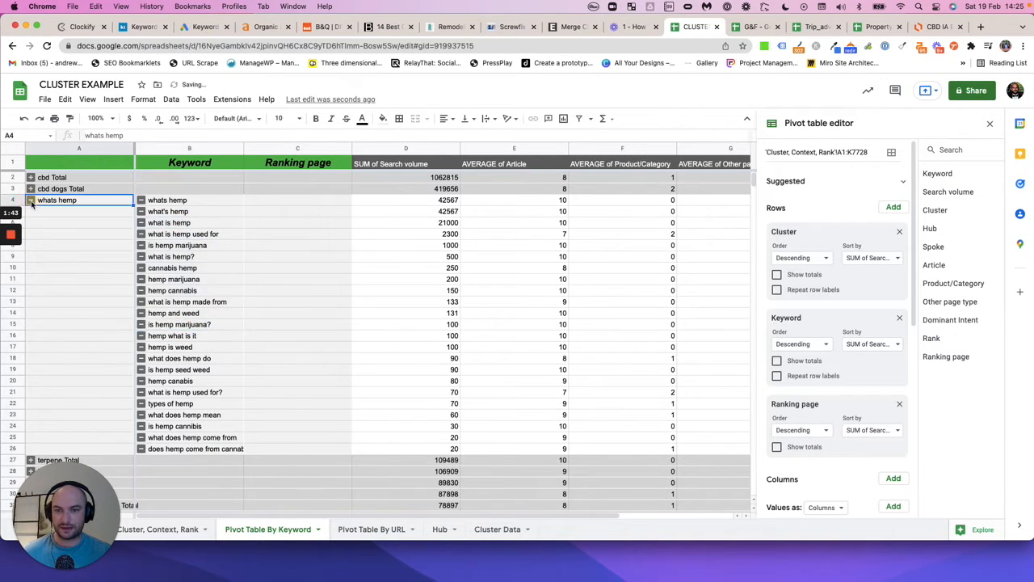
# Step: Expand the best cbd cluster and read through its keyword list down to the end
pyautogui.scroll(-1, 117, 315)
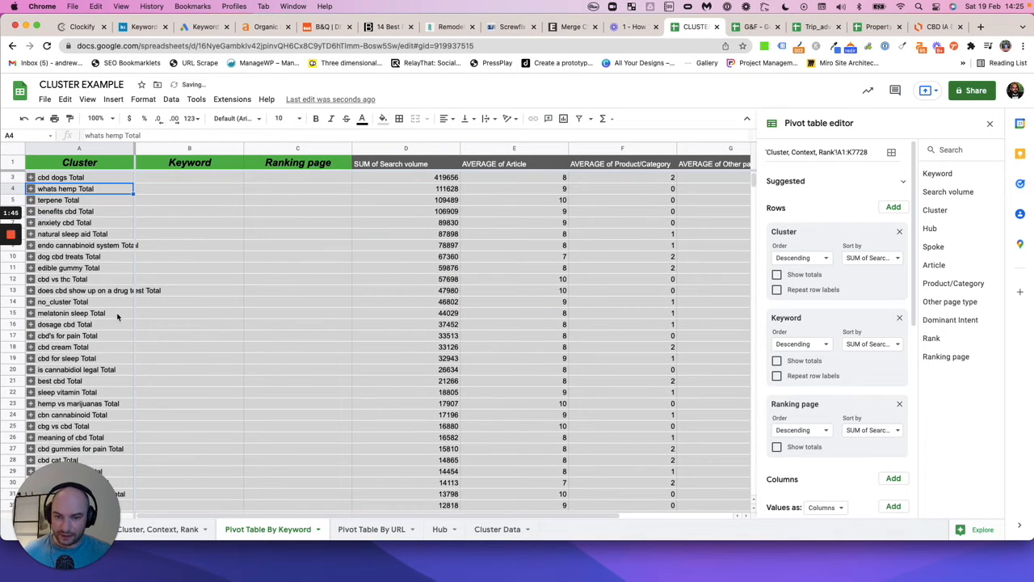
pyautogui.click(42, 348)
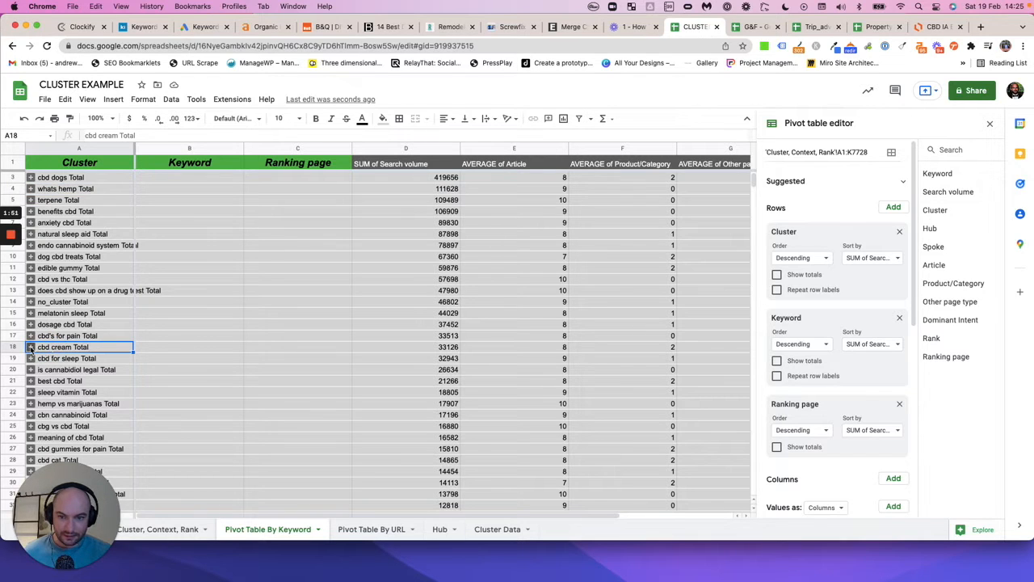
pyautogui.click(31, 381)
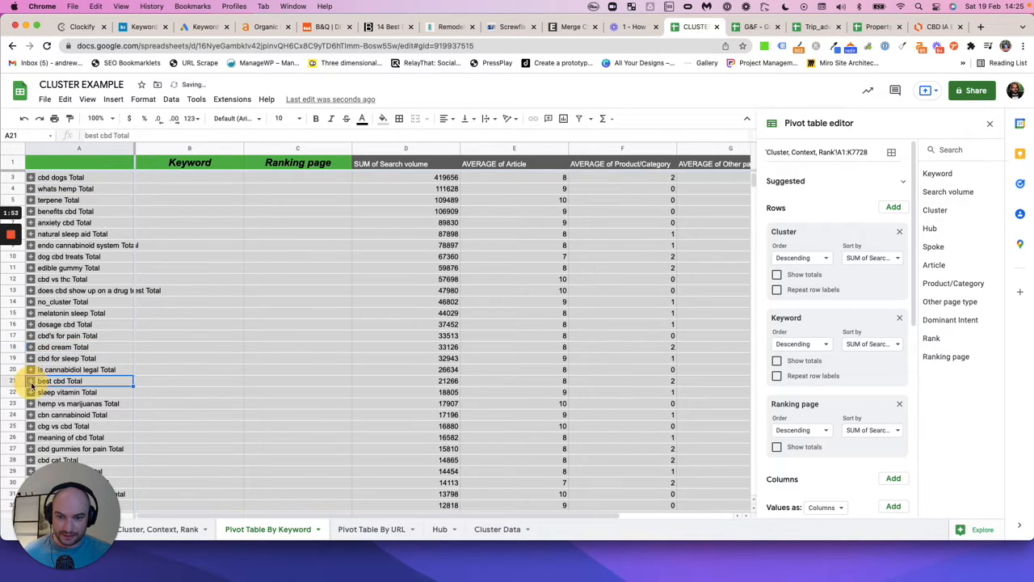
pyautogui.click(30, 381)
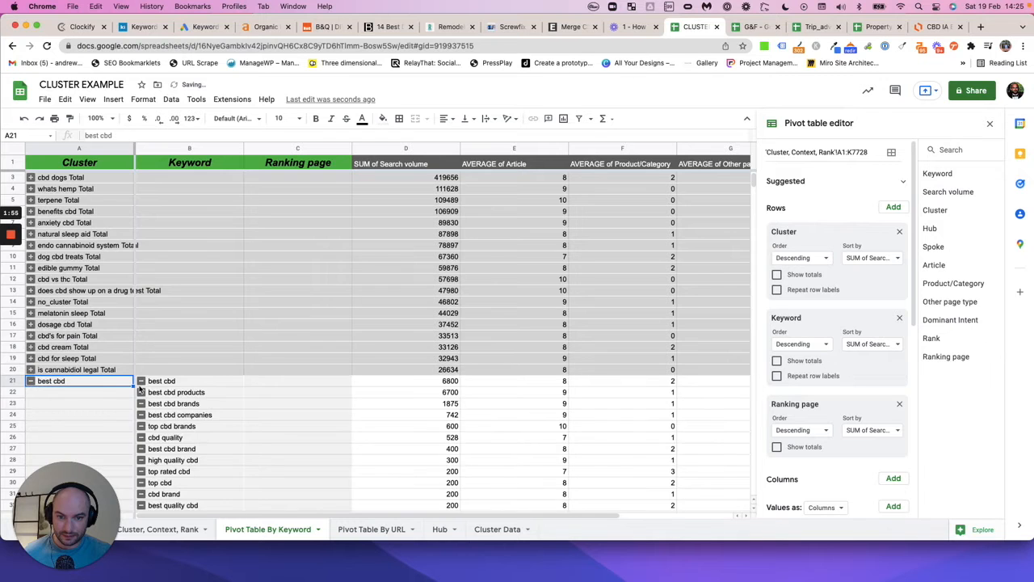
pyautogui.scroll(-3, 139, 388)
pyautogui.scroll(-1, 139, 389)
pyautogui.scroll(-3, 139, 388)
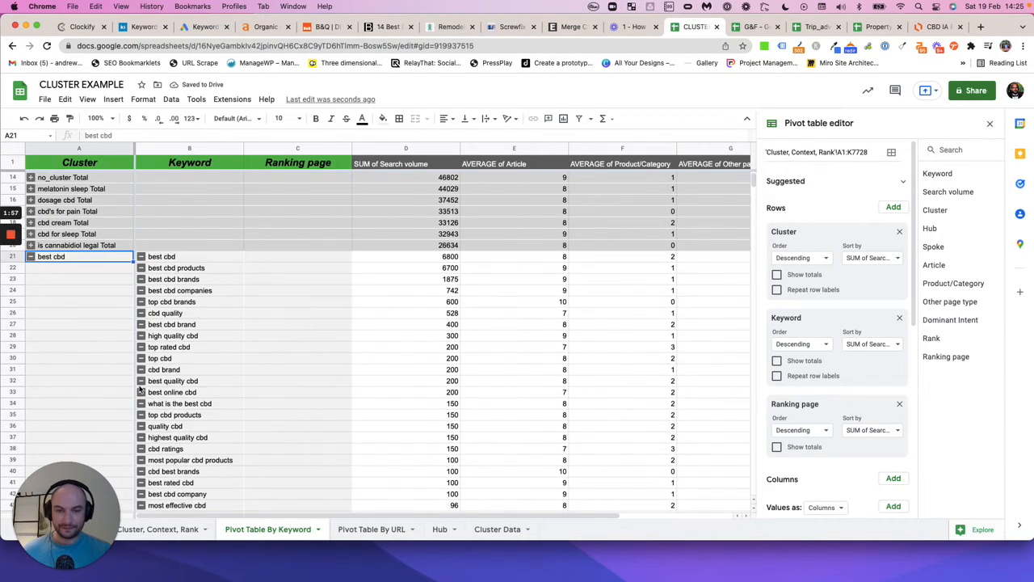
pyautogui.moveTo(182, 234); pyautogui.dragTo(175, 461)
pyautogui.scroll(-3, 189, 462)
pyautogui.scroll(-10, 190, 461)
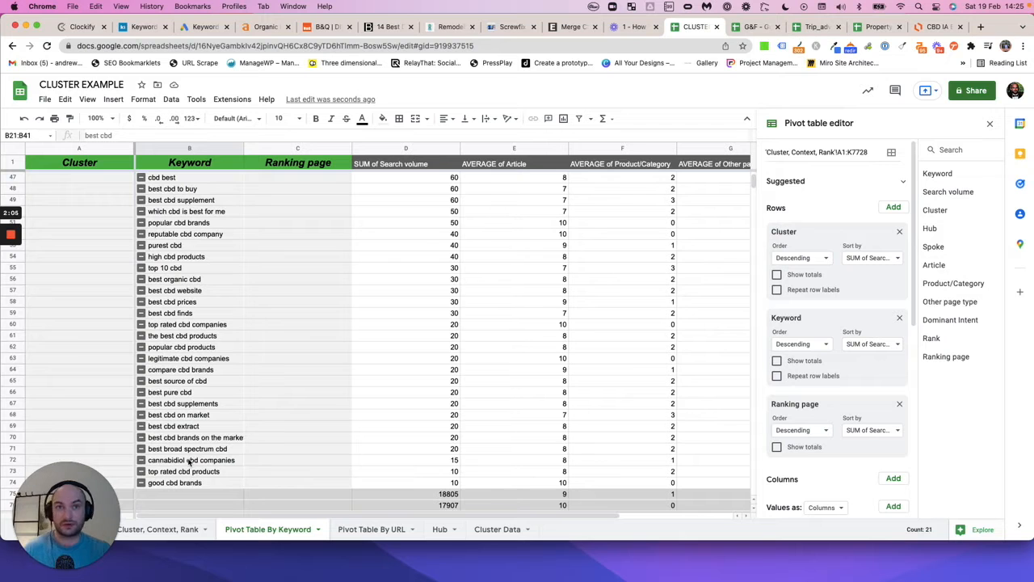
pyautogui.scroll(12, 189, 462)
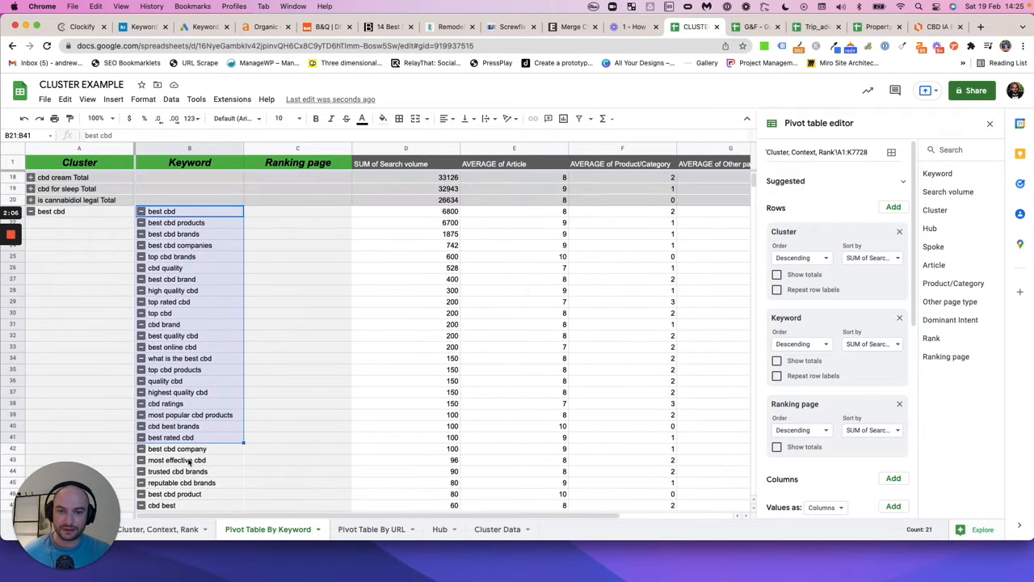
# Step: Check individual keyword variants in the best cbd cluster, such as high quality cbd and cbd best brands
pyautogui.click(70, 213)
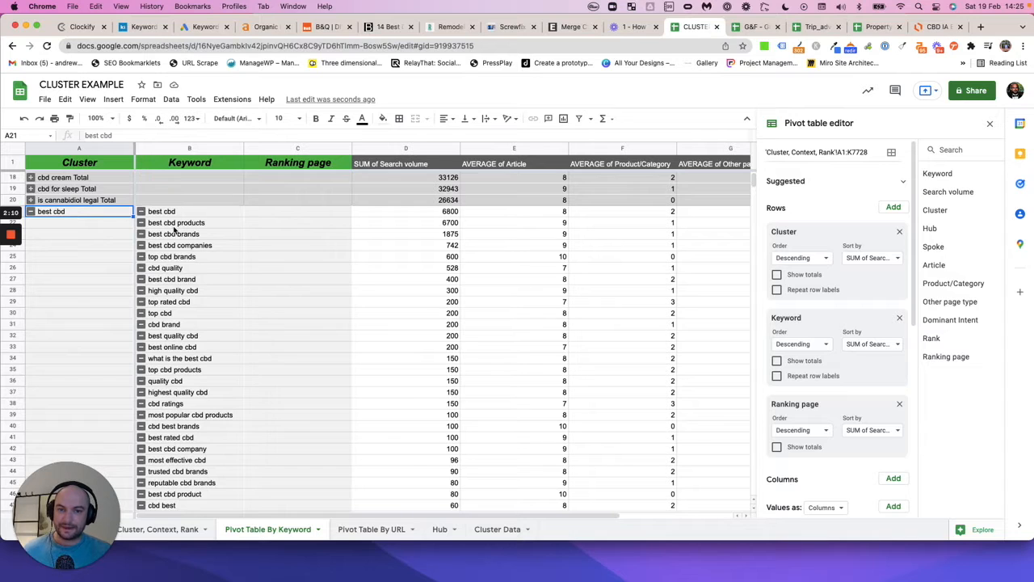
pyautogui.click(168, 290)
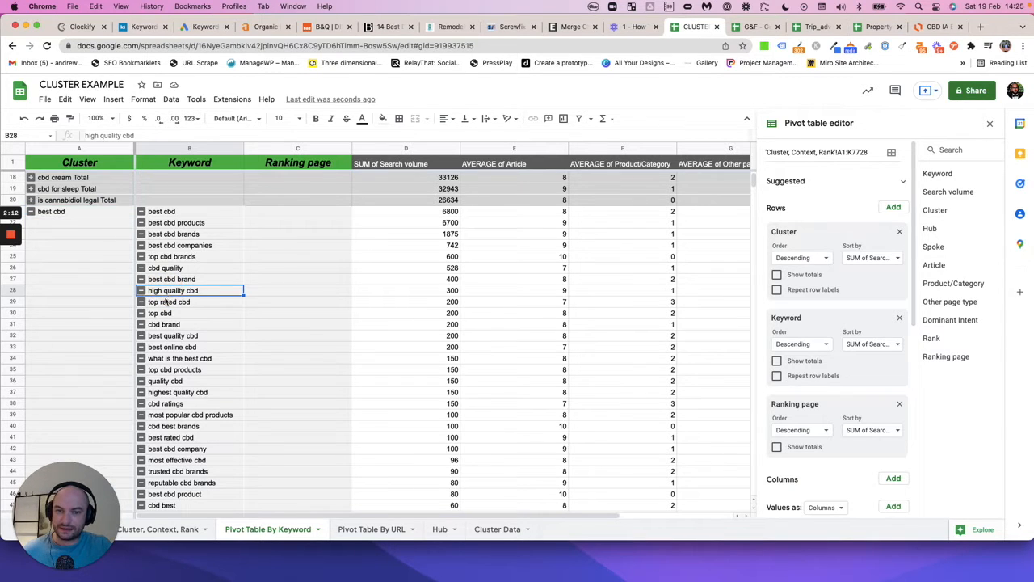
pyautogui.scroll(-1, 172, 429)
pyautogui.click(176, 406)
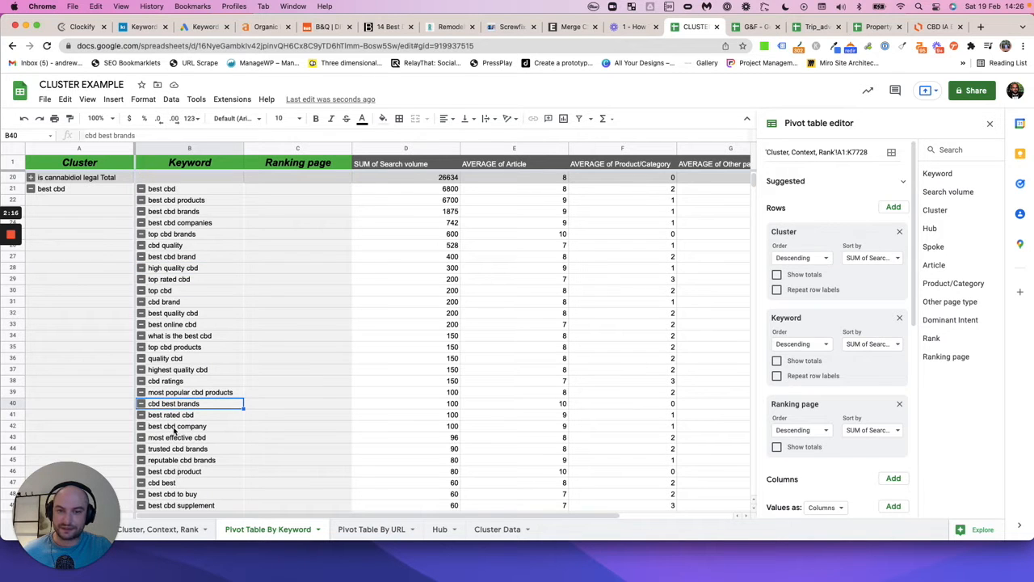
pyautogui.scroll(-5, 186, 323)
pyautogui.scroll(6, 97, 259)
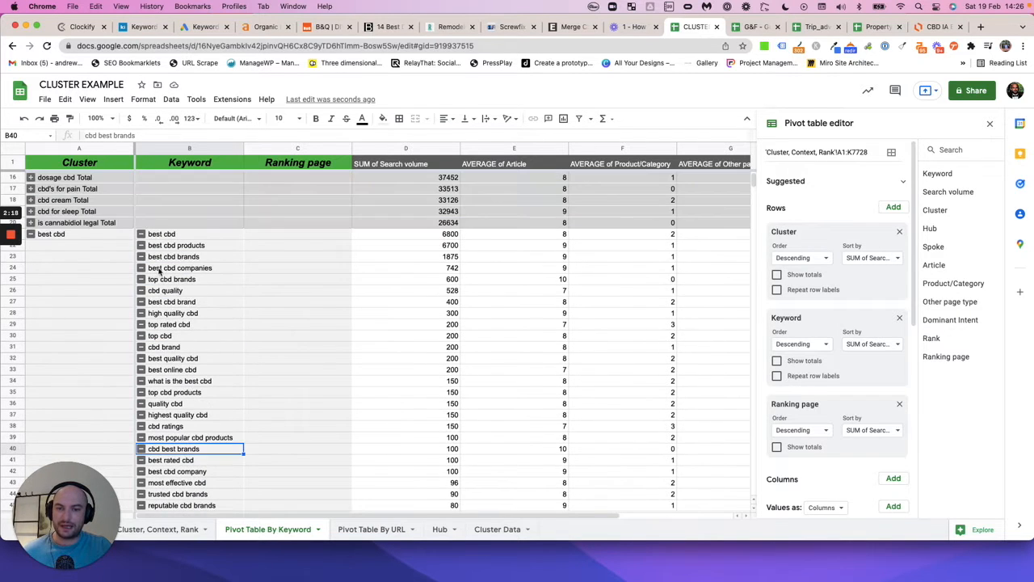
# Step: Look over the best cbd keywords from cbd ratings onward and collapse the best cbd cluster
pyautogui.click(81, 235)
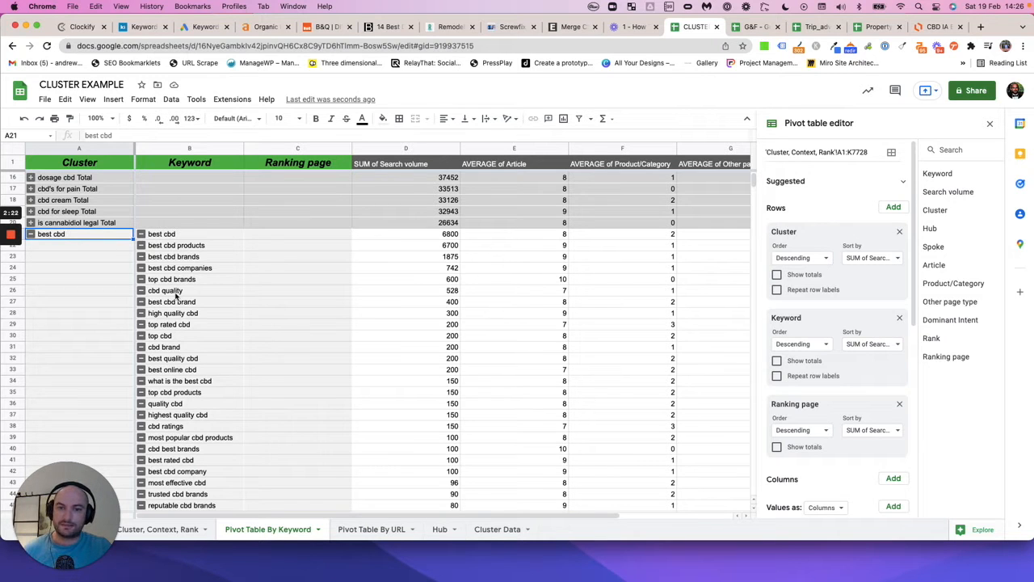
pyautogui.scroll(-2, 176, 295)
pyautogui.scroll(-5, 176, 296)
pyautogui.moveTo(175, 280); pyautogui.dragTo(192, 426)
pyautogui.scroll(-10, 192, 426)
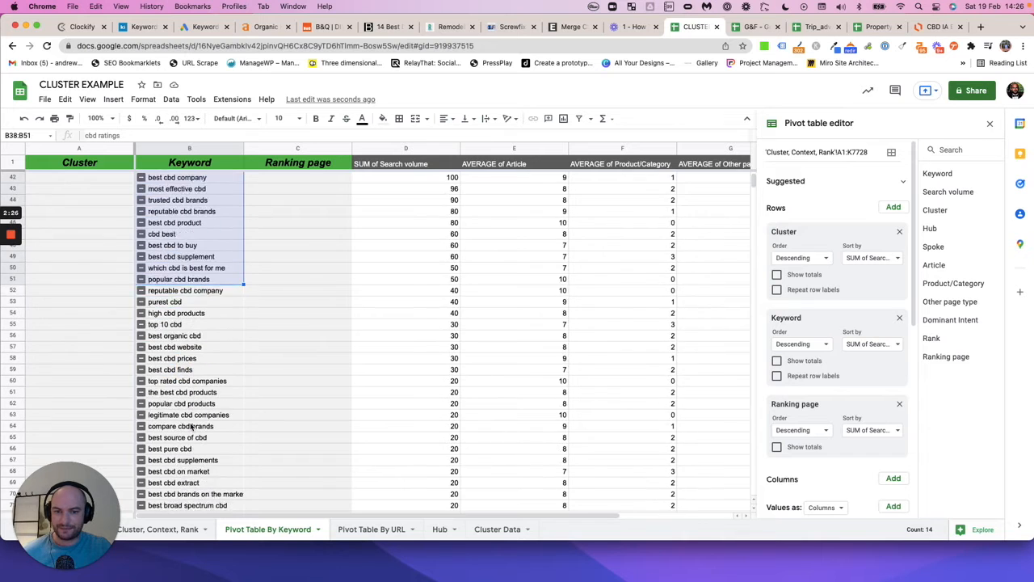
pyautogui.scroll(18, 192, 426)
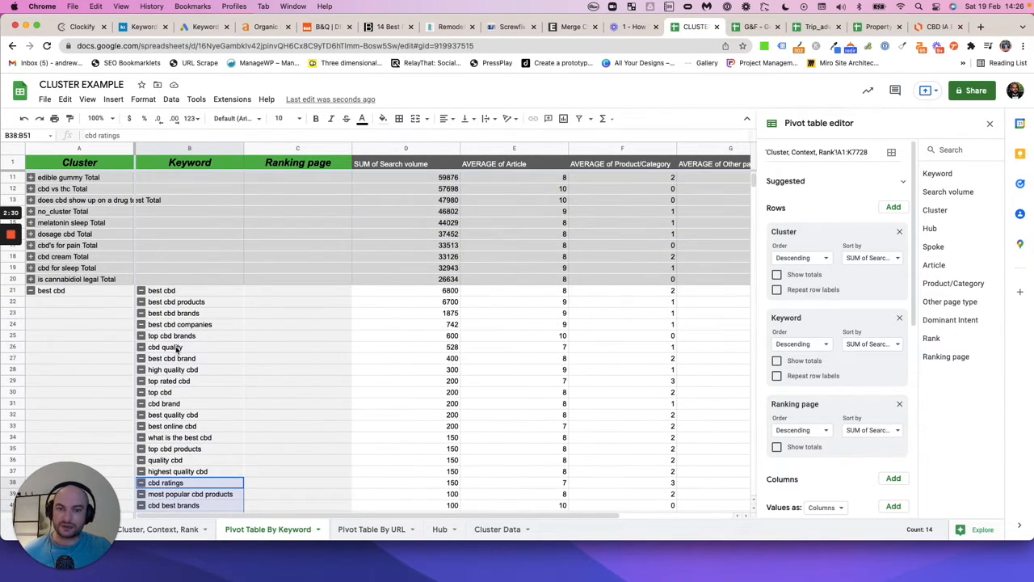
pyautogui.click(34, 292)
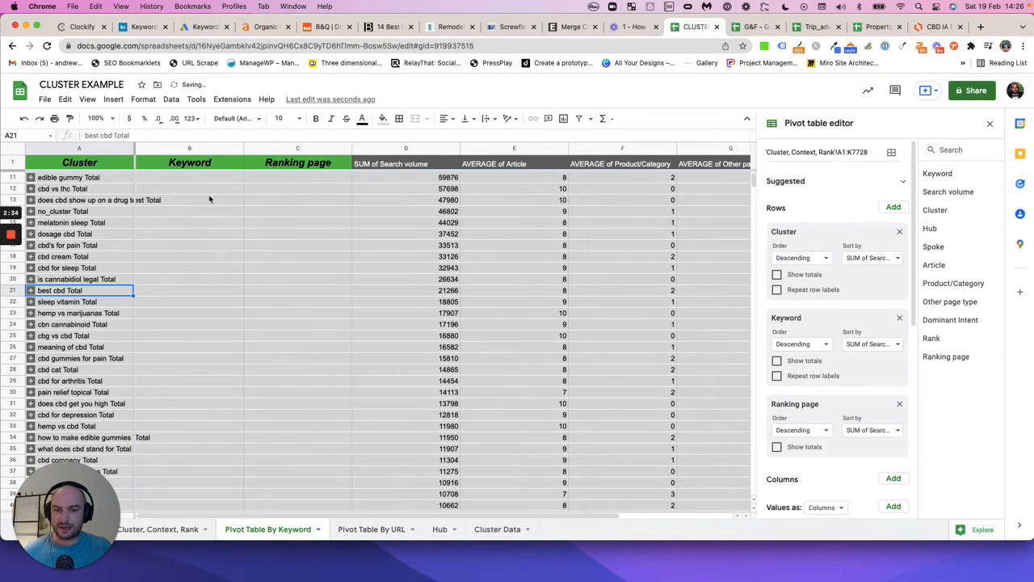
# Step: Point out the empty Ranking page cells and expand the cbd for depression cluster
pyautogui.moveTo(272, 180); pyautogui.dragTo(275, 358)
pyautogui.scroll(-4, 275, 358)
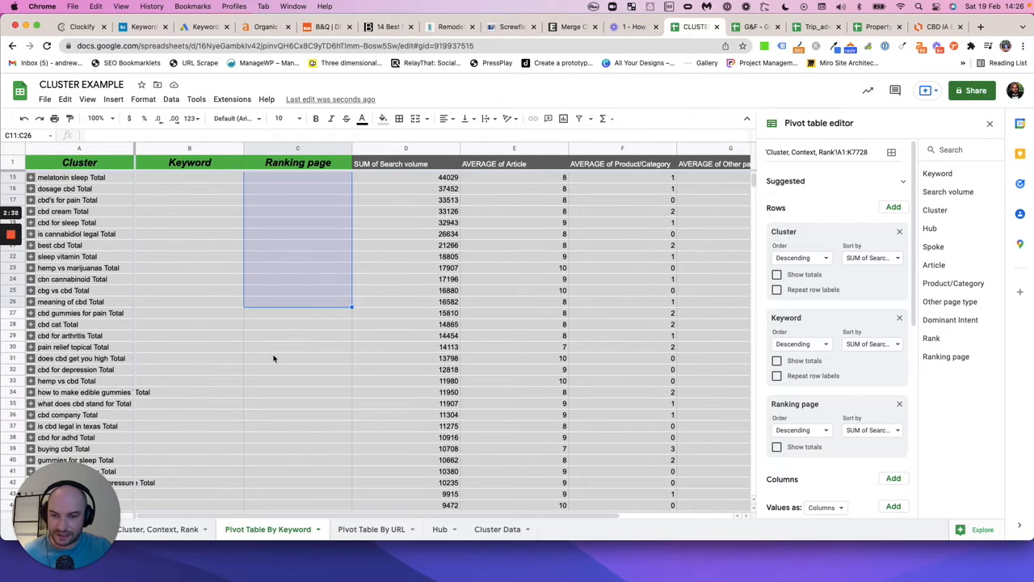
pyautogui.click(31, 369)
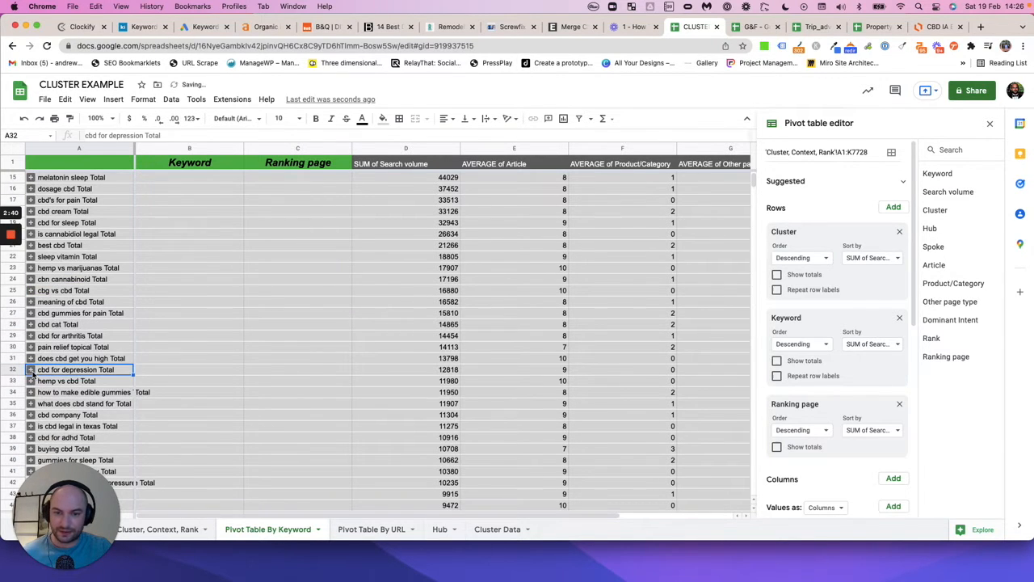
pyautogui.scroll(-3, 237, 343)
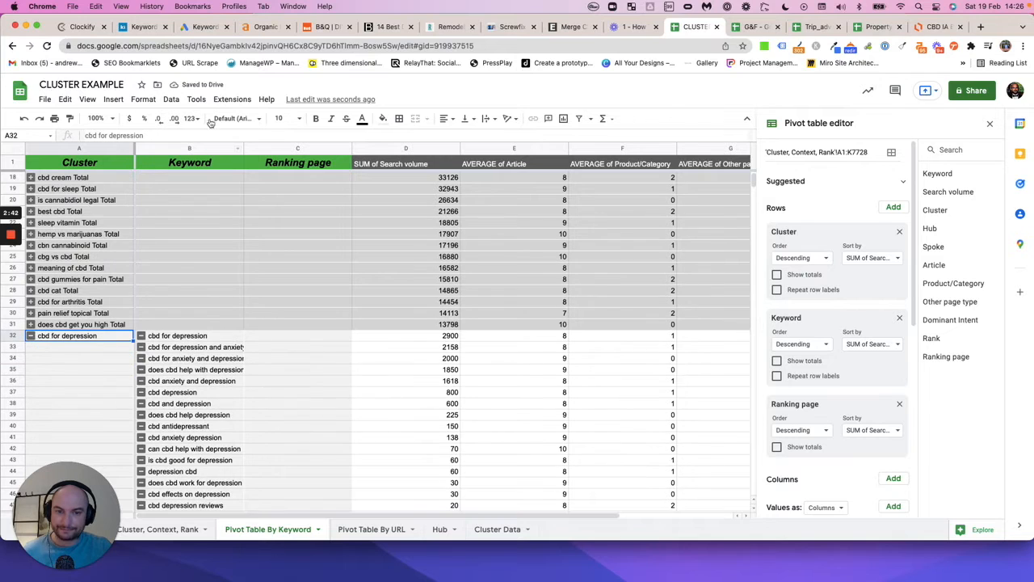
# Step: Widen the Keyword column so the long cbd for depression keywords fit, and view the keyword list
pyautogui.moveTo(244, 146); pyautogui.dragTo(280, 145)
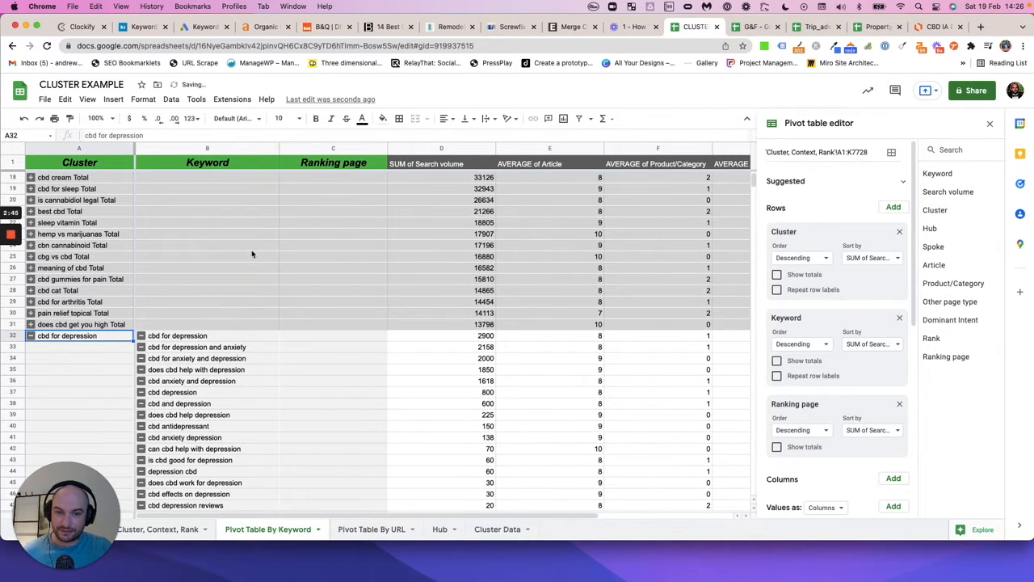
pyautogui.scroll(-2, 253, 254)
pyautogui.scroll(-1, 252, 254)
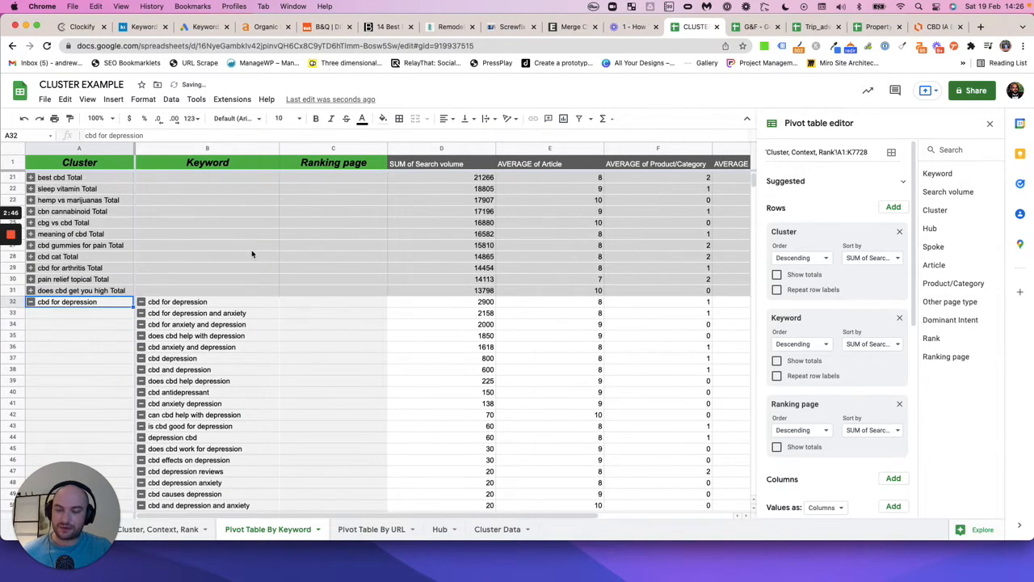
# Step: Check individual keywords in the cbd for depression cluster, from cbd for depression down to cbd depression anxiety
pyautogui.click(193, 302)
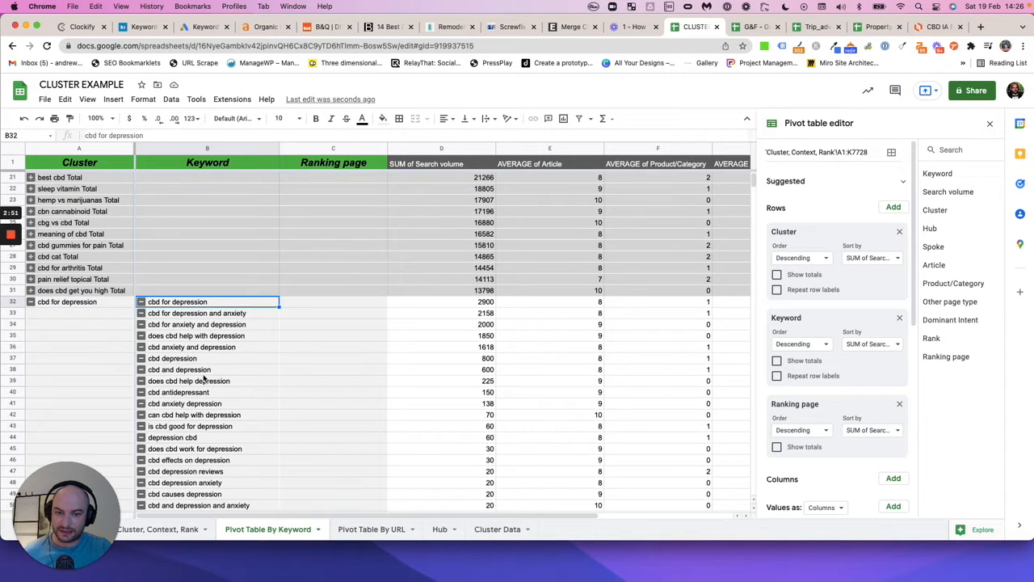
pyautogui.scroll(-1, 204, 380)
pyautogui.click(201, 473)
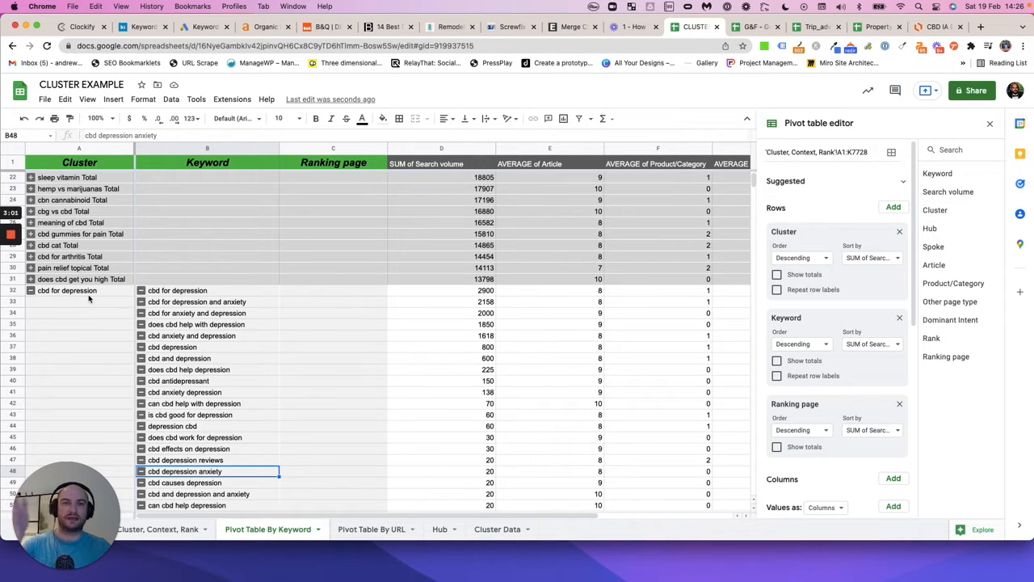
# Step: Examine the Ranking page cells beside the cbd for depression keywords, from the cluster's first keyword to the last ones
pyautogui.click(326, 294)
pyautogui.click(329, 324)
pyautogui.click(328, 358)
pyautogui.click(326, 403)
pyautogui.click(308, 294)
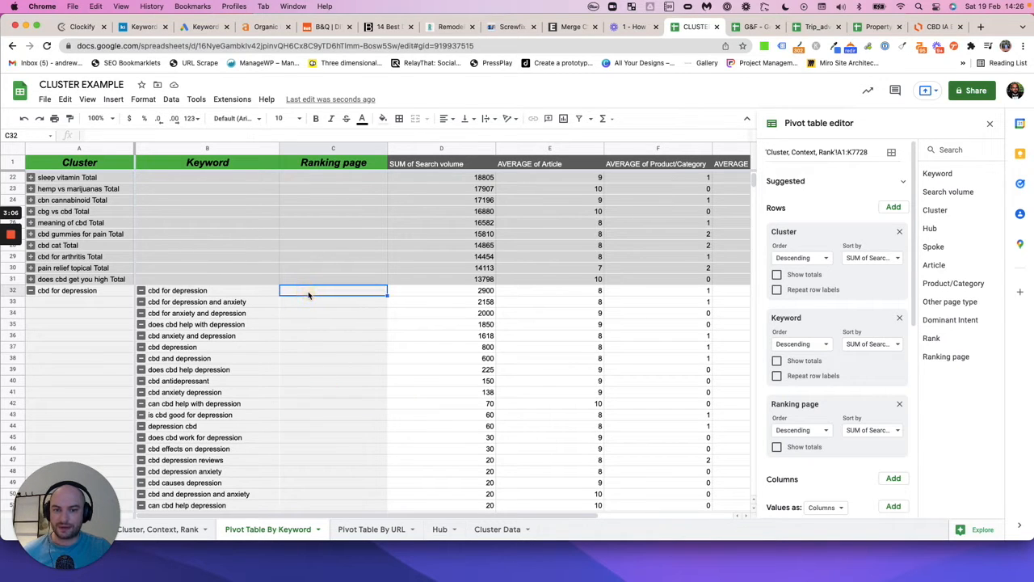
pyautogui.moveTo(308, 294); pyautogui.dragTo(307, 359)
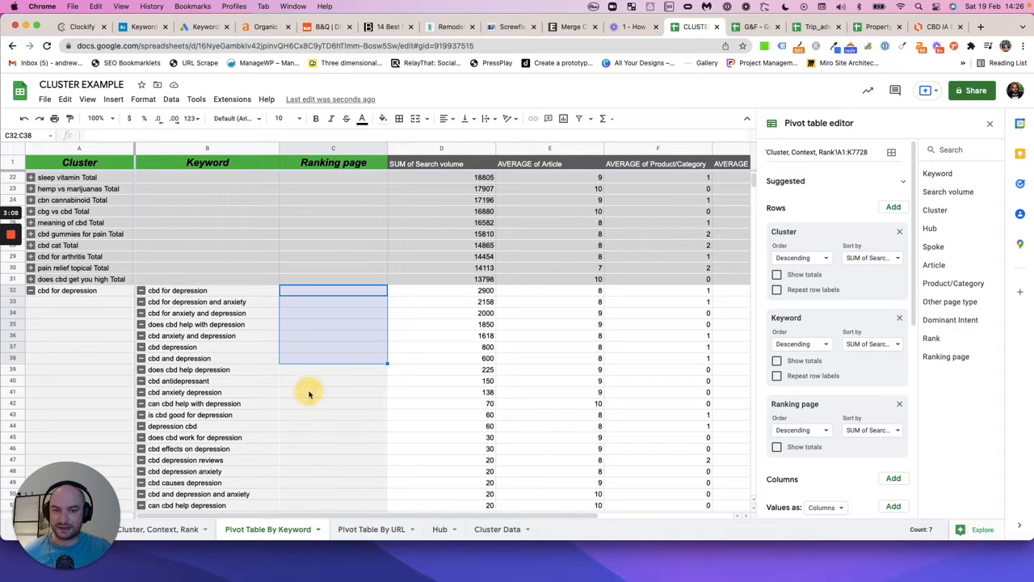
pyautogui.click(308, 392)
pyautogui.click(309, 471)
pyautogui.scroll(-2, 310, 477)
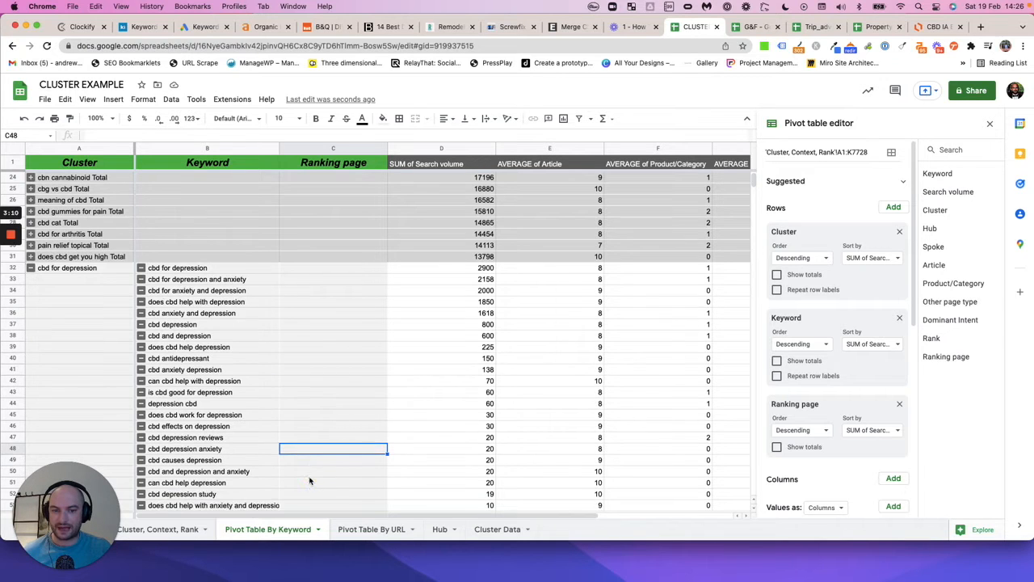
pyautogui.click(309, 495)
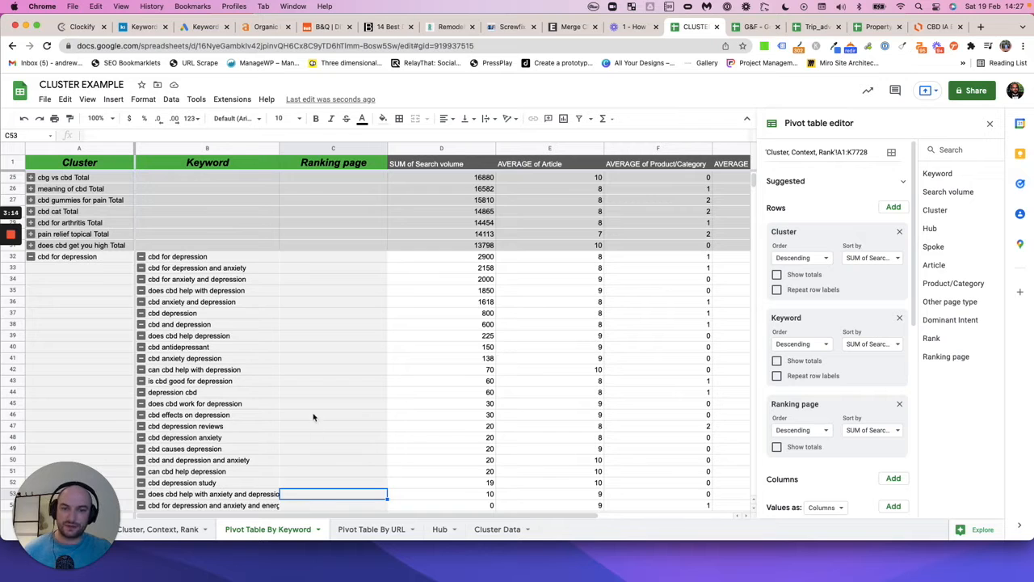
# Step: Check one more Ranking page cell and collapse the cbd for depression cluster
pyautogui.click(335, 348)
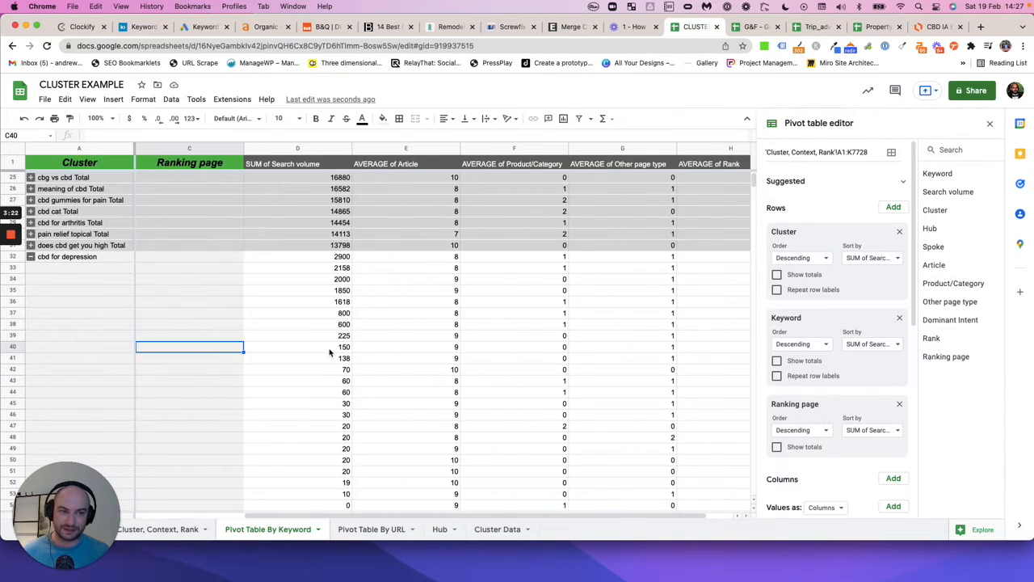
pyautogui.click(34, 258)
pyautogui.click(32, 257)
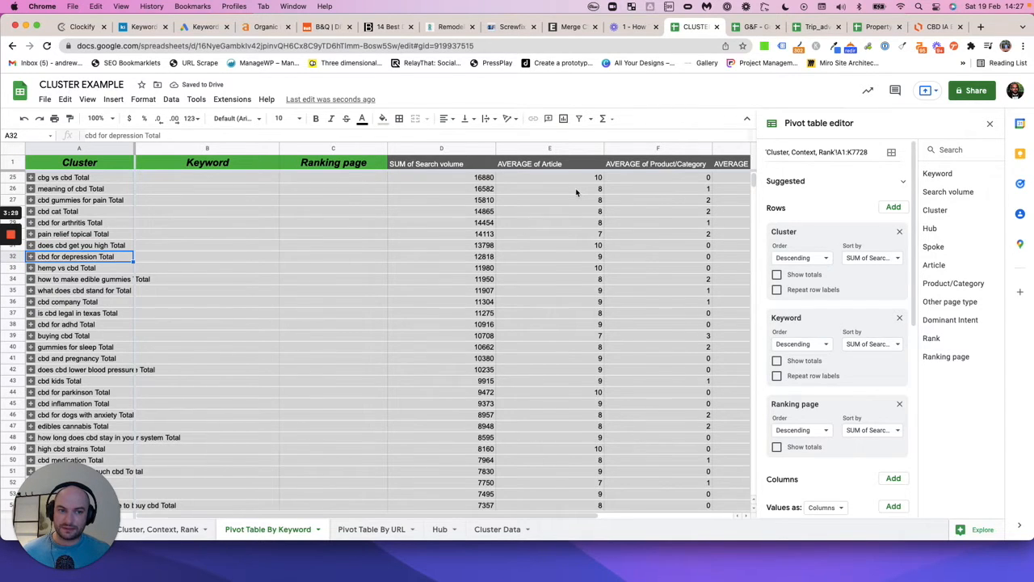
# Step: Point out the Article, Product/Category and Other page type average columns, and review the cluster totals up to the first row
pyautogui.click(424, 168)
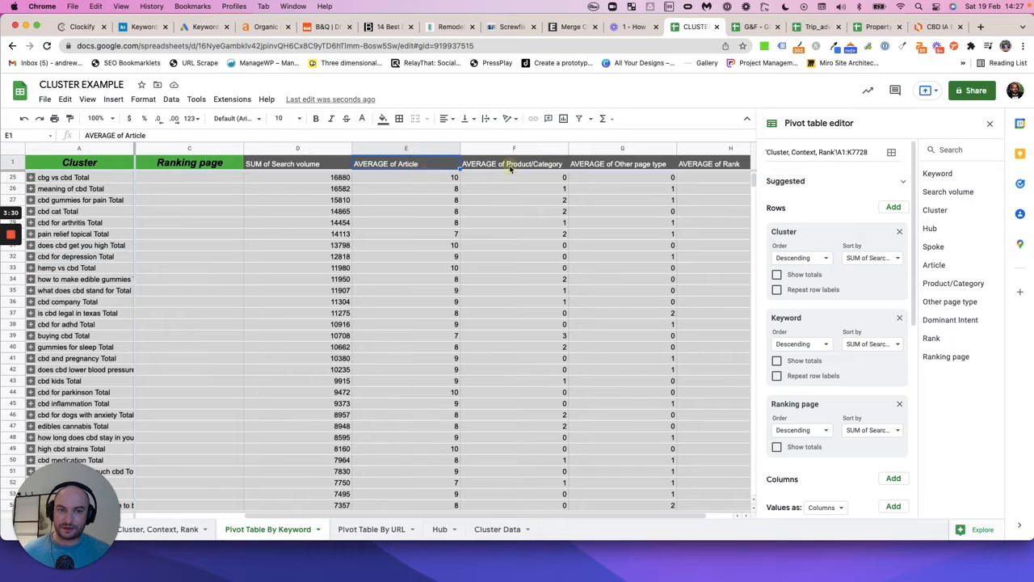
pyautogui.click(510, 166)
pyautogui.click(600, 166)
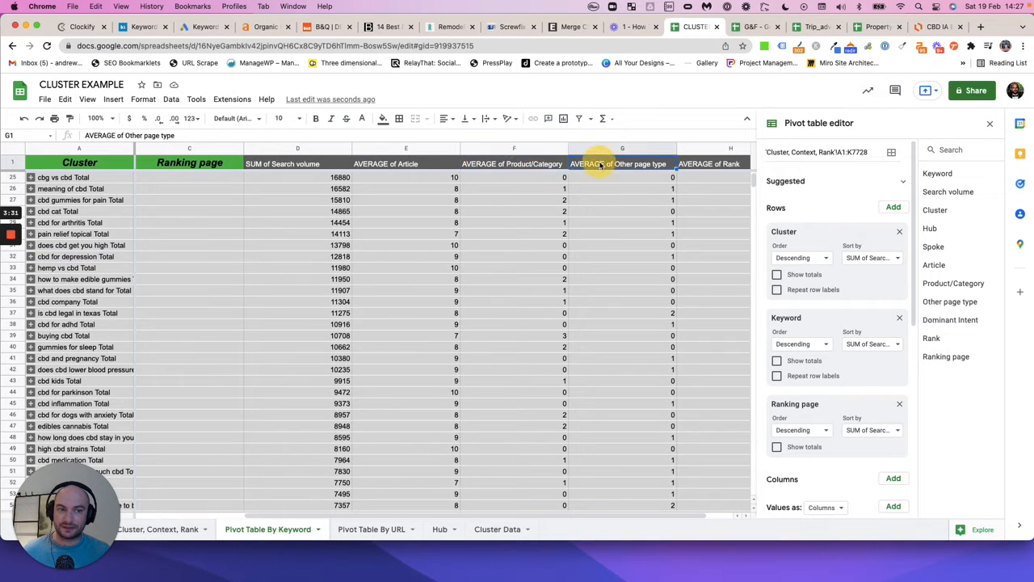
pyautogui.click(378, 164)
pyautogui.hotkey('ctrl', 'z')
pyautogui.scroll(5, 466, 254)
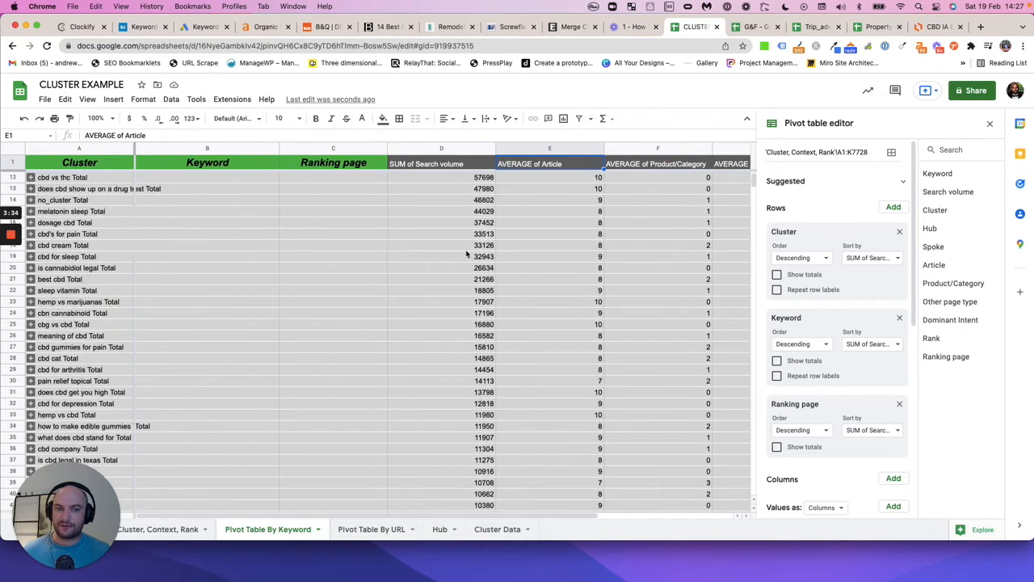
pyautogui.scroll(4, 466, 254)
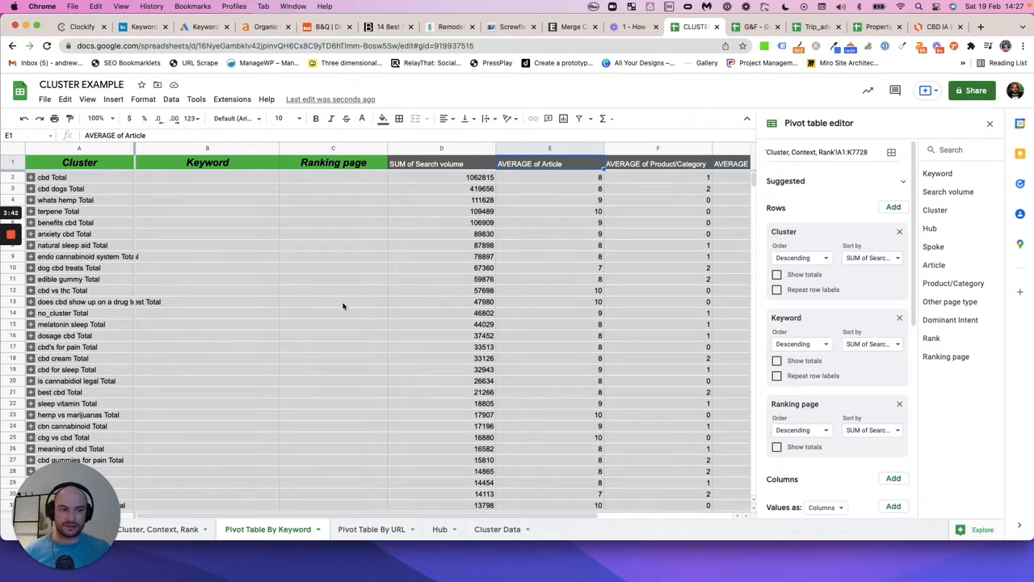
# Step: Remove the existing Article filter from the pivot table and add a new filter on Article
pyautogui.scroll(-5, 858, 432)
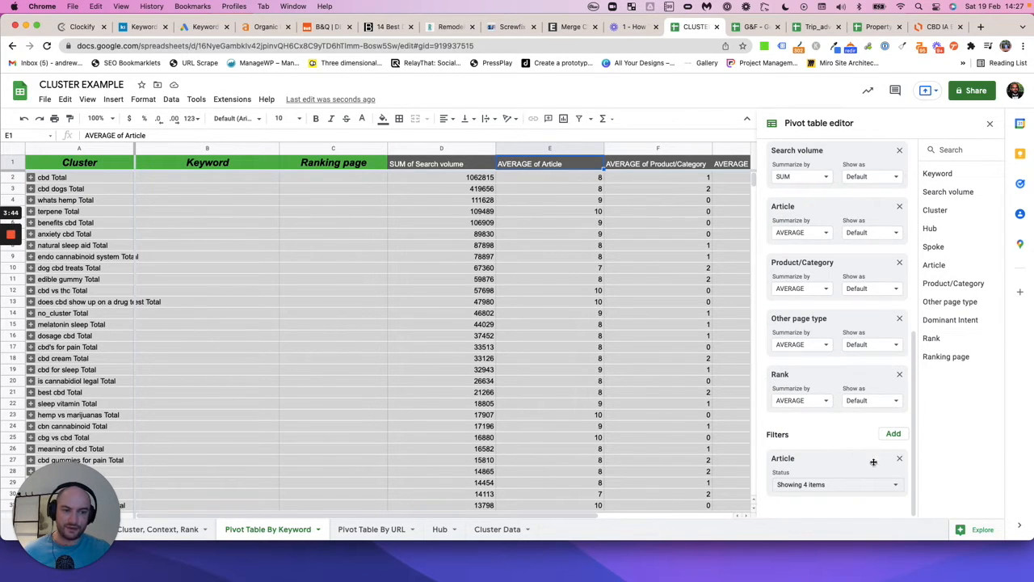
pyautogui.click(900, 458)
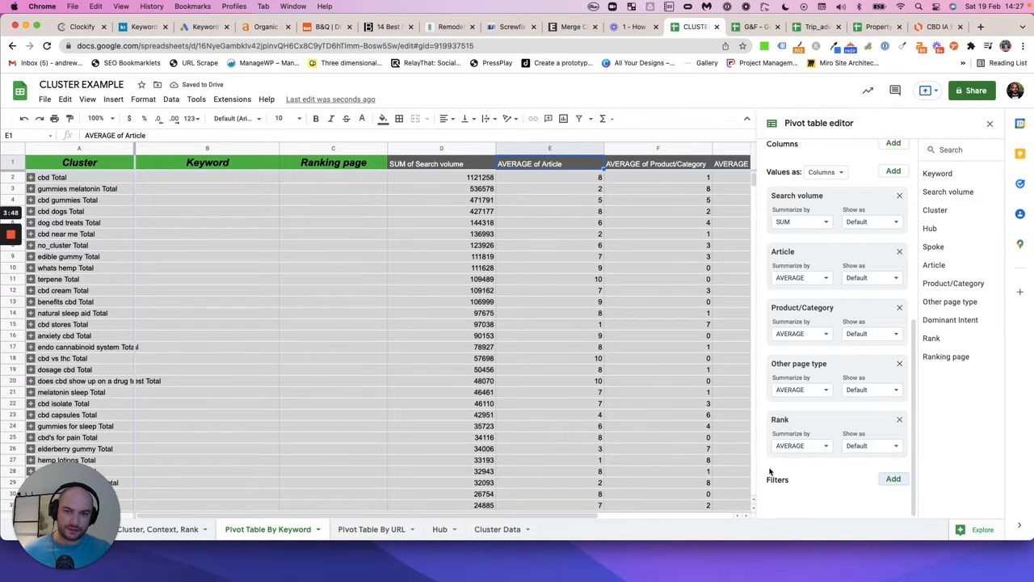
pyautogui.click(892, 480)
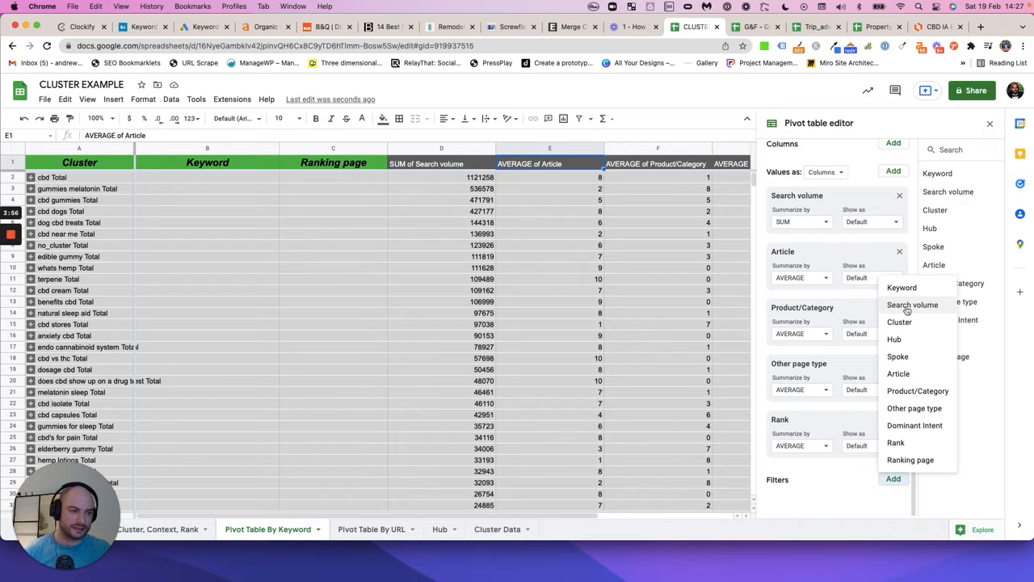
pyautogui.click(909, 374)
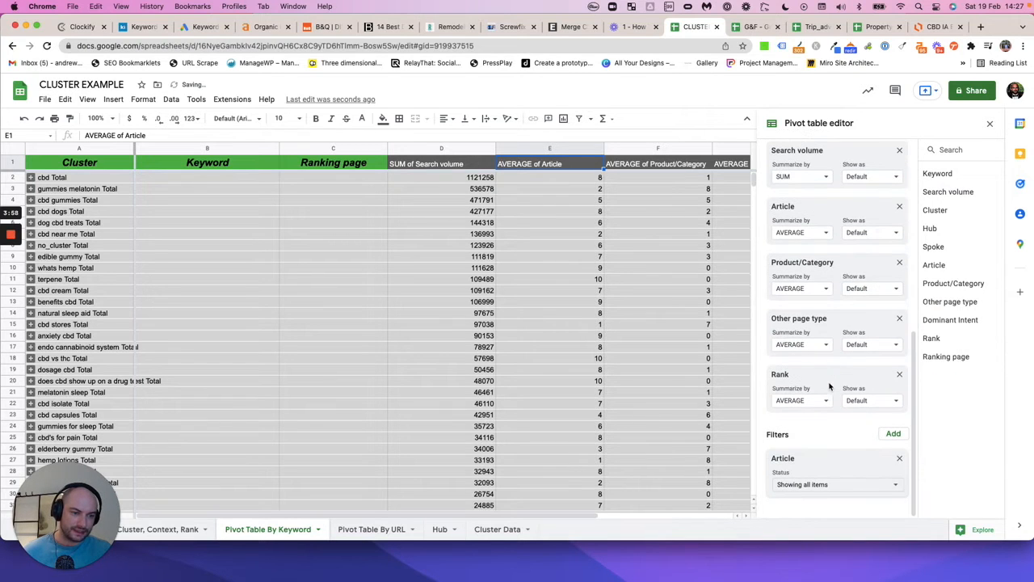
# Step: Limit the Article filter to the values 6, 7, 8, 9 and 10
pyautogui.click(844, 484)
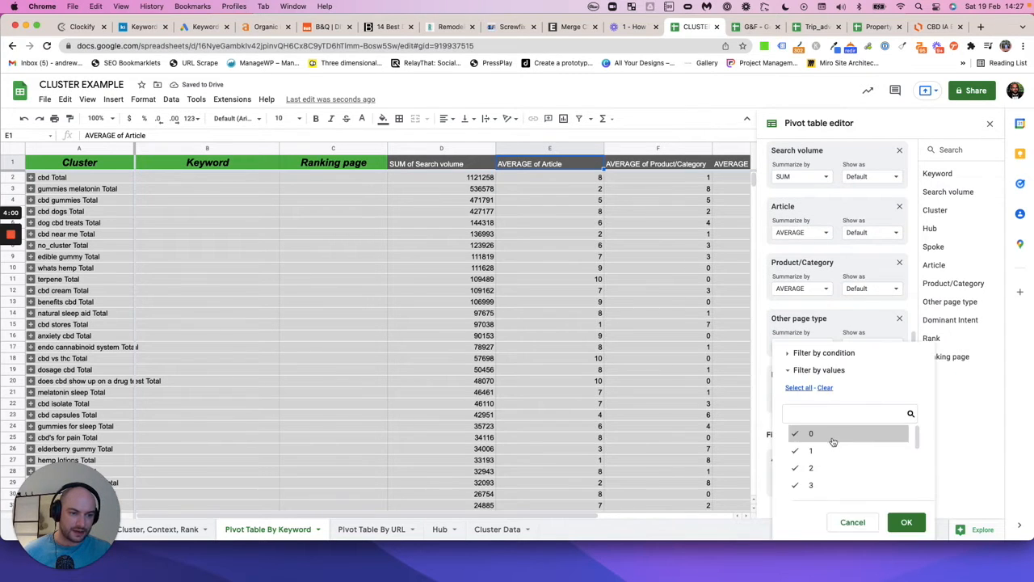
pyautogui.click(825, 387)
pyautogui.scroll(-3, 828, 477)
pyautogui.click(826, 488)
pyautogui.click(816, 469)
pyautogui.click(825, 451)
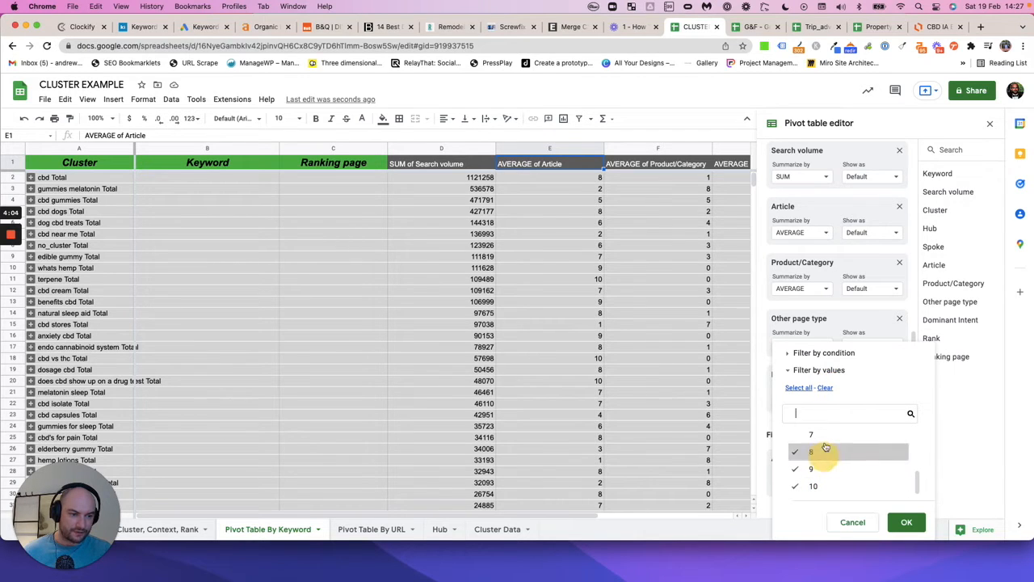
pyautogui.click(826, 441)
pyautogui.scroll(1, 826, 447)
pyautogui.click(828, 448)
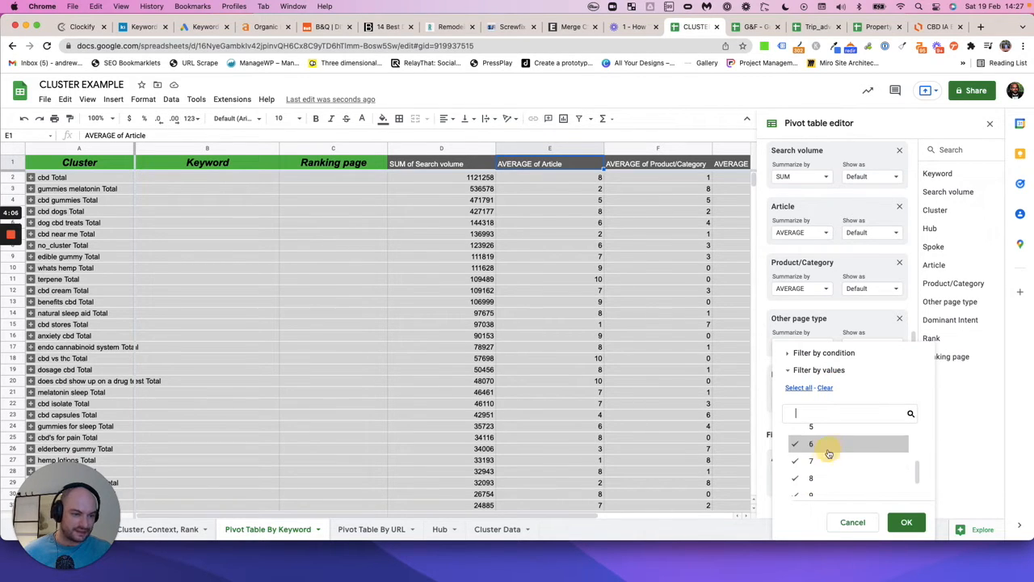
pyautogui.click(905, 521)
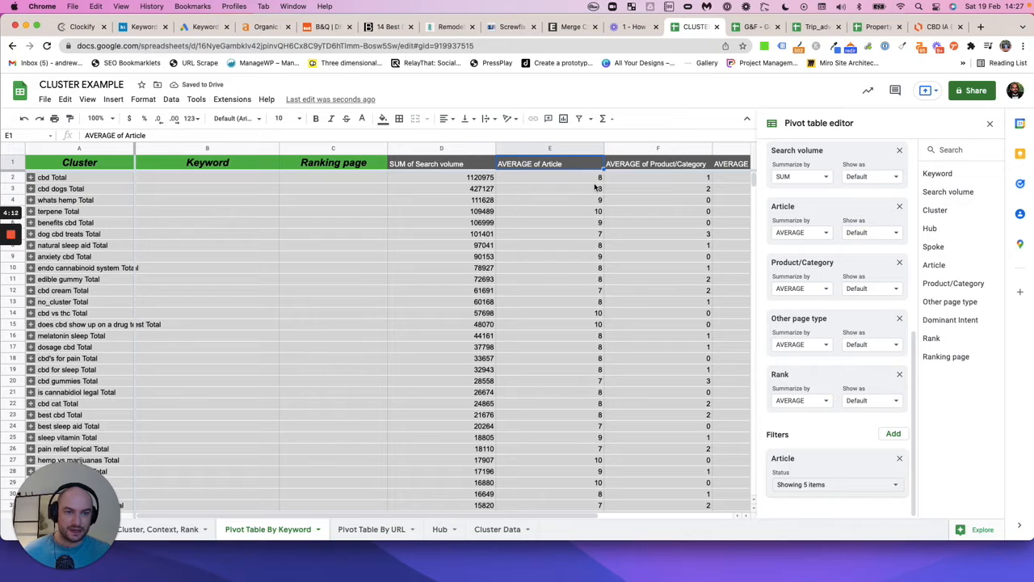
# Step: Expand the cbd cluster and examine the cbd keyword's Article, Product/Category and Other page type averages
pyautogui.click(31, 178)
pyautogui.click(181, 182)
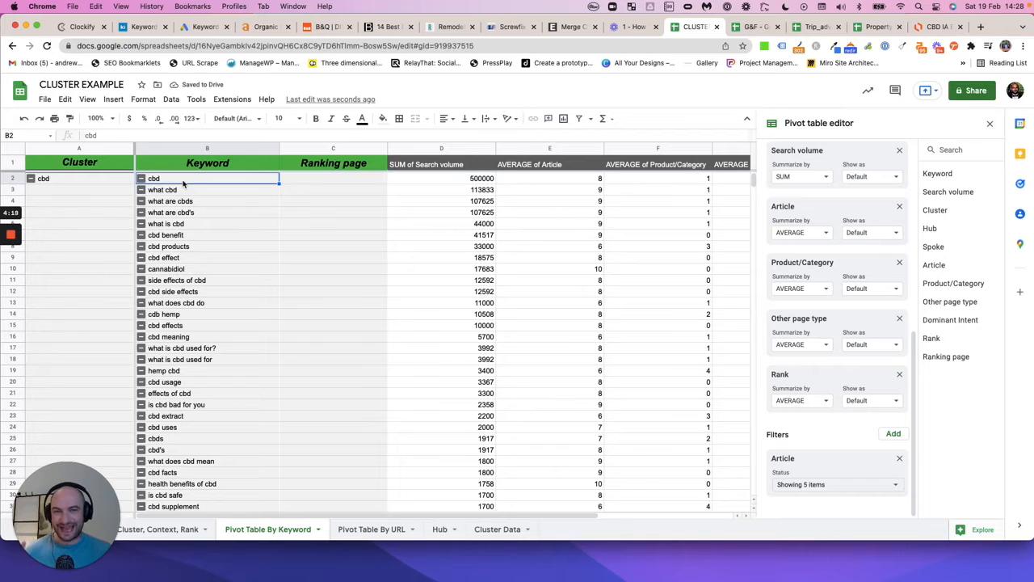
pyautogui.click(567, 178)
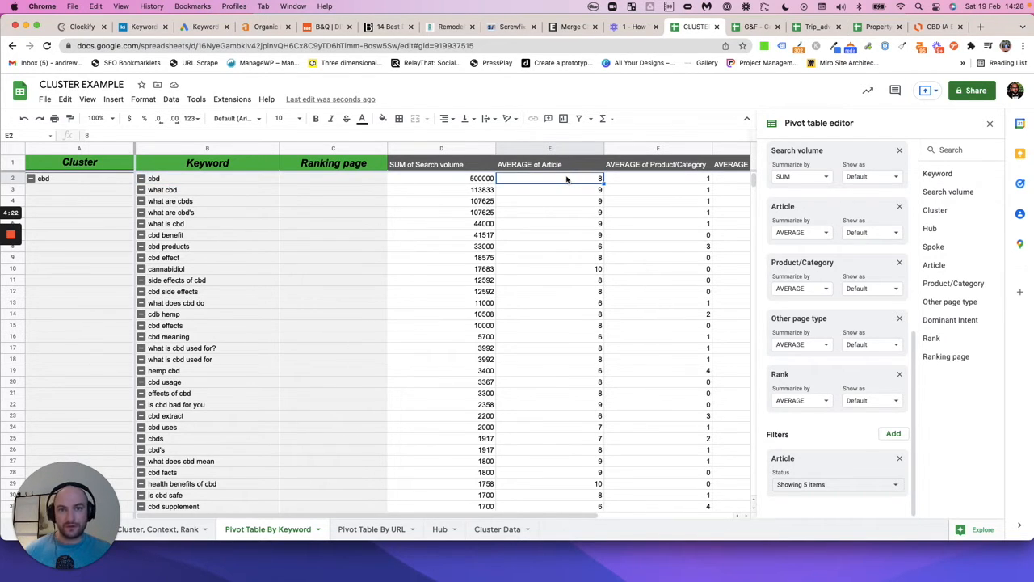
pyautogui.click(671, 181)
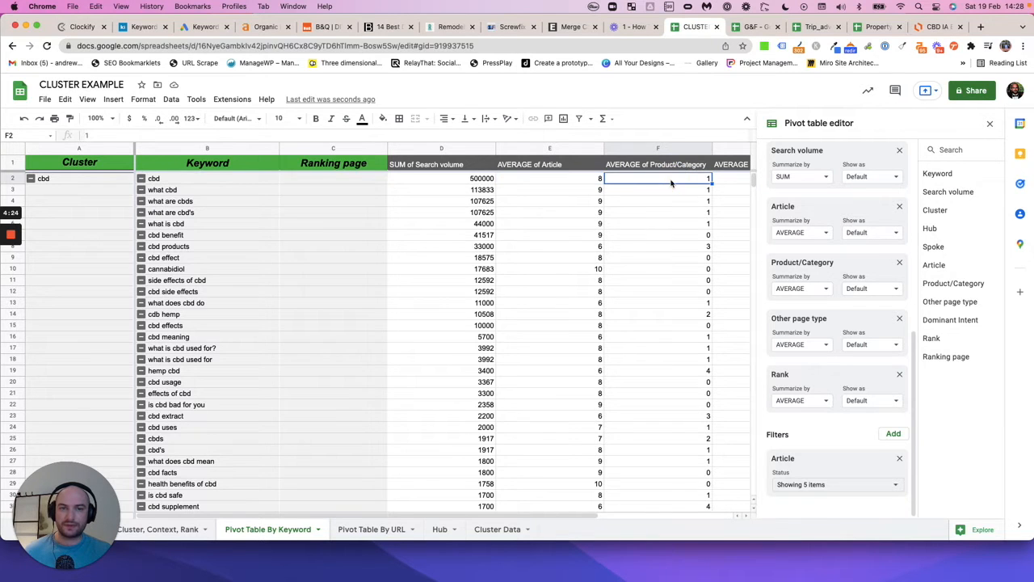
pyautogui.hscroll(2, 671, 183)
pyautogui.click(669, 188)
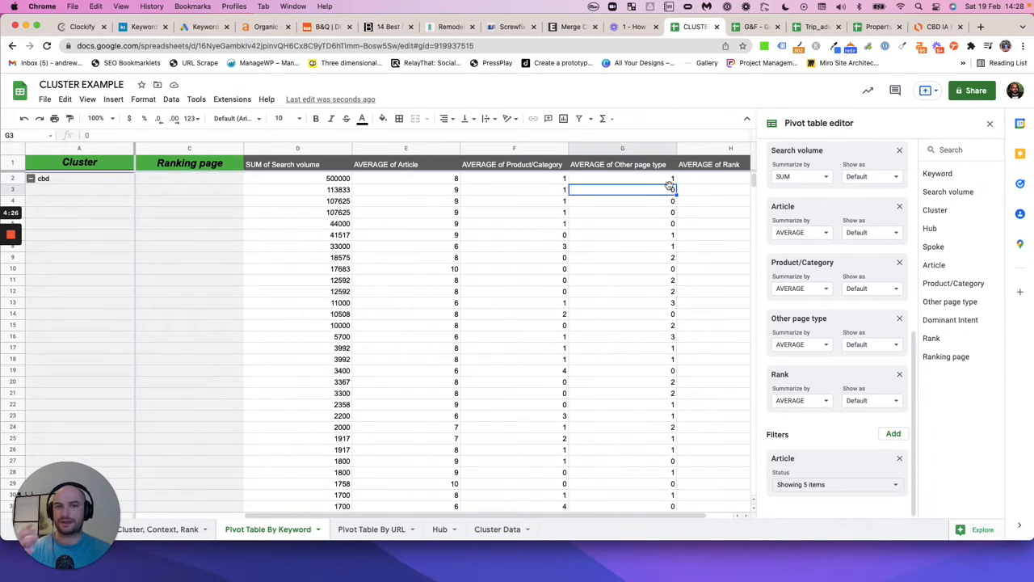
pyautogui.click(666, 180)
pyautogui.hscroll(-2, 666, 182)
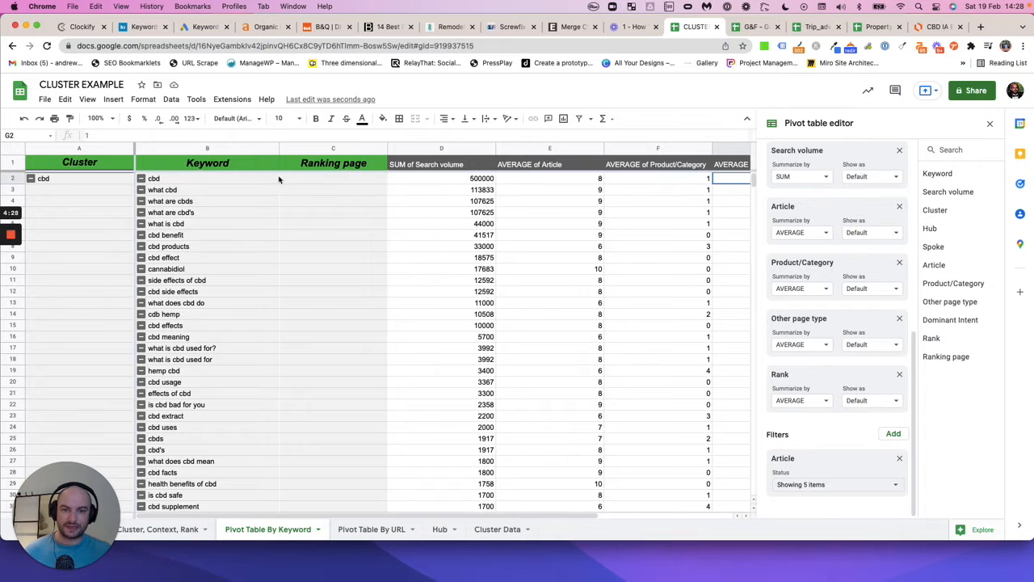
# Step: Compare the cbd keyword with its value in the AVERAGE of Article column
pyautogui.click(178, 178)
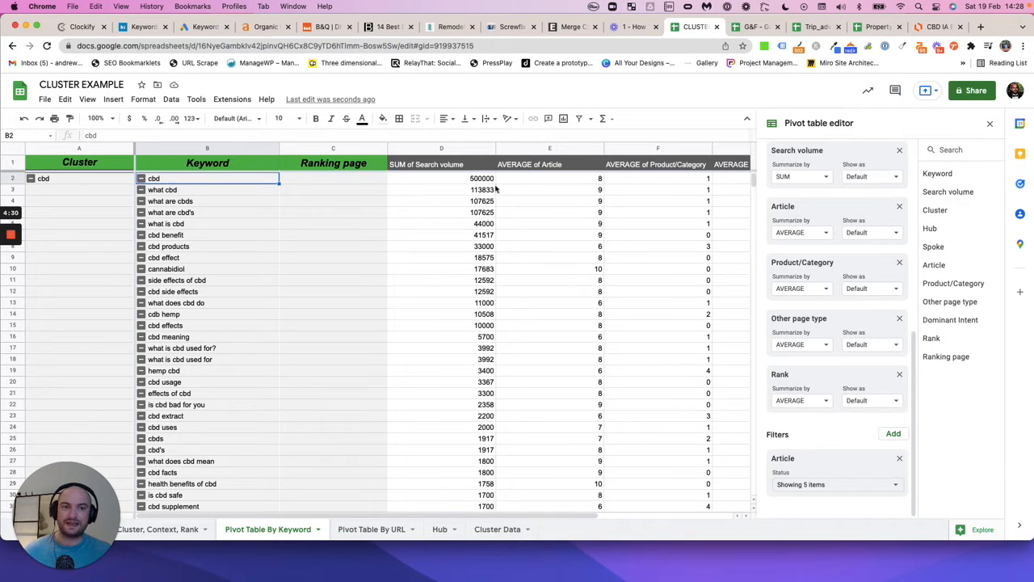
pyautogui.click(572, 180)
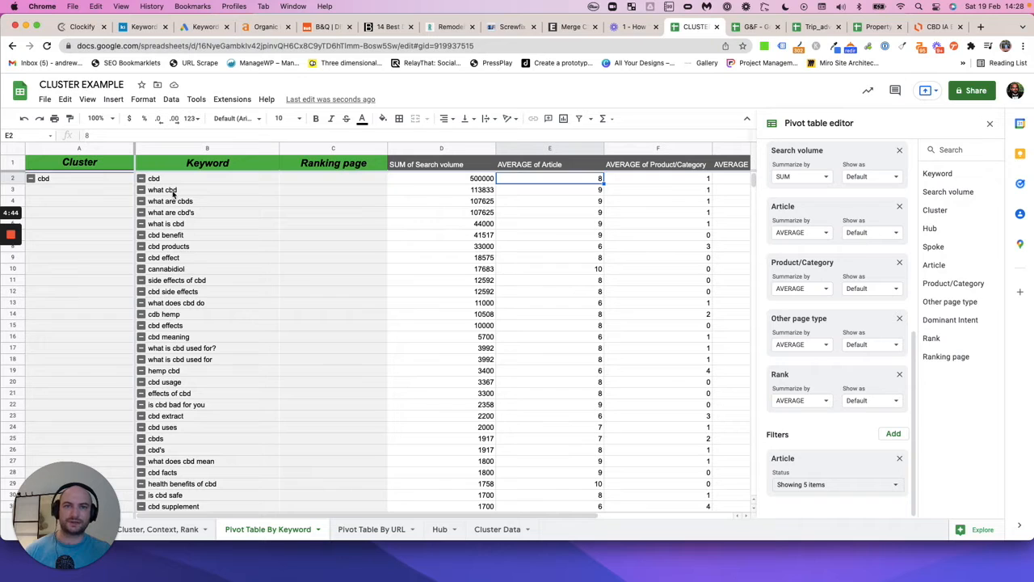
pyautogui.click(514, 164)
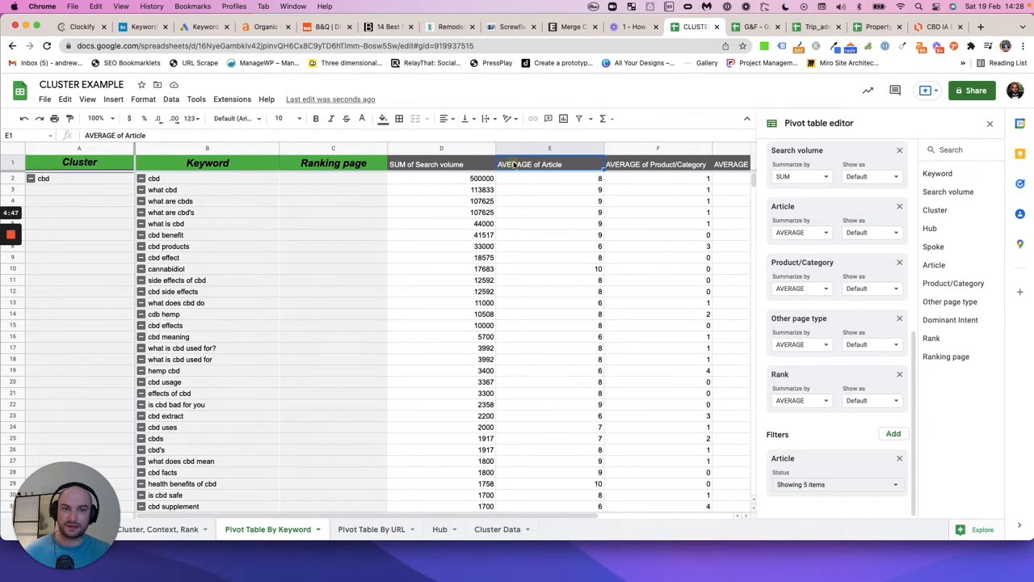
# Step: Review more keywords in the cbd cluster, including what is cbd used for, cbd benefit and what are cbds
pyautogui.click(31, 180)
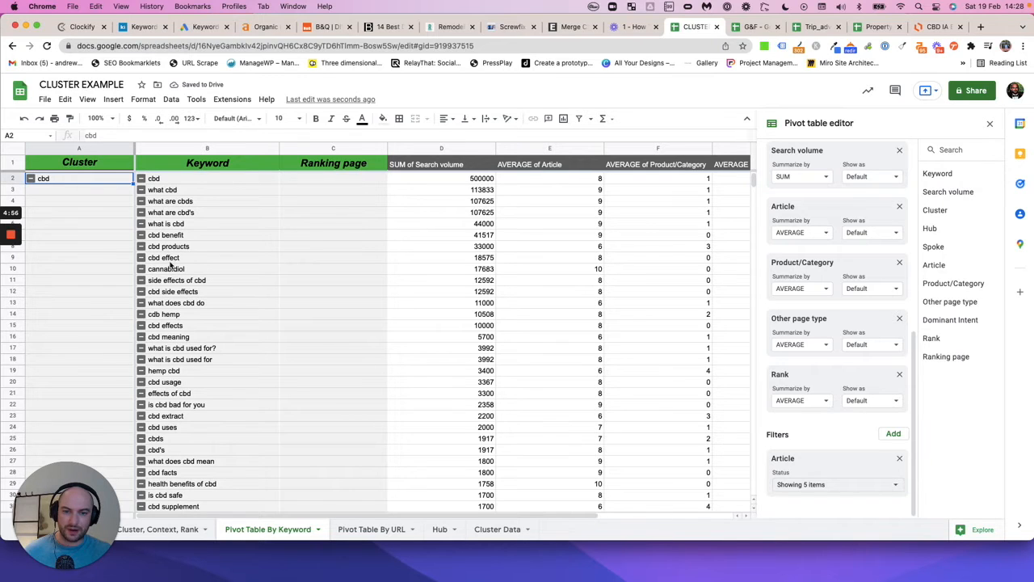
pyautogui.click(185, 348)
pyautogui.click(188, 361)
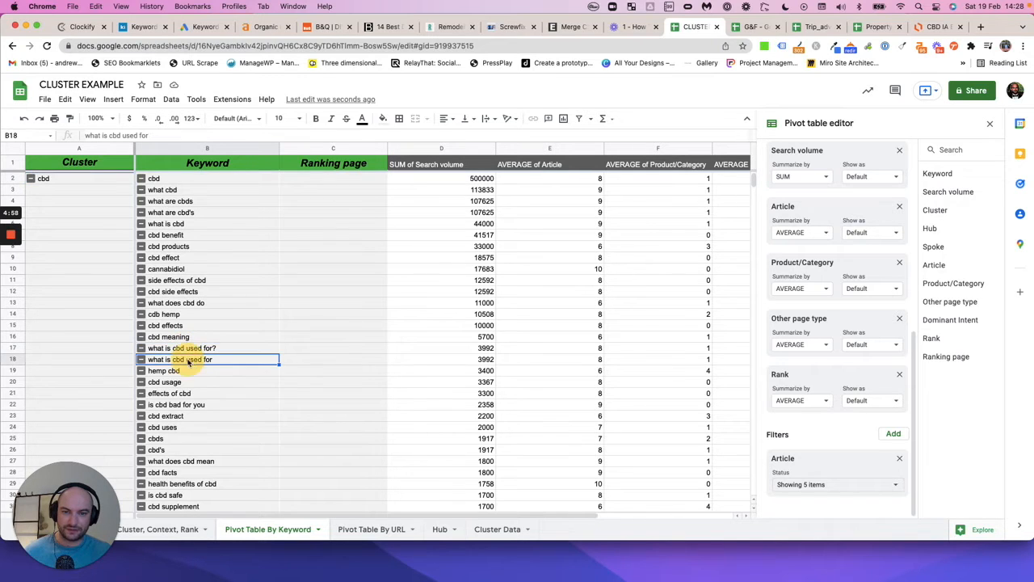
pyautogui.click(178, 237)
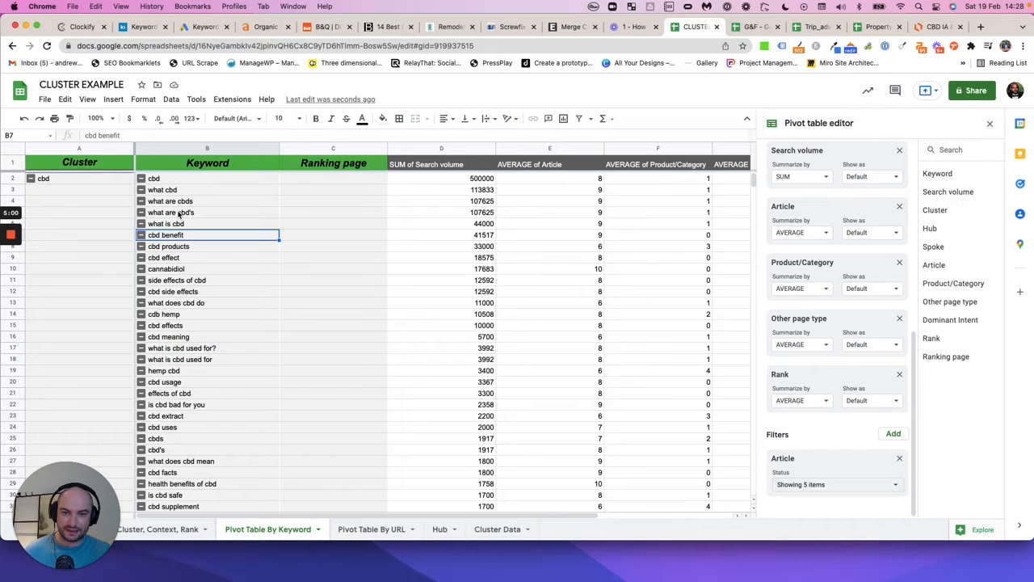
pyautogui.click(179, 203)
pyautogui.scroll(-5, 121, 202)
pyautogui.scroll(5, 81, 194)
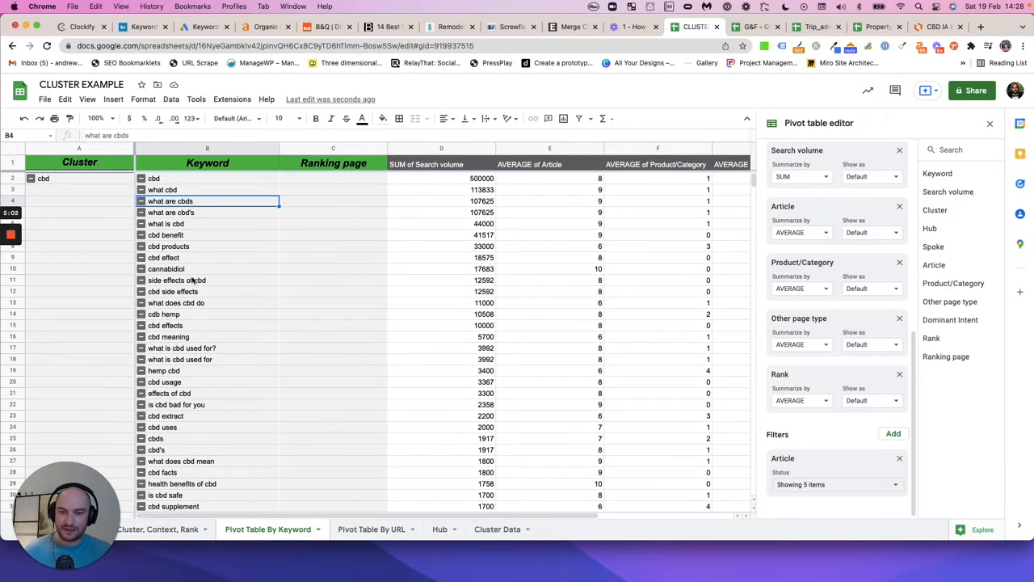
# Step: Collapse the cbd cluster to check the Article average in its total row, and expand it again
pyautogui.click(31, 179)
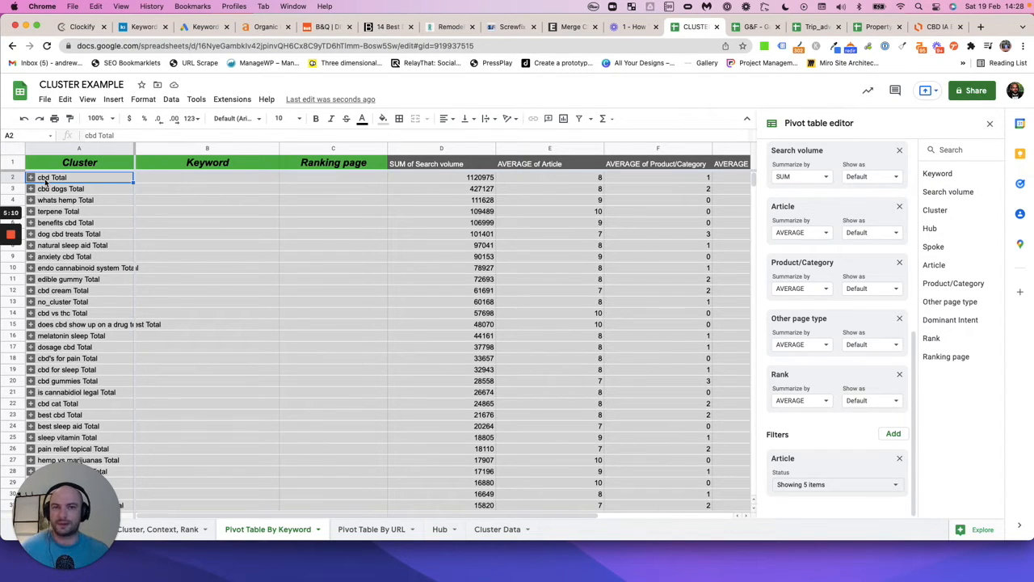
pyautogui.click(593, 180)
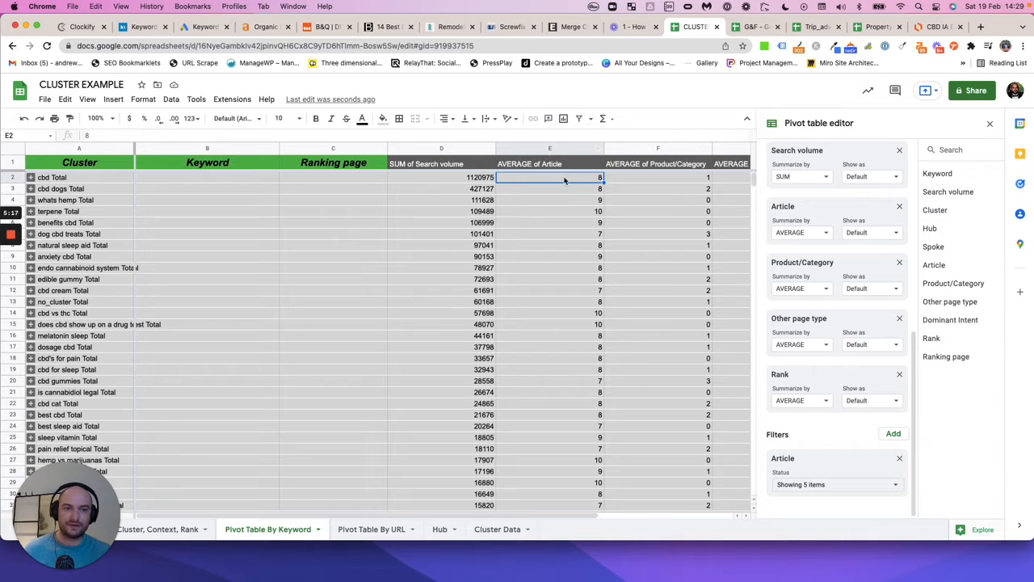
pyautogui.click(42, 177)
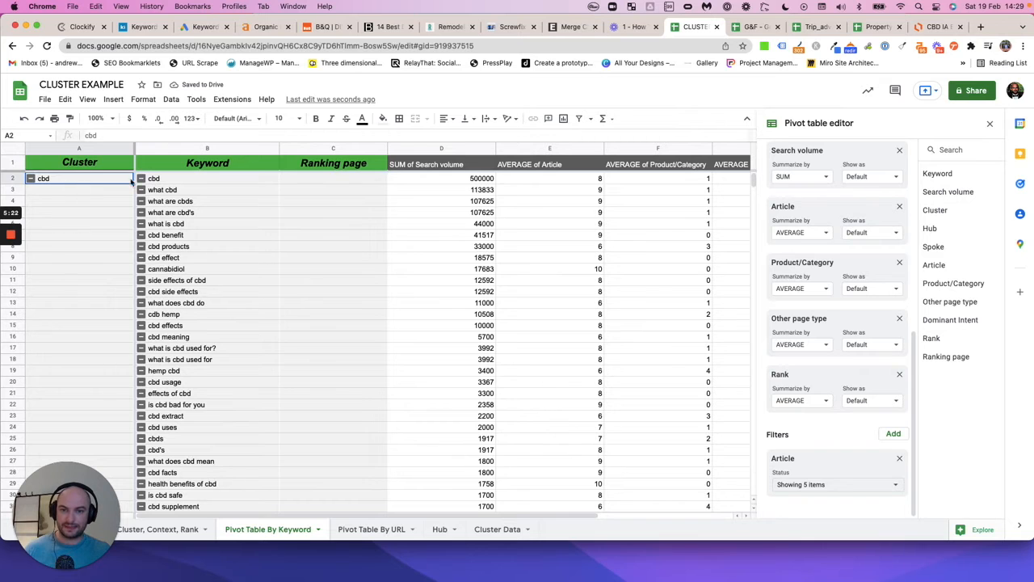
# Step: Scan the cbd cluster's keyword list and check the cbd keyword's value in the AVERAGE of Article column
pyautogui.click(159, 182)
pyautogui.scroll(-15, 194, 202)
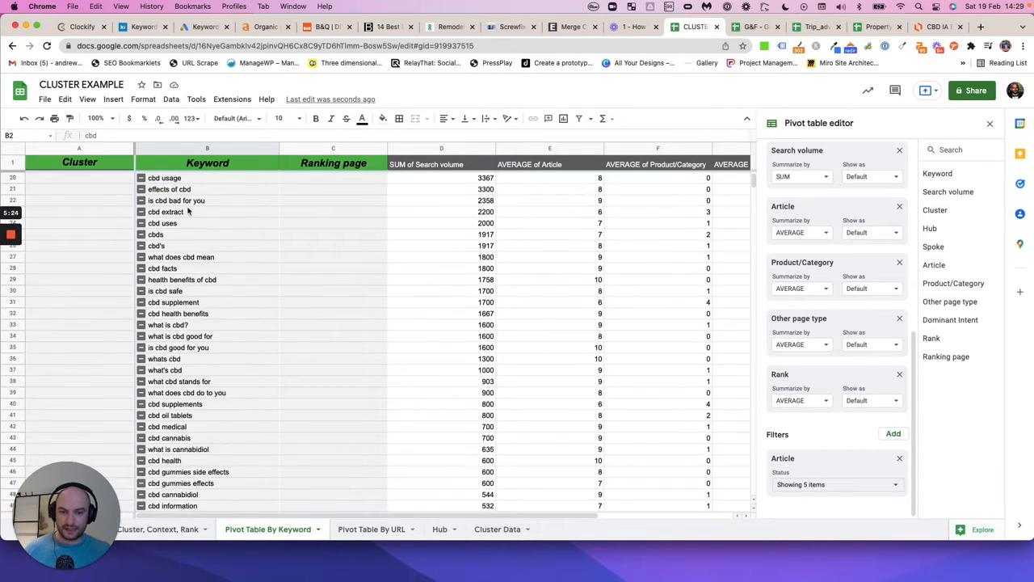
pyautogui.scroll(15, 188, 211)
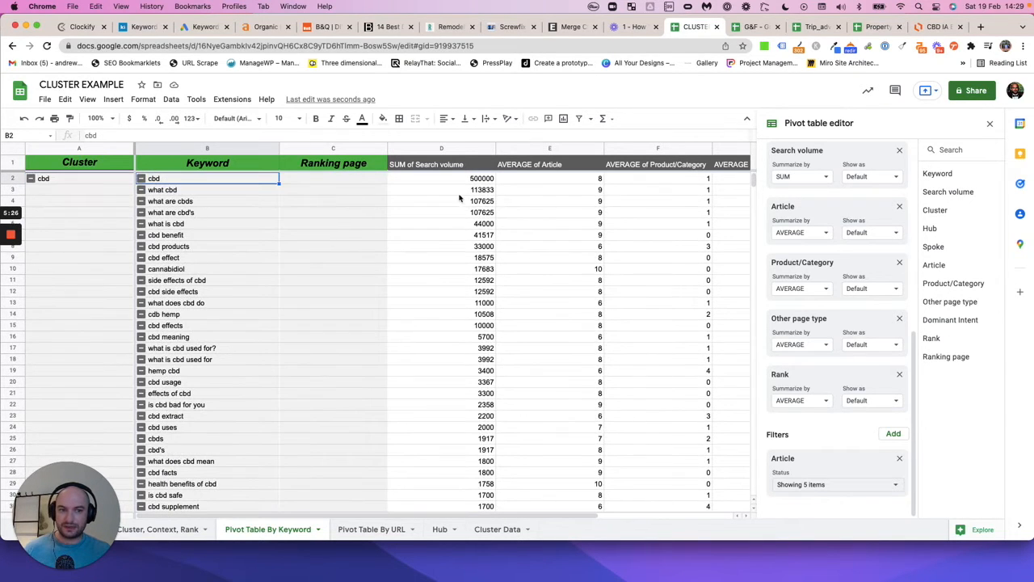
pyautogui.click(601, 181)
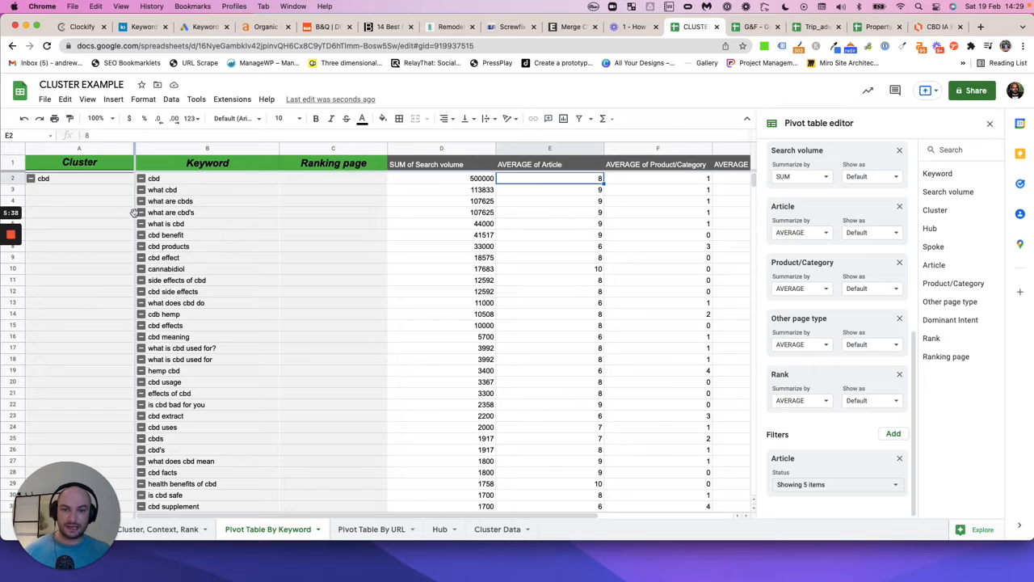
# Step: Review the cbd cluster's keywords from cbd through what is cbd used for? and what does cbd do to you
pyautogui.click(192, 179)
pyautogui.moveTo(191, 197); pyautogui.dragTo(203, 282)
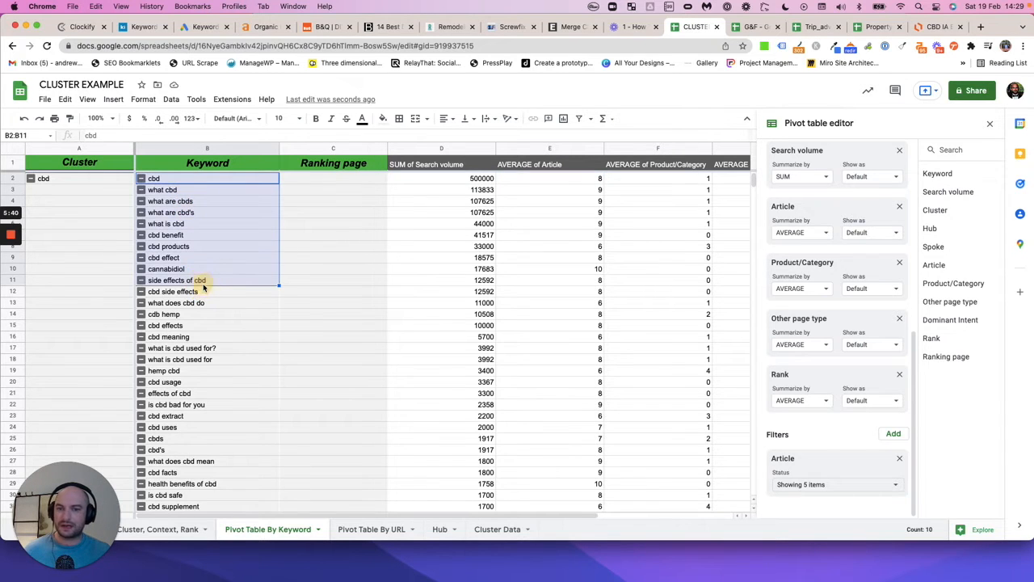
pyautogui.click(204, 347)
pyautogui.scroll(-5, 204, 348)
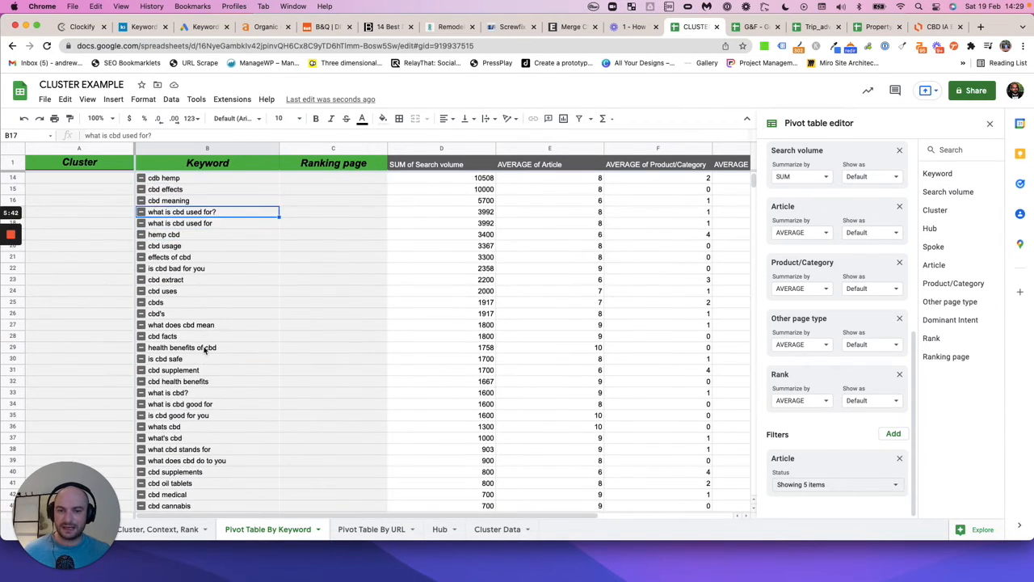
pyautogui.scroll(-2, 204, 349)
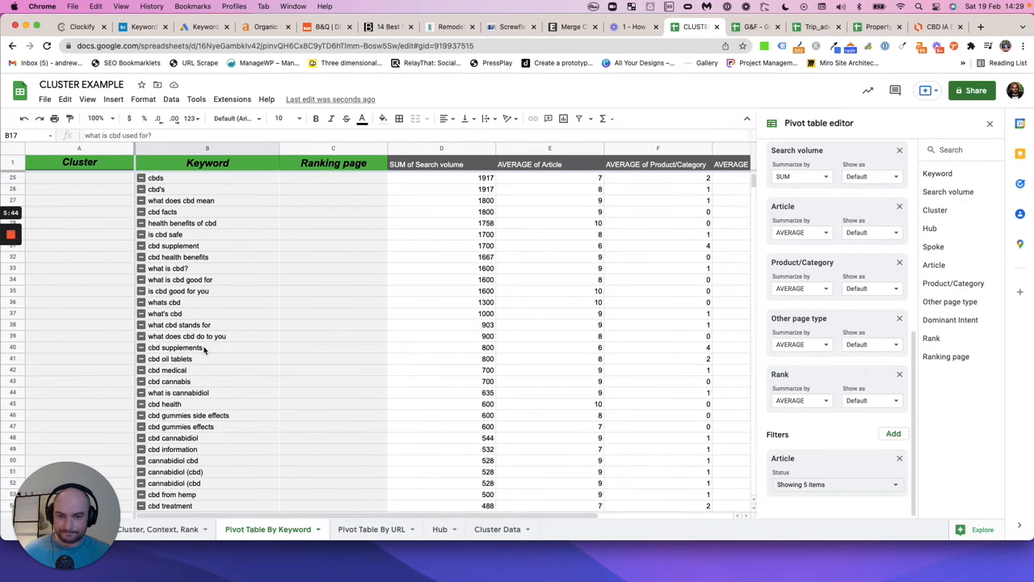
pyautogui.click(201, 340)
pyautogui.scroll(-5, 202, 344)
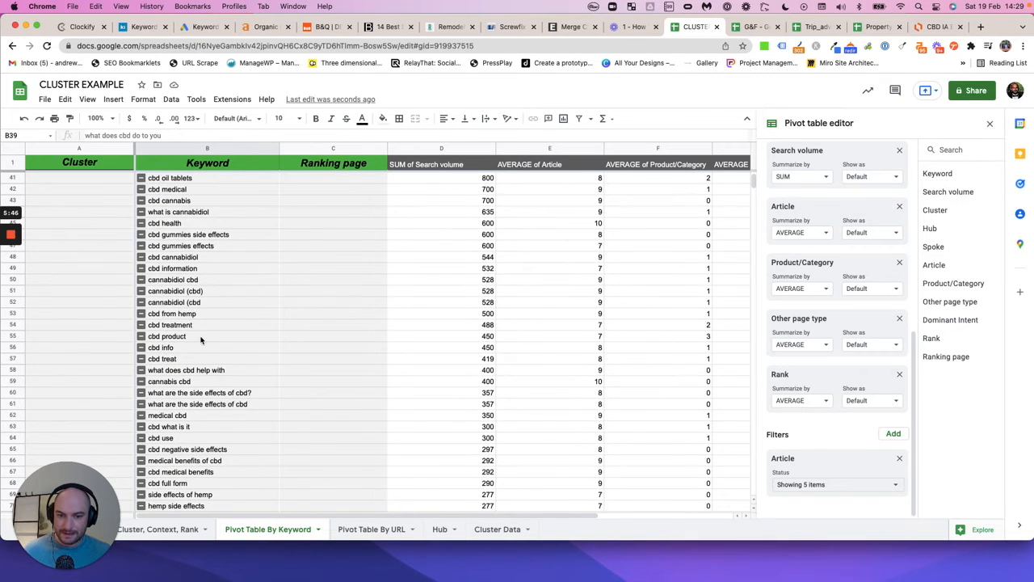
pyautogui.scroll(15, 217, 431)
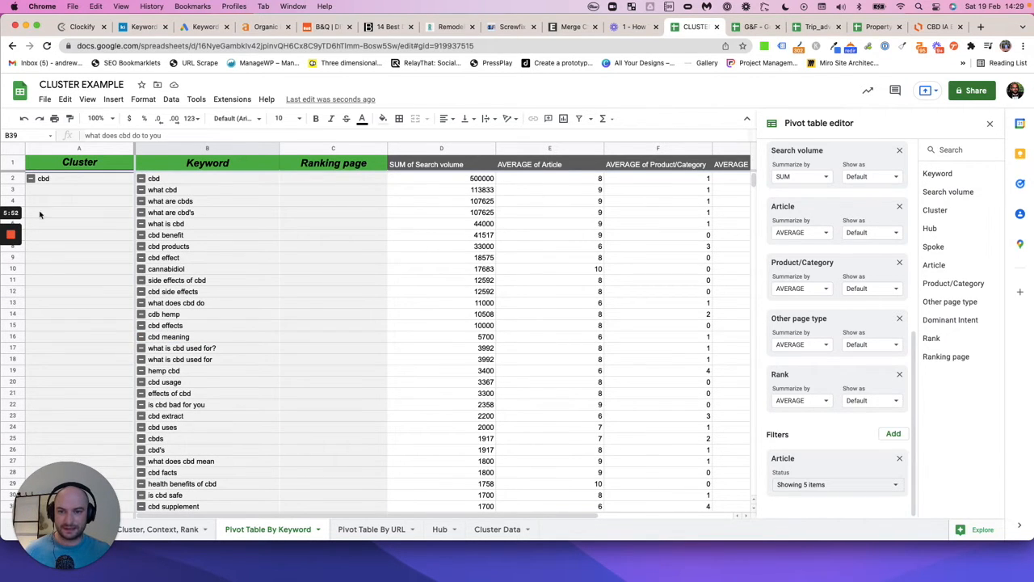
# Step: Collapse the cbd cluster and look over the list of cluster totals
pyautogui.click(32, 180)
pyautogui.click(31, 179)
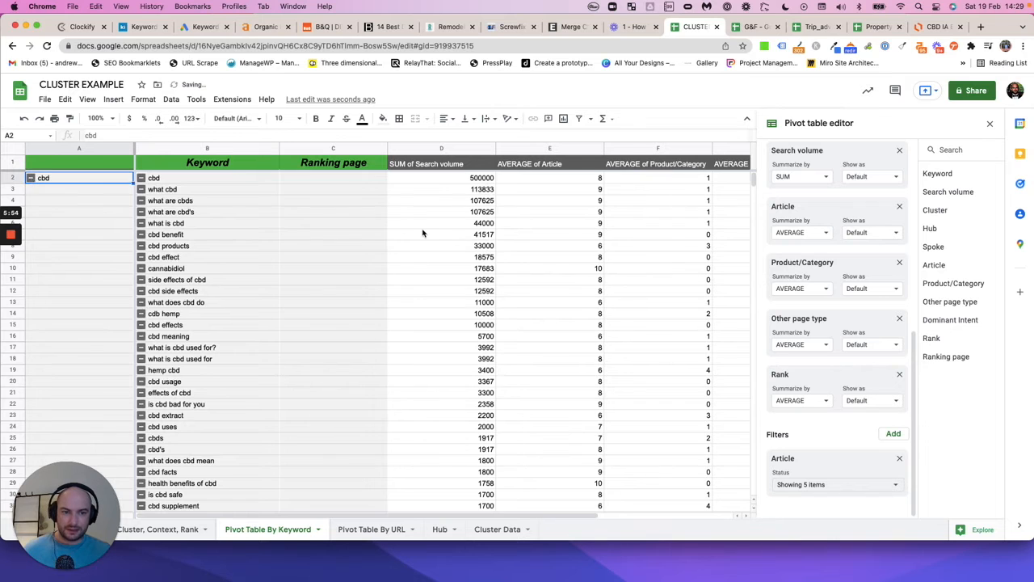
pyautogui.scroll(-3, 329, 256)
pyautogui.scroll(4, 330, 256)
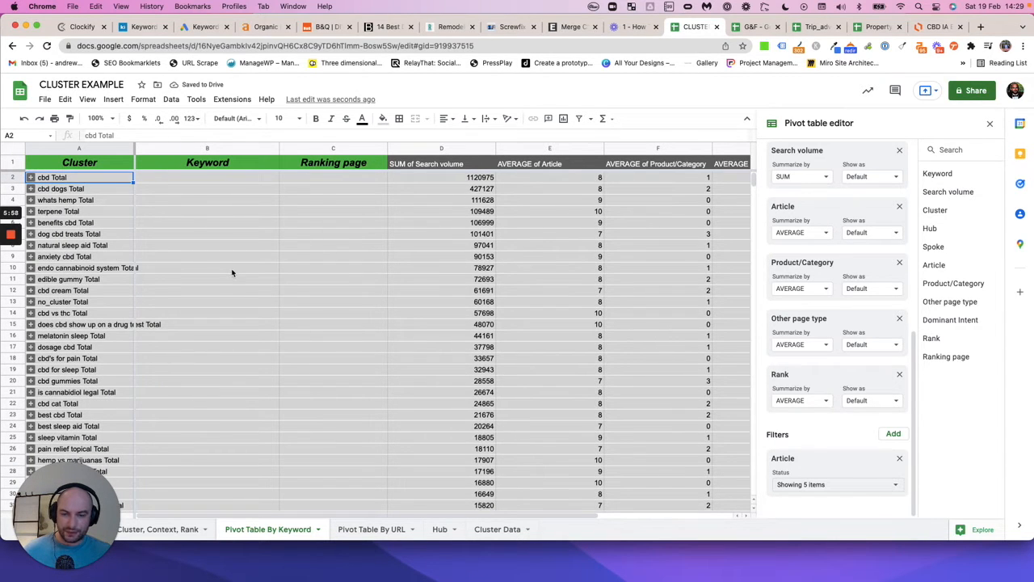
# Step: Check the edible gummy cluster's Article average and expand the cluster to examine keywords such as best edible gummies and gummie edibles
pyautogui.click(63, 281)
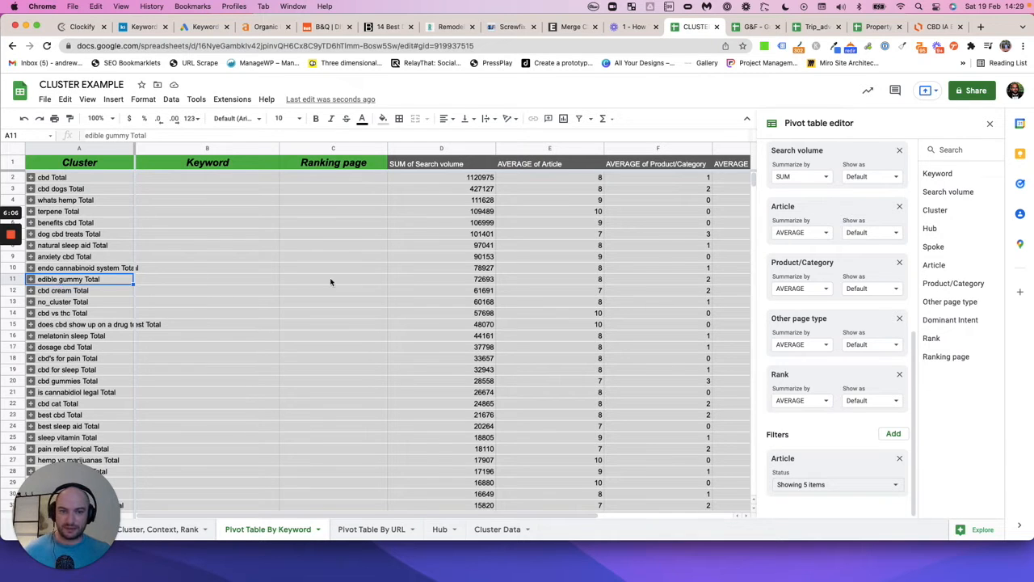
pyautogui.click(602, 281)
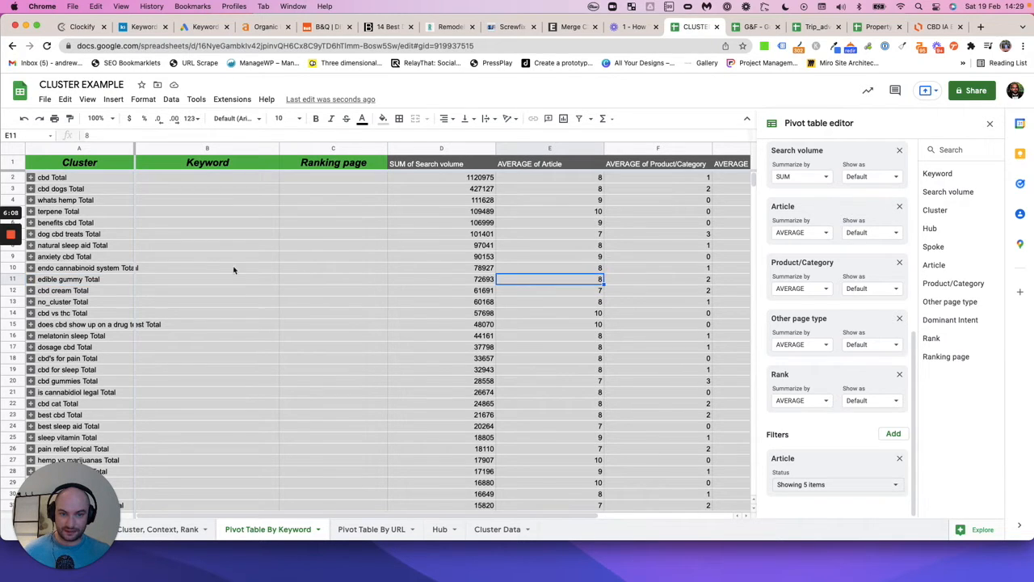
pyautogui.click(33, 279)
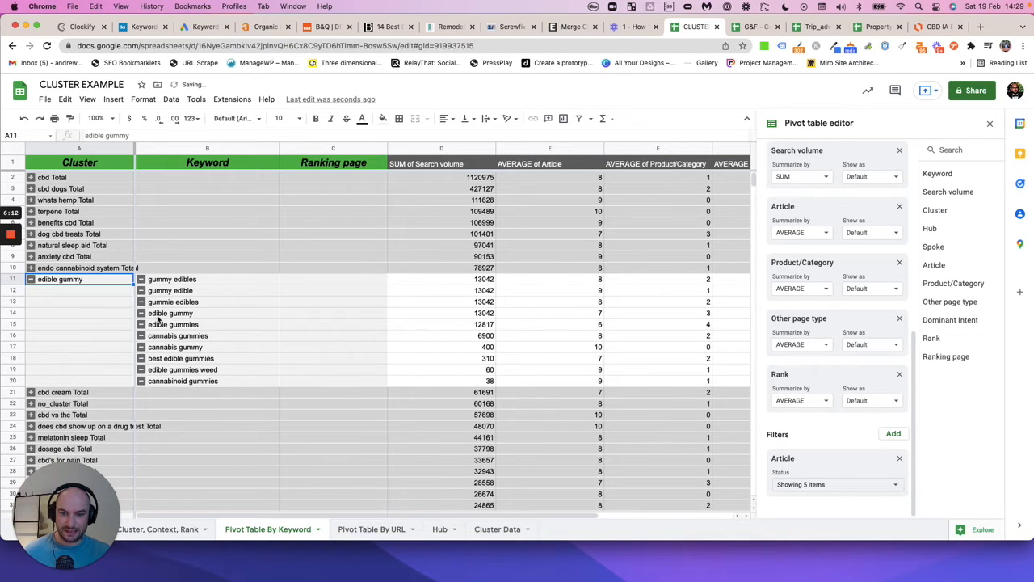
pyautogui.click(169, 362)
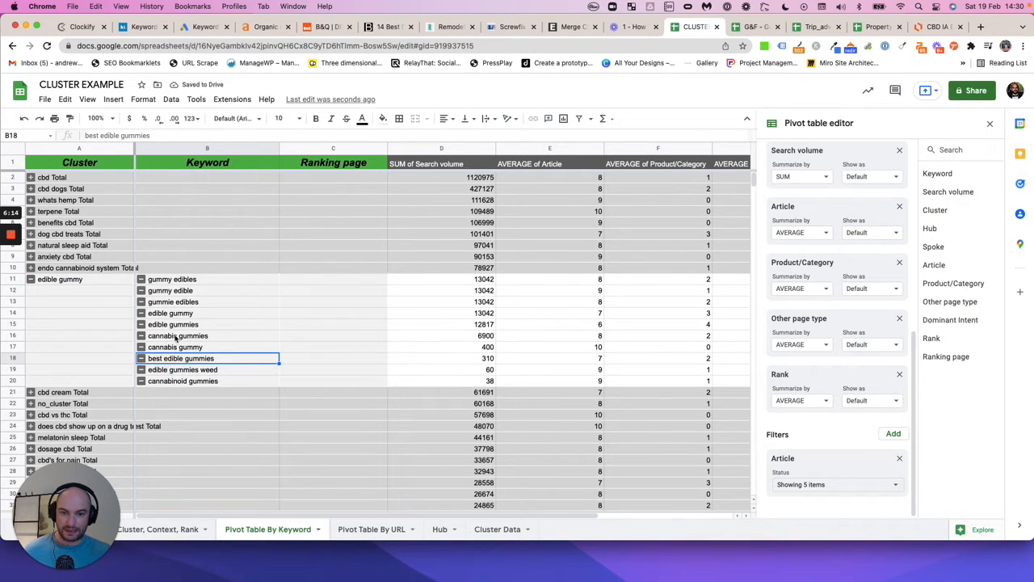
pyautogui.click(178, 303)
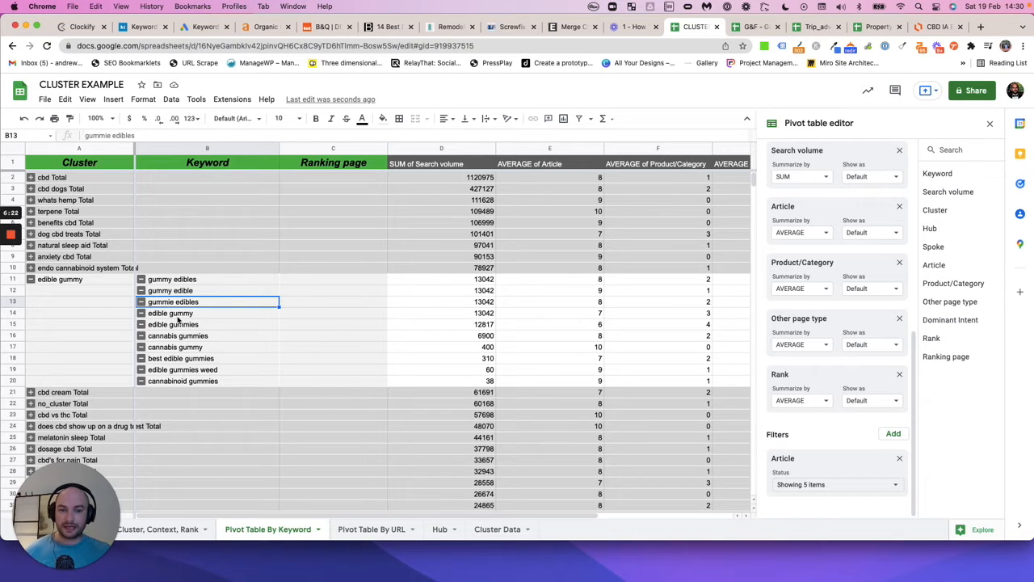
# Step: Collapse the edible gummy cluster and check the Article average in its total row
pyautogui.click(36, 281)
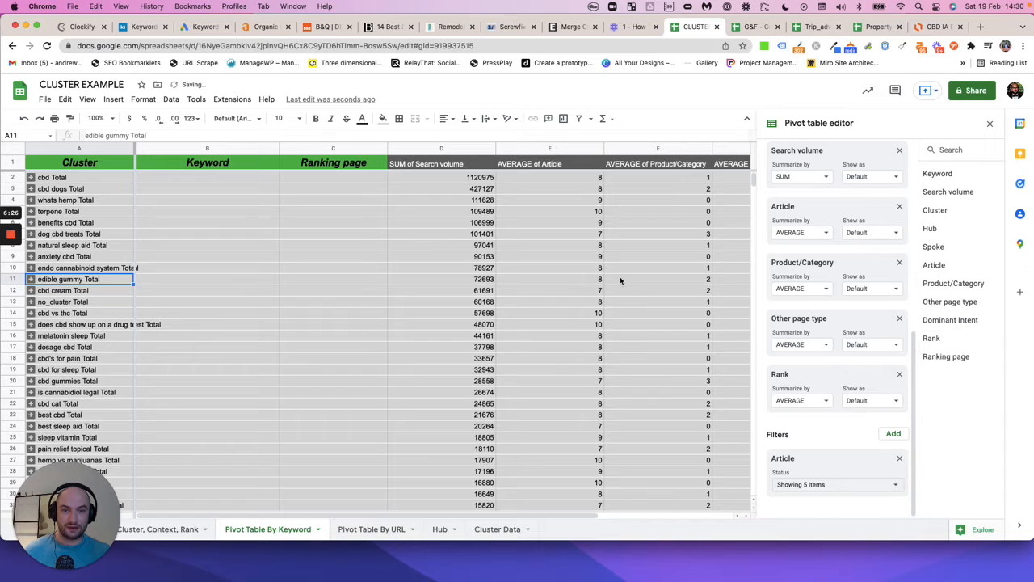
pyautogui.click(561, 282)
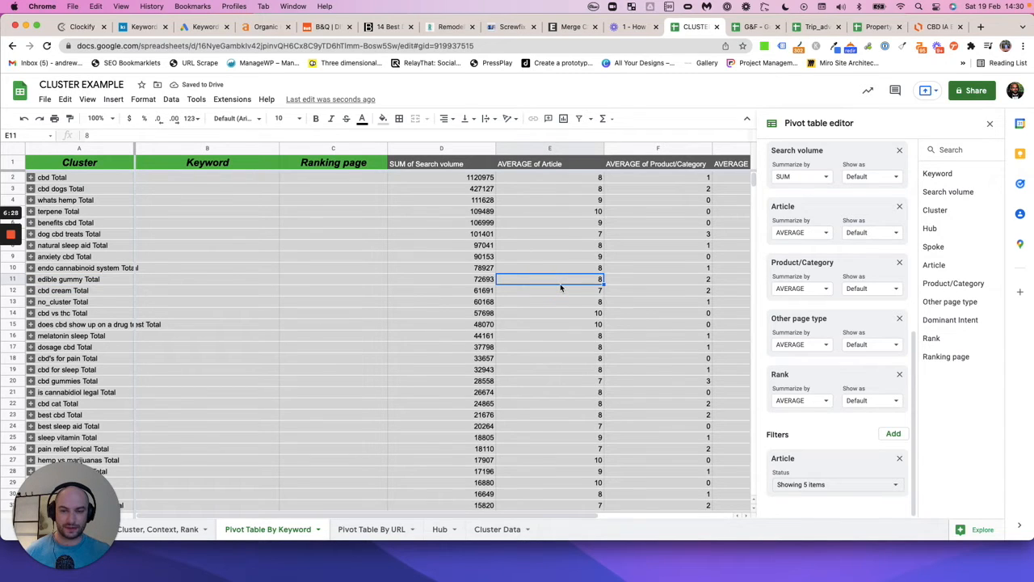
pyautogui.moveTo(11, 278)
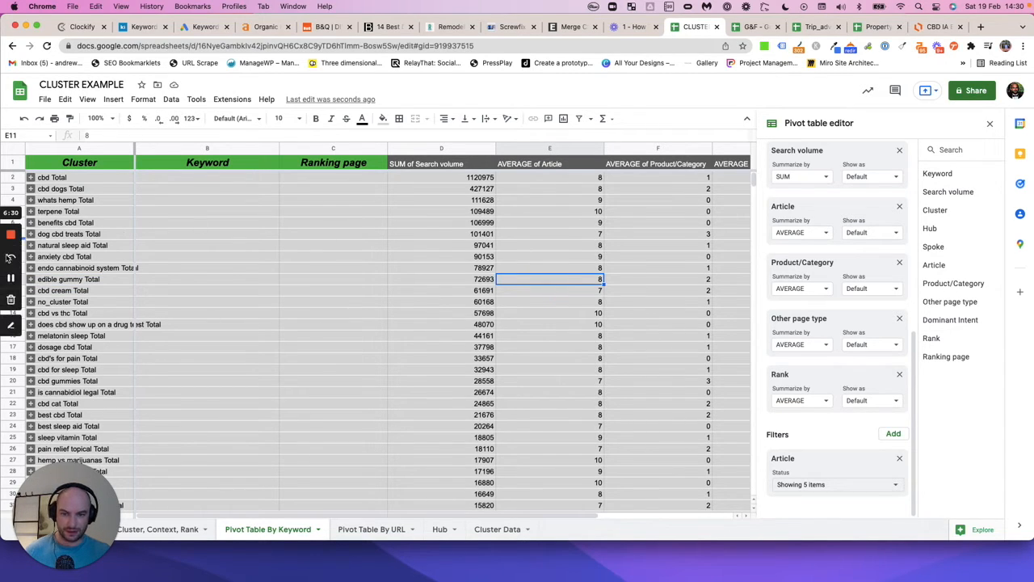
# Step: Switch to the G&F spreadsheet and add a Product/Category filter to its keyword pivot table
pyautogui.hotkey('ctrl', 'Tab')
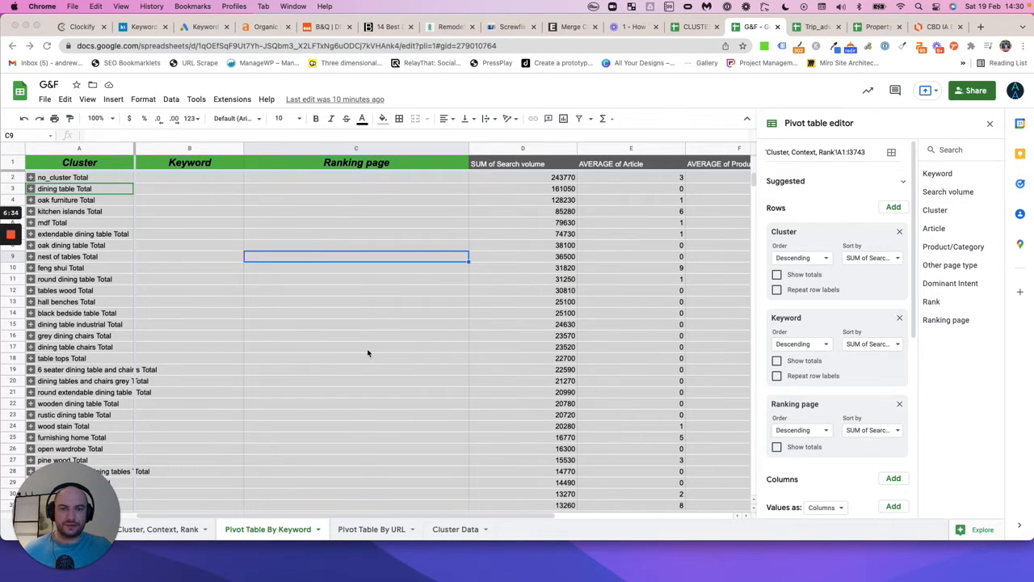
pyautogui.hotkey('ctrl', 'shift', 'Tab')
pyautogui.hotkey('ctrl', 'Tab')
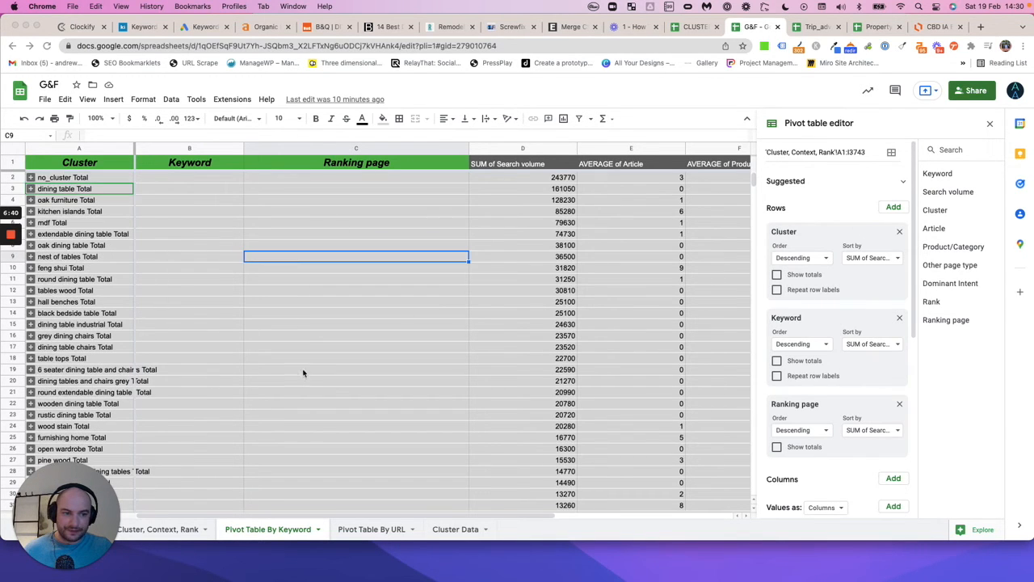
pyautogui.scroll(-5, 844, 440)
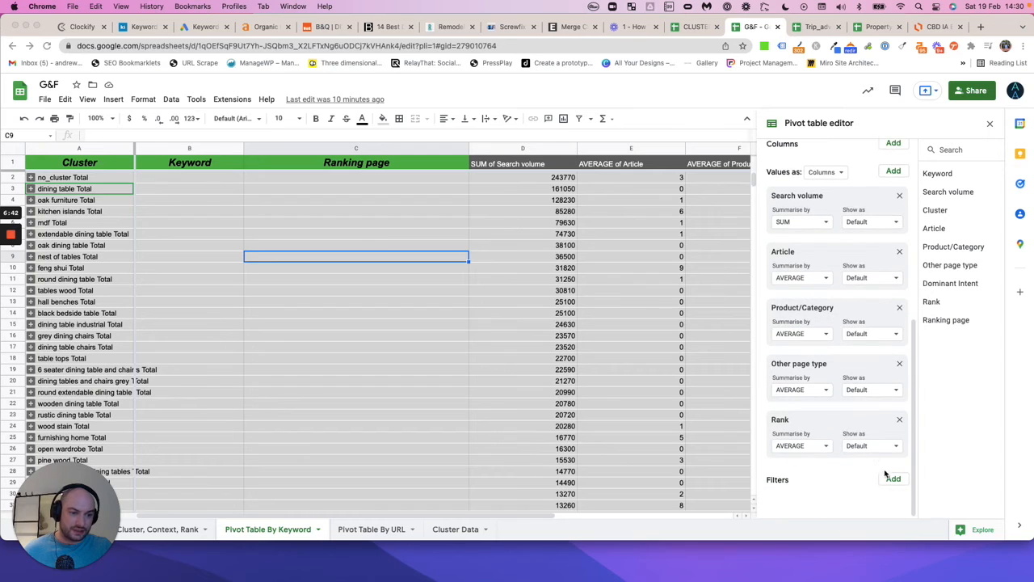
pyautogui.click(887, 479)
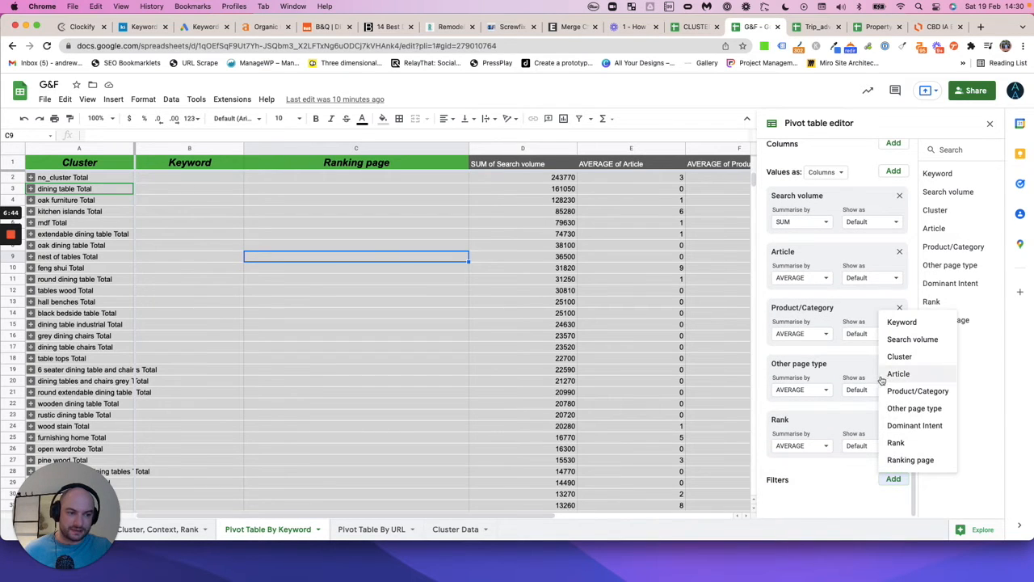
pyautogui.click(899, 392)
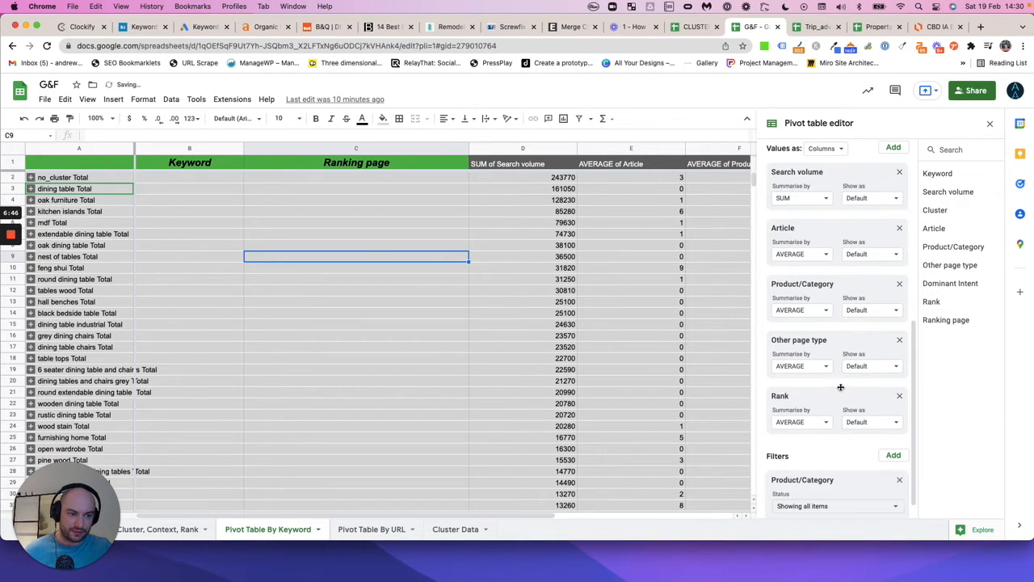
# Step: Limit the Product/Category filter to the values 8, 9 and 10
pyautogui.click(851, 483)
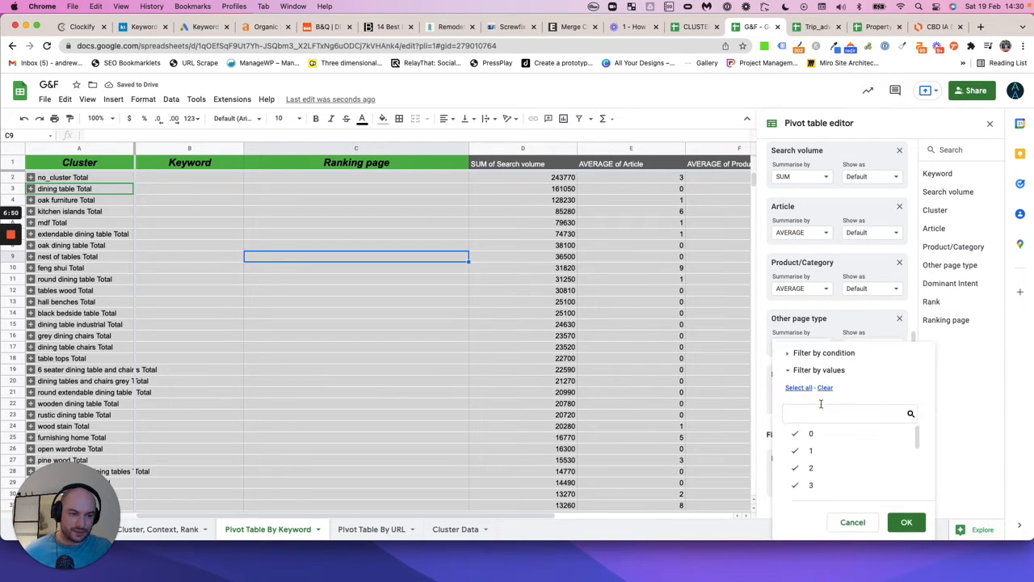
pyautogui.click(825, 389)
pyautogui.scroll(-3, 829, 444)
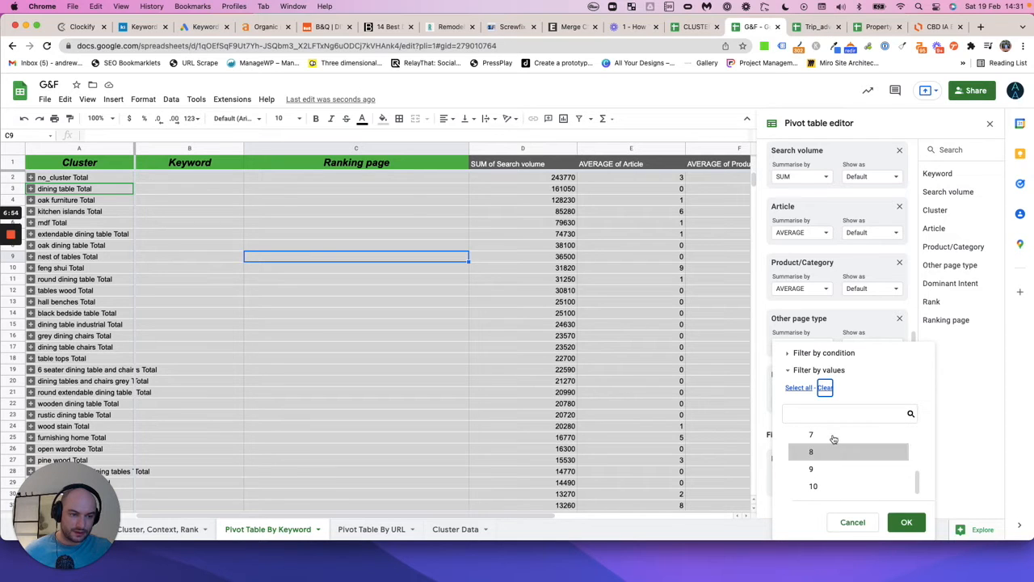
pyautogui.click(817, 485)
pyautogui.click(820, 473)
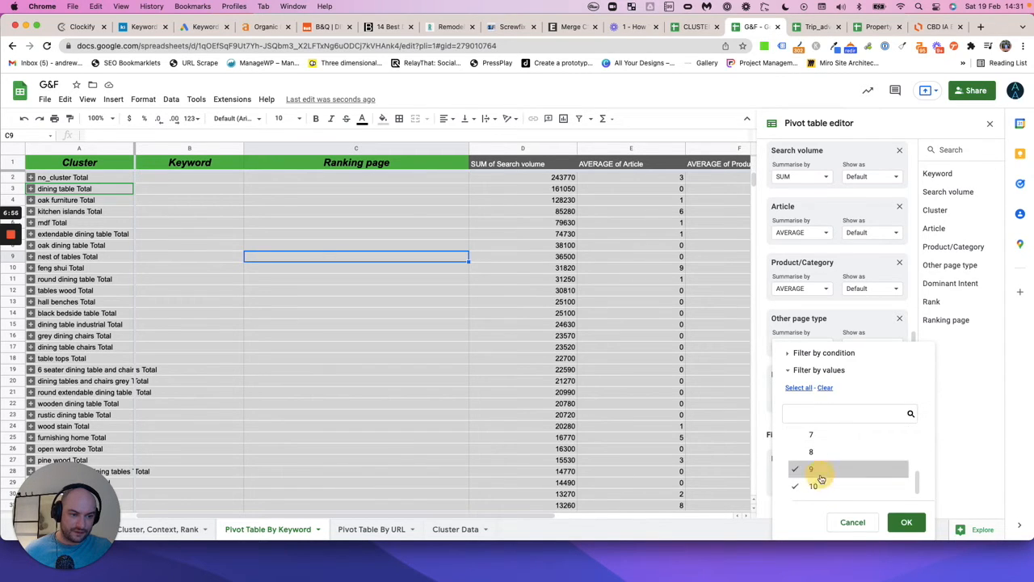
pyautogui.click(816, 454)
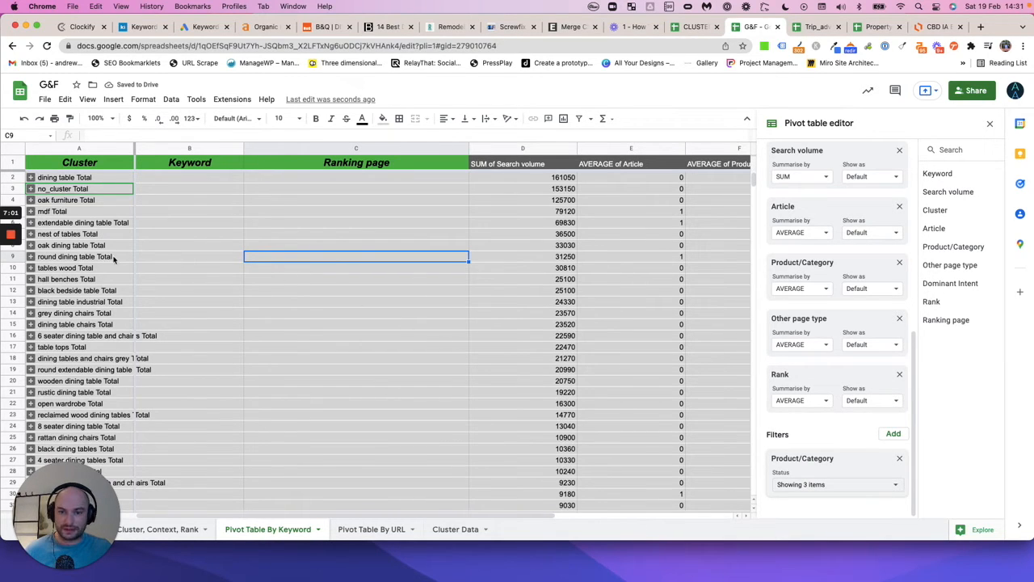
# Step: Expand the wood wax cluster and examine its keywords from wood wax to wood and wax
pyautogui.scroll(-3, 65, 295)
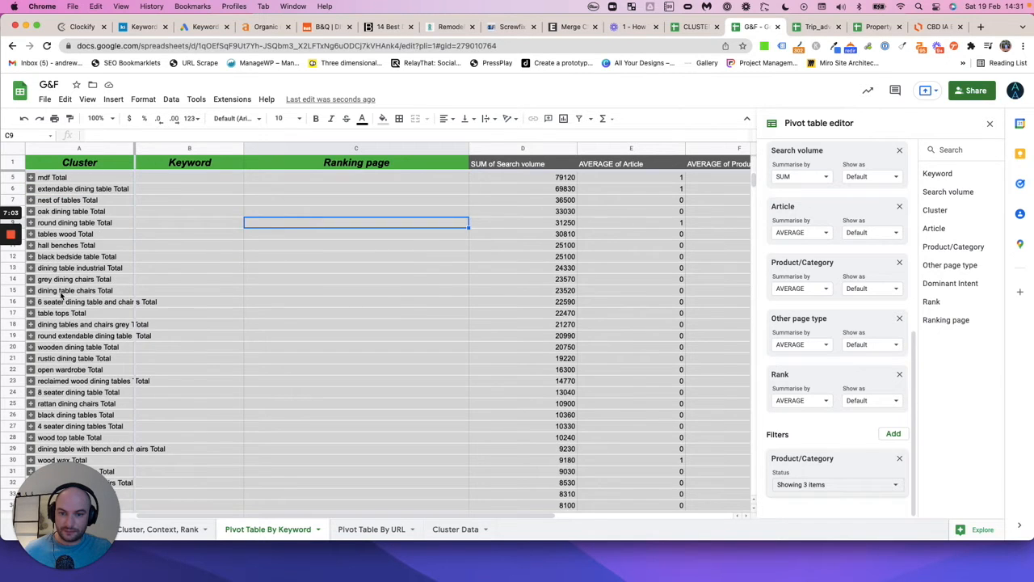
pyautogui.scroll(-5, 61, 295)
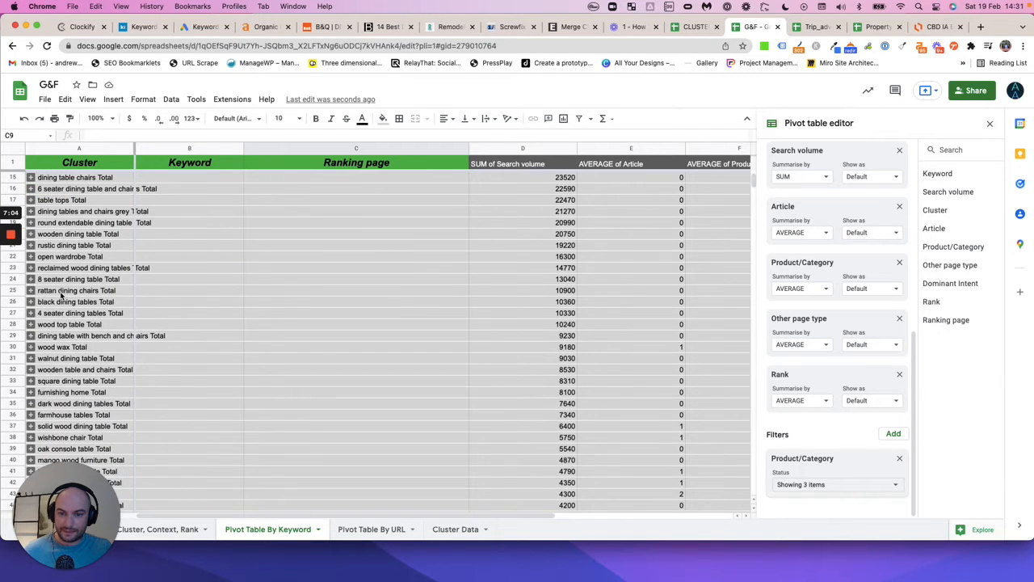
pyautogui.click(30, 346)
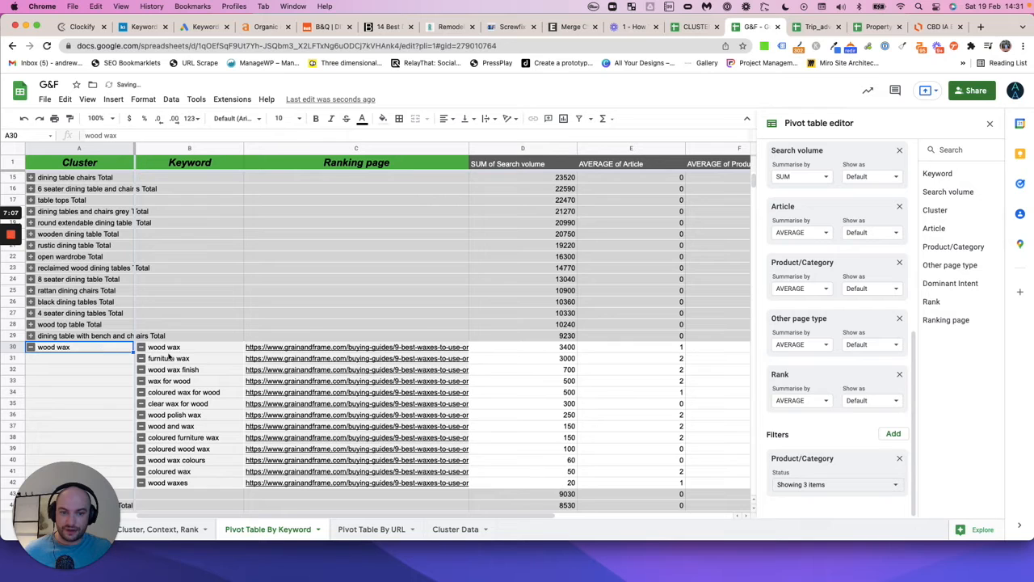
pyautogui.scroll(-1, 179, 358)
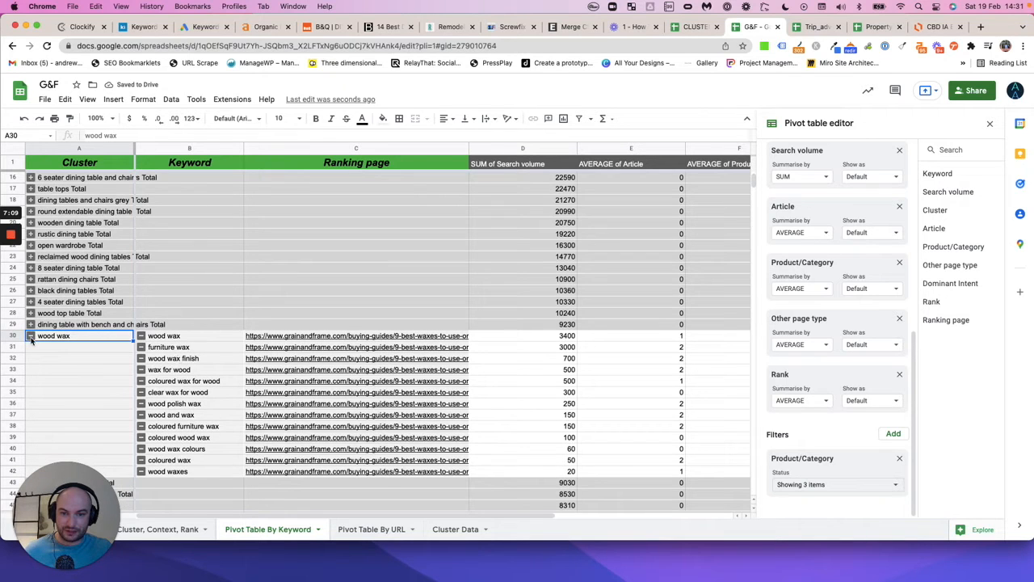
pyautogui.hscroll(1, 538, 383)
pyautogui.hscroll(-1, 538, 383)
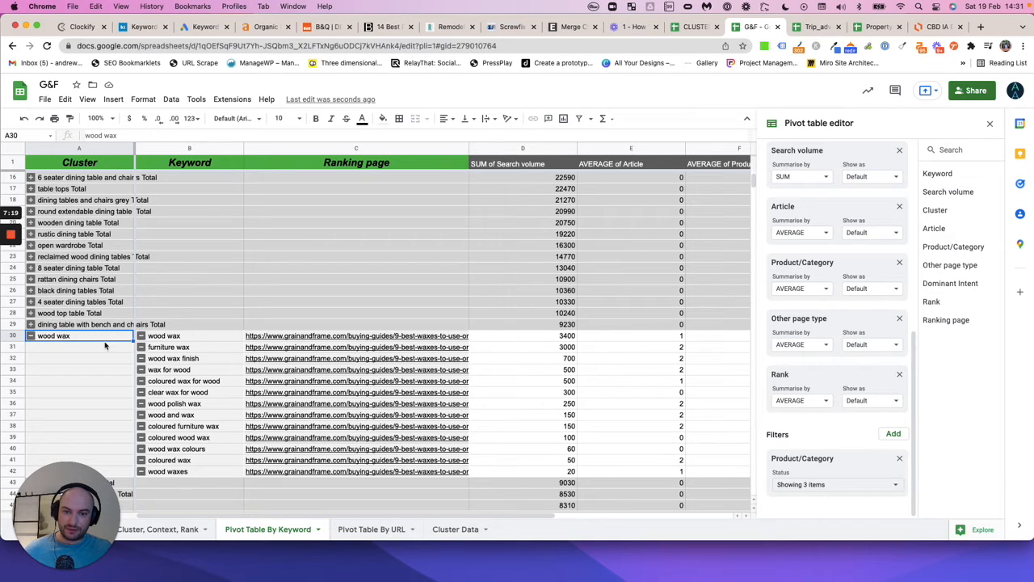
pyautogui.moveTo(168, 336); pyautogui.dragTo(183, 421)
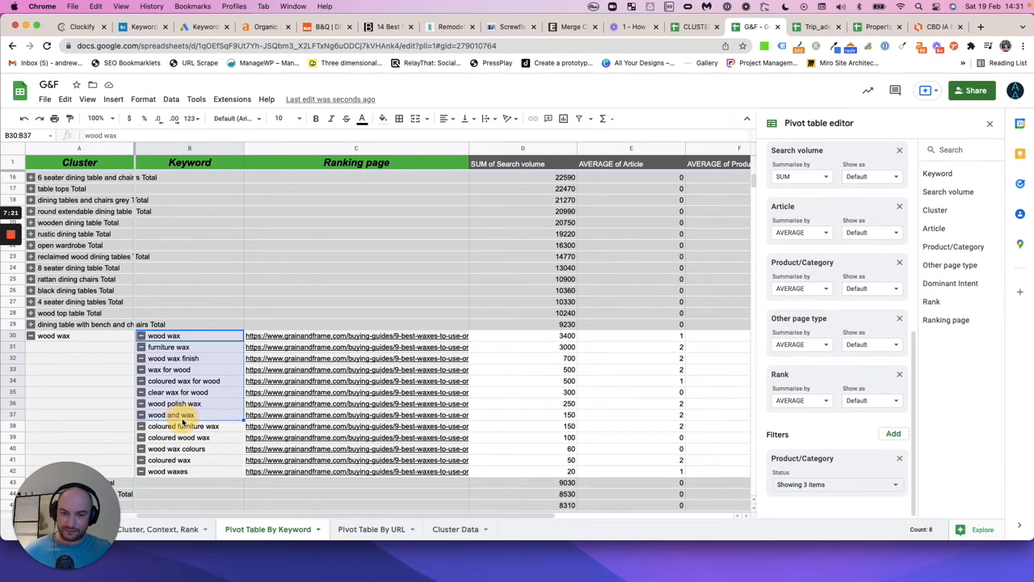
# Step: Widen the Ranking page column slightly and review the wood wax keywords' page-type and rank averages
pyautogui.moveTo(468, 152); pyautogui.dragTo(486, 149)
pyautogui.hscroll(3, 346, 330)
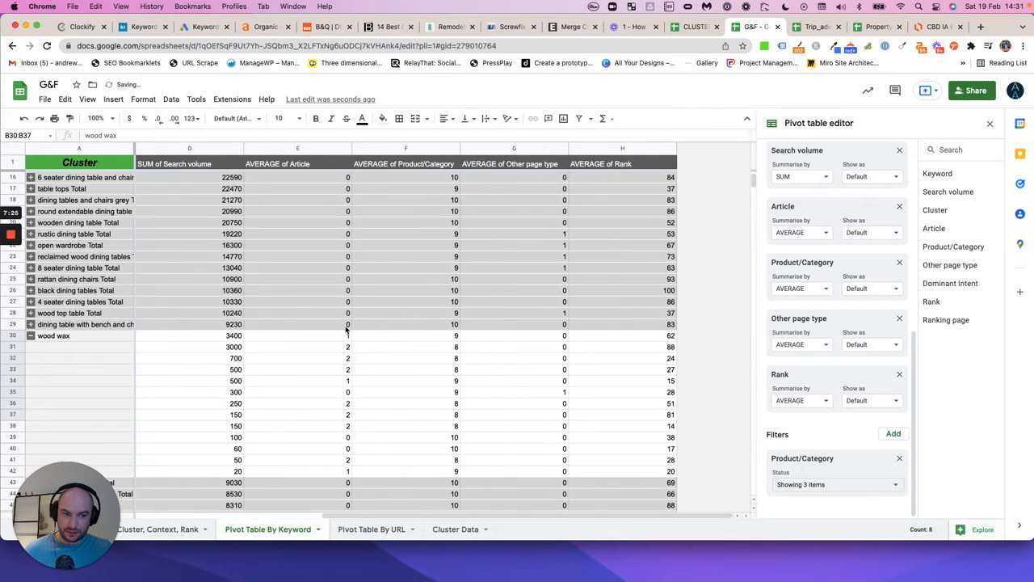
pyautogui.hscroll(-3, 346, 330)
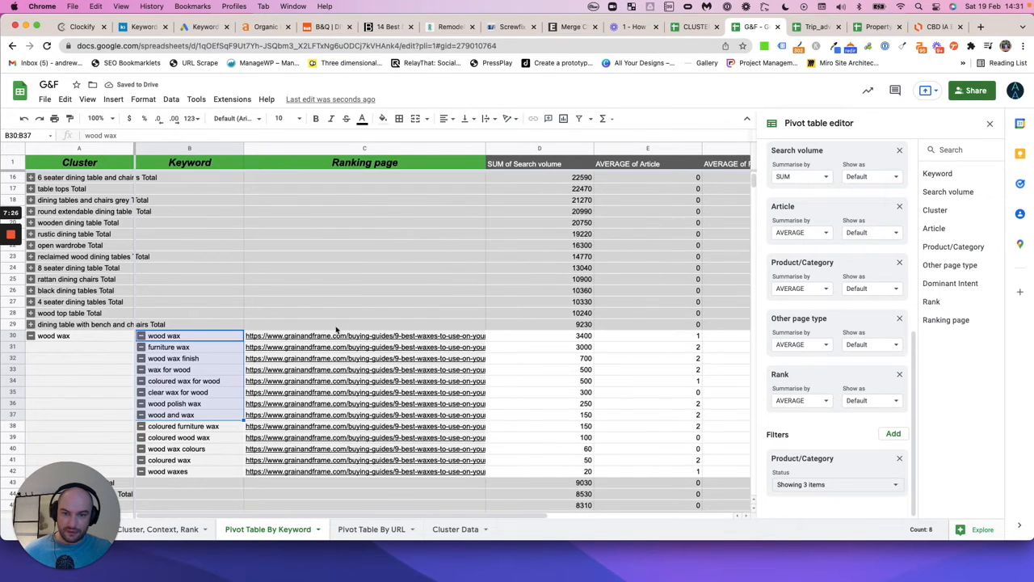
# Step: Collapse the wood wax cluster and review its total row across to the average rank
pyautogui.click(30, 335)
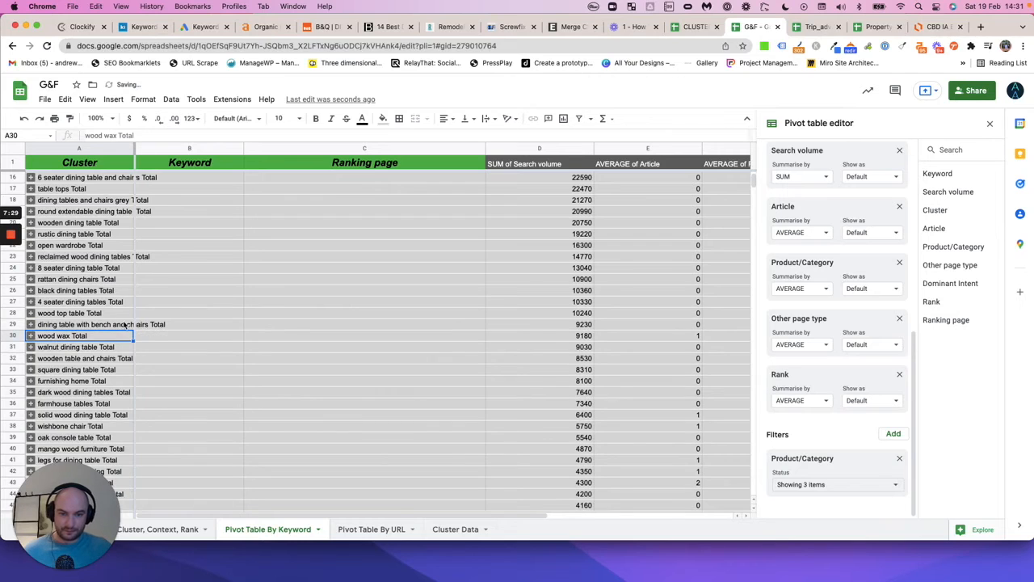
pyautogui.press('Right')
pyautogui.press('Right')
pyautogui.press('Right')
pyautogui.press('Right')
pyautogui.press('Right')
pyautogui.press('Right')
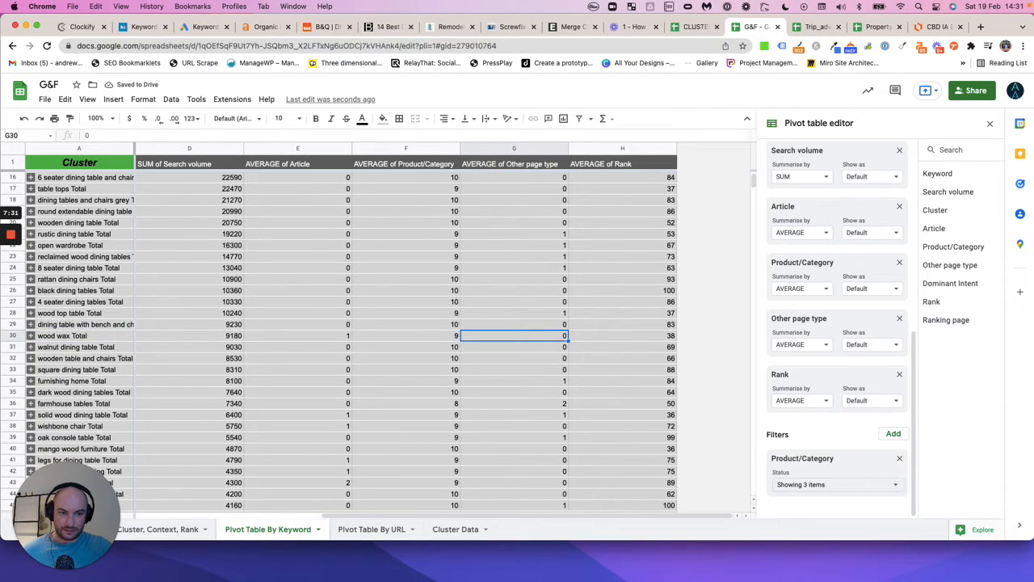
pyautogui.press('Right')
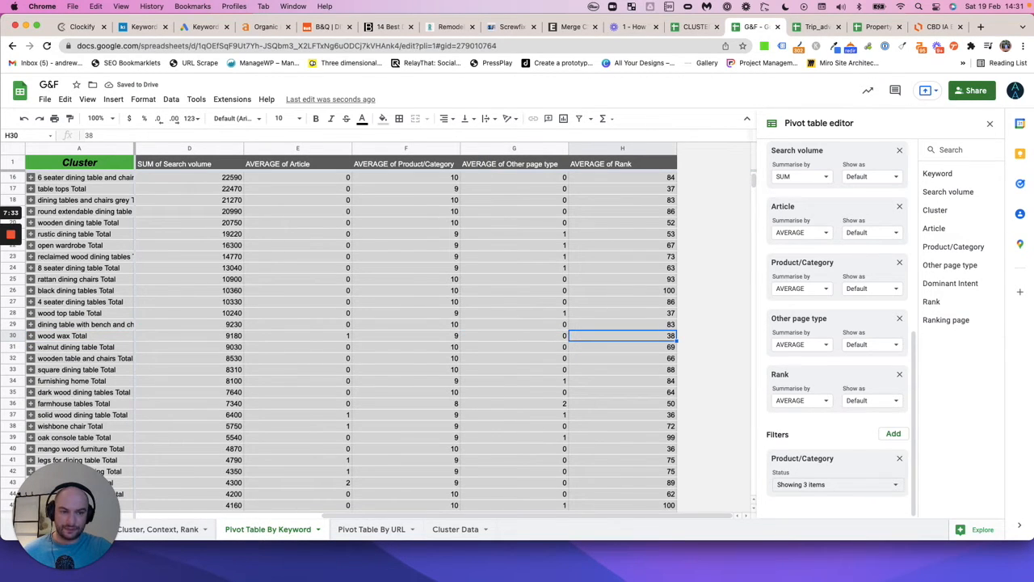
# Step: Compare the wood wax total's Article and Product/Category averages, returning to its cluster name
pyautogui.press('Left')
pyautogui.press('Left')
pyautogui.press('Left')
pyautogui.press('Left')
pyautogui.press('Right')
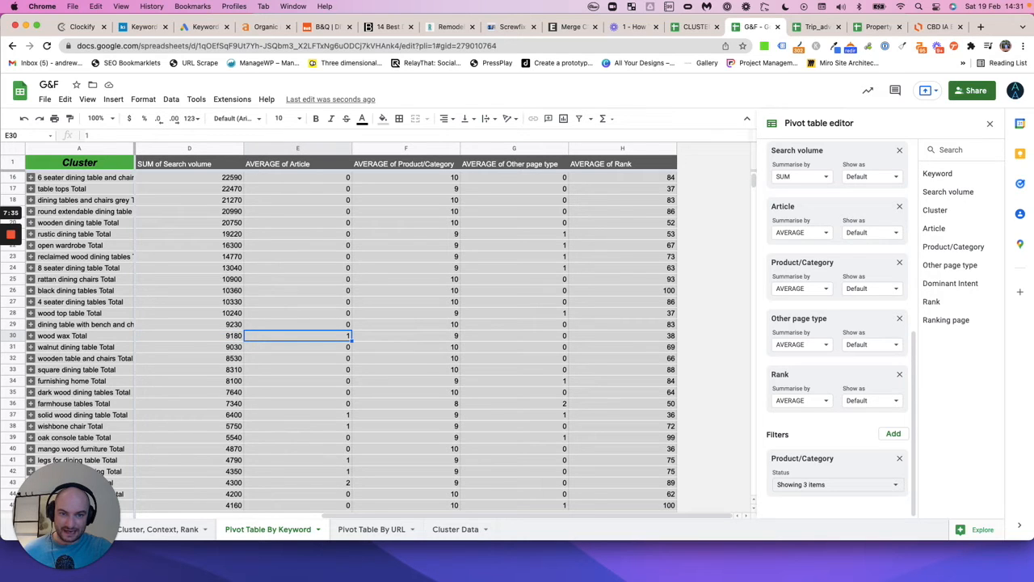
pyautogui.press('Right')
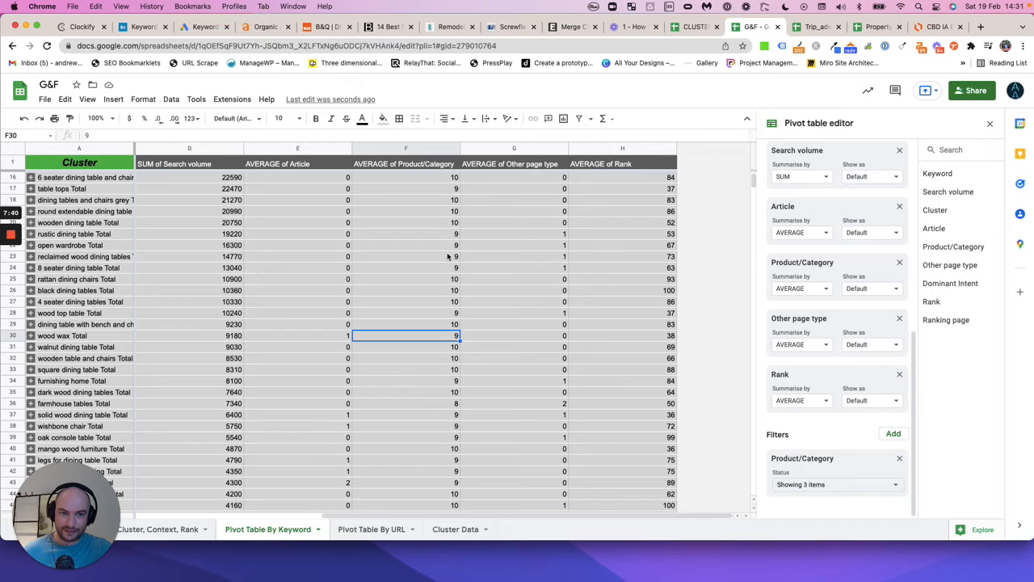
pyautogui.press('Left')
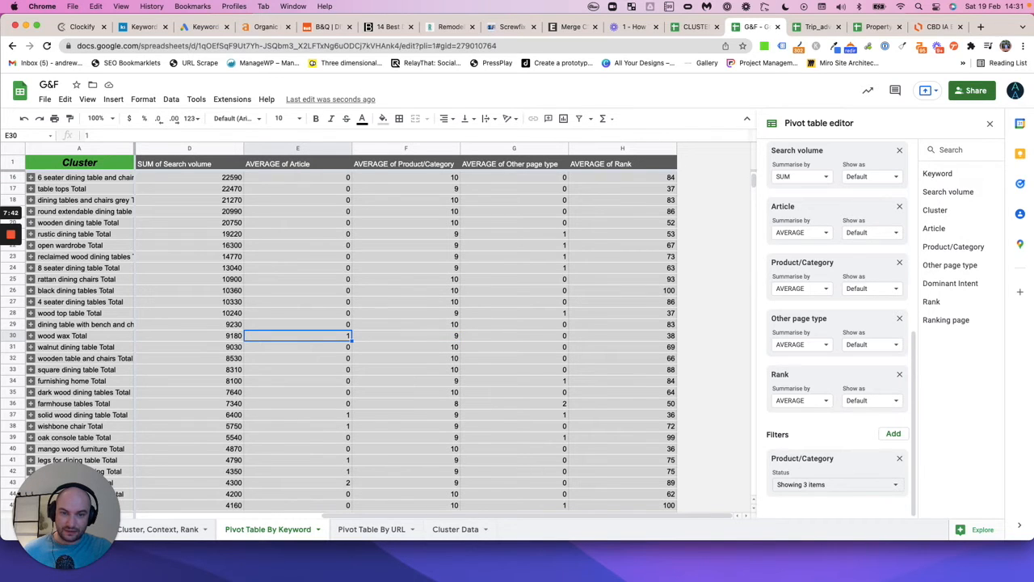
pyautogui.press('Left')
pyautogui.press('Left')
pyautogui.press('Left')
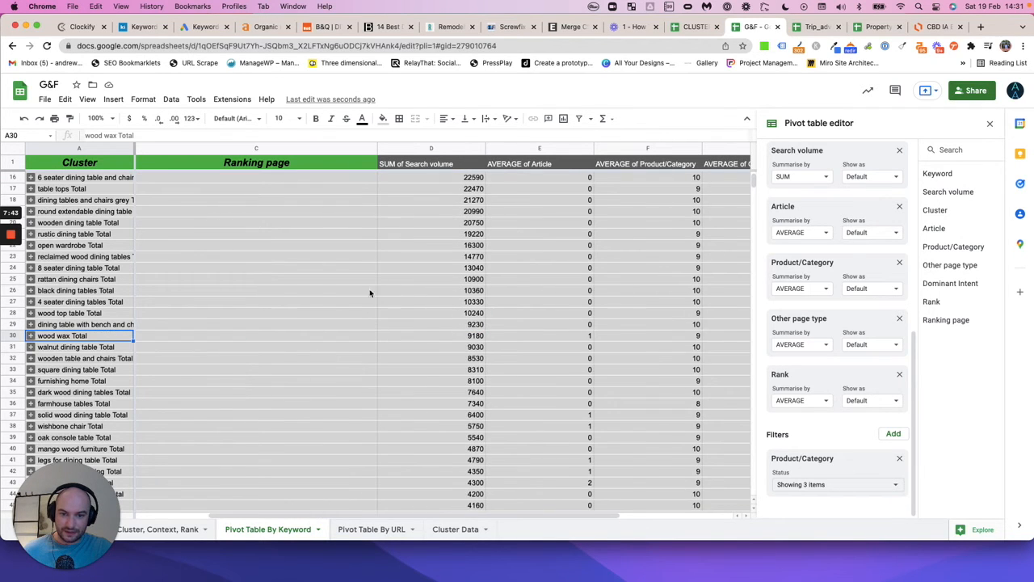
# Step: Expand the wood wax cluster again and widen the Ranking page column enough to read the full URLs
pyautogui.click(30, 336)
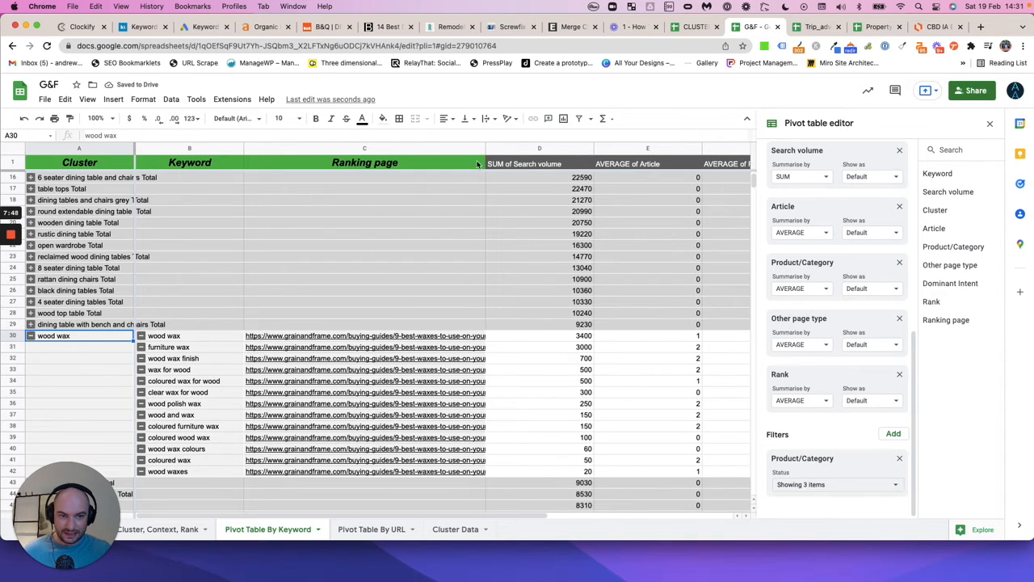
pyautogui.moveTo(485, 148); pyautogui.dragTo(590, 148)
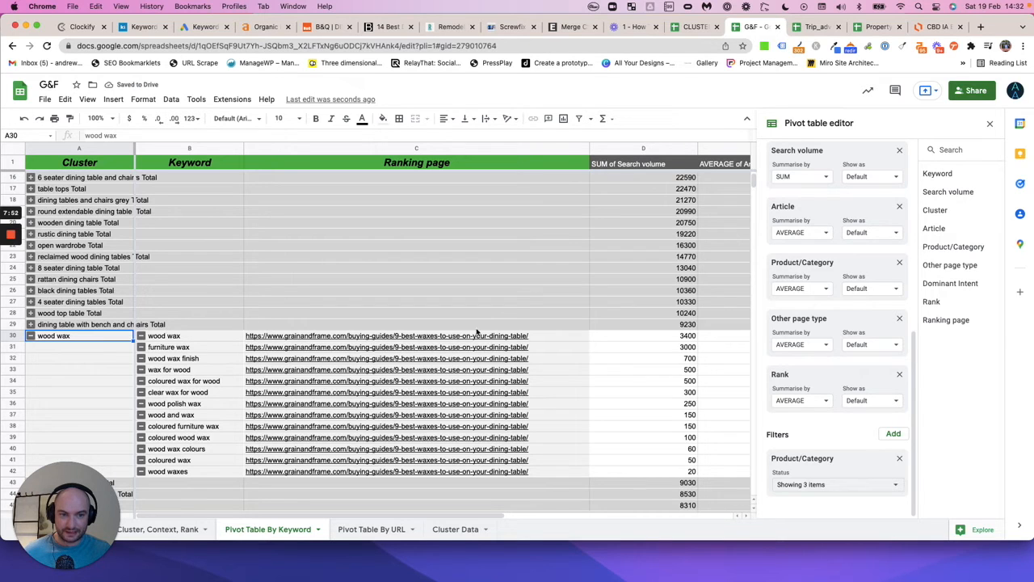
pyautogui.click(549, 339)
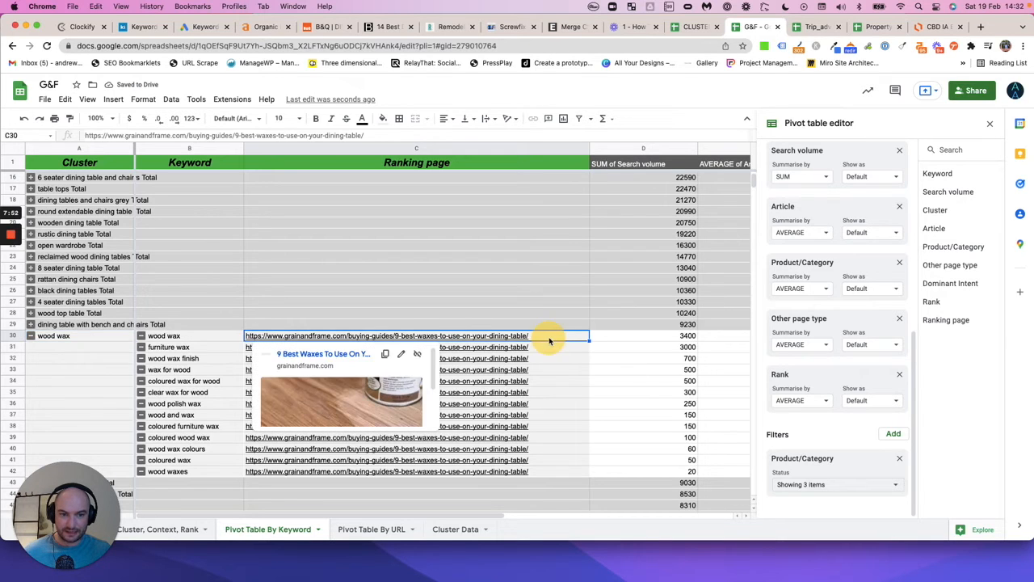
pyautogui.click(79, 387)
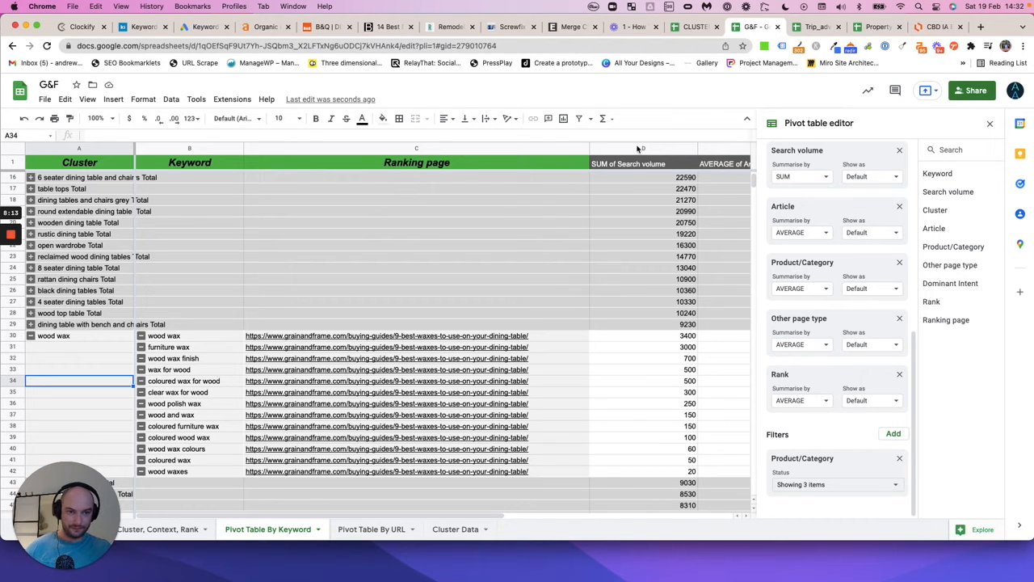
# Step: Glance at the CLUSTER EXAMPLE spreadsheet's keyword pivot table and return to the G&F spreadsheet
pyautogui.click(693, 27)
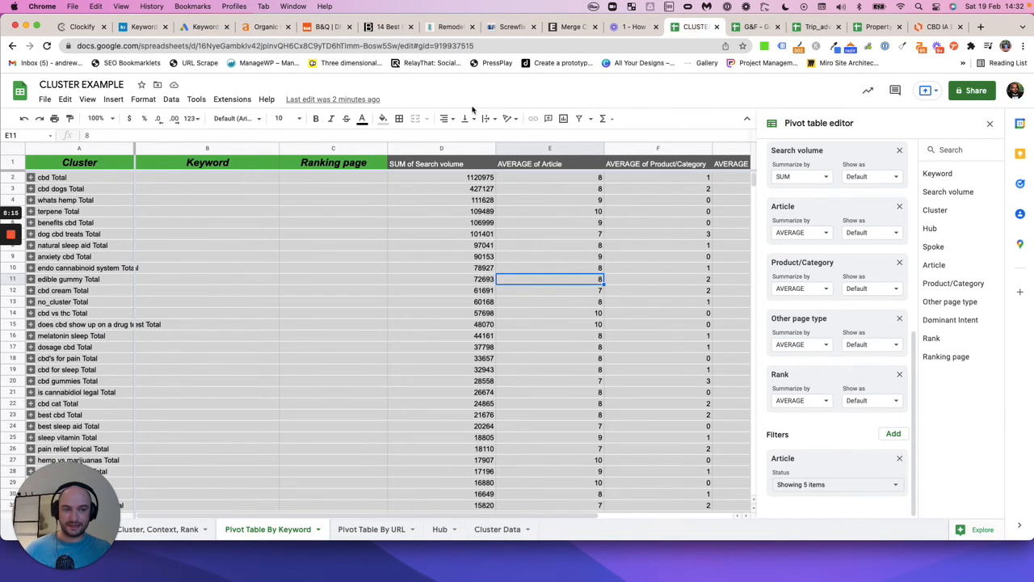
pyautogui.click(764, 26)
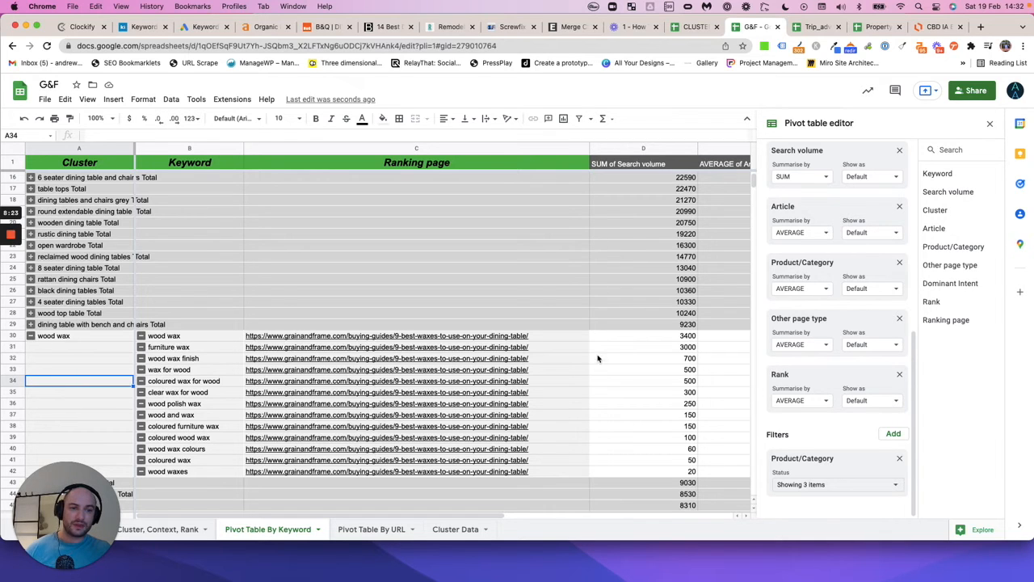
pyautogui.moveTo(488, 393)
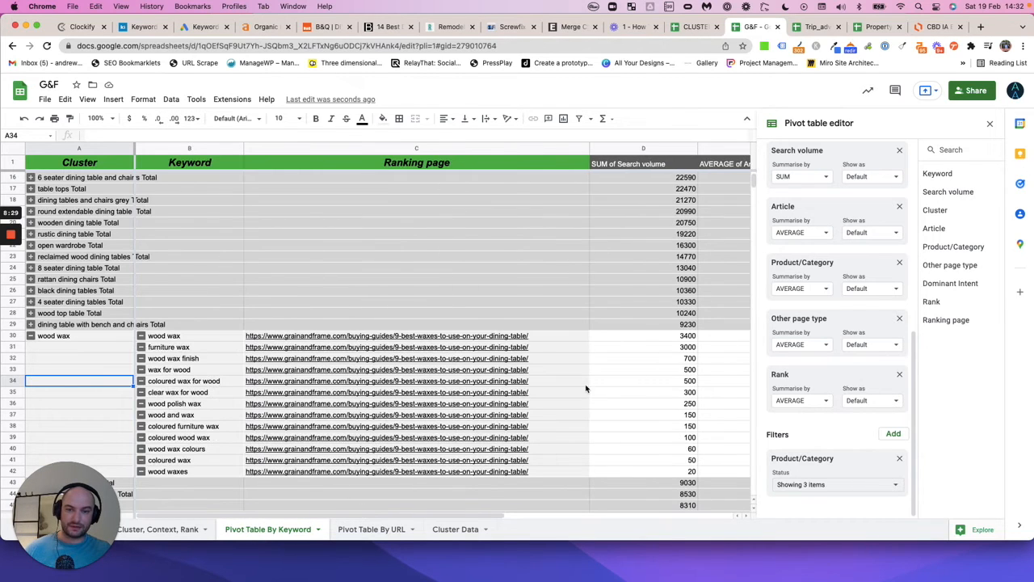
# Step: Collapse the wood wax cluster and view the page-type and rank averages of the highest-volume clusters
pyautogui.click(31, 337)
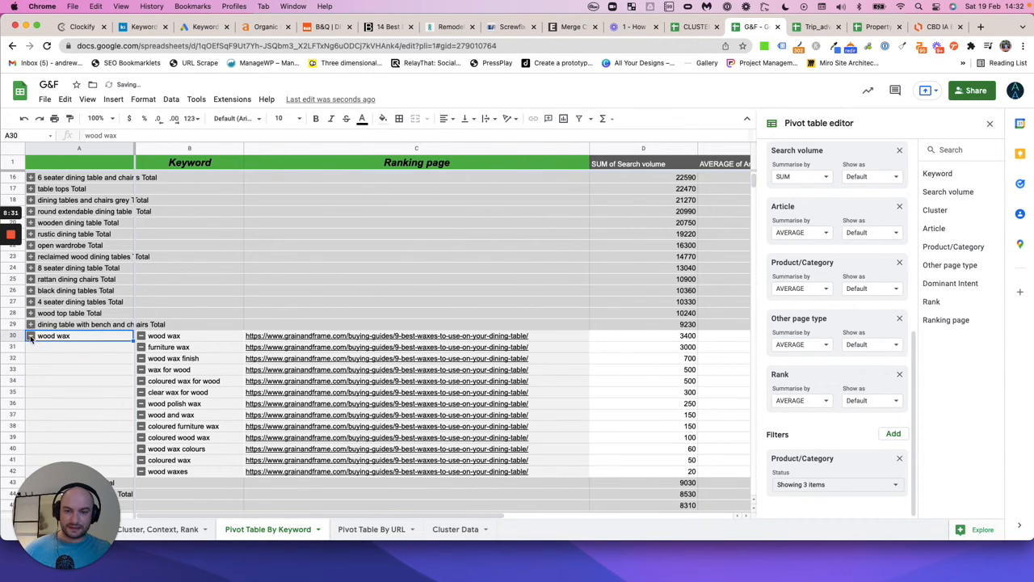
pyautogui.scroll(5, 58, 278)
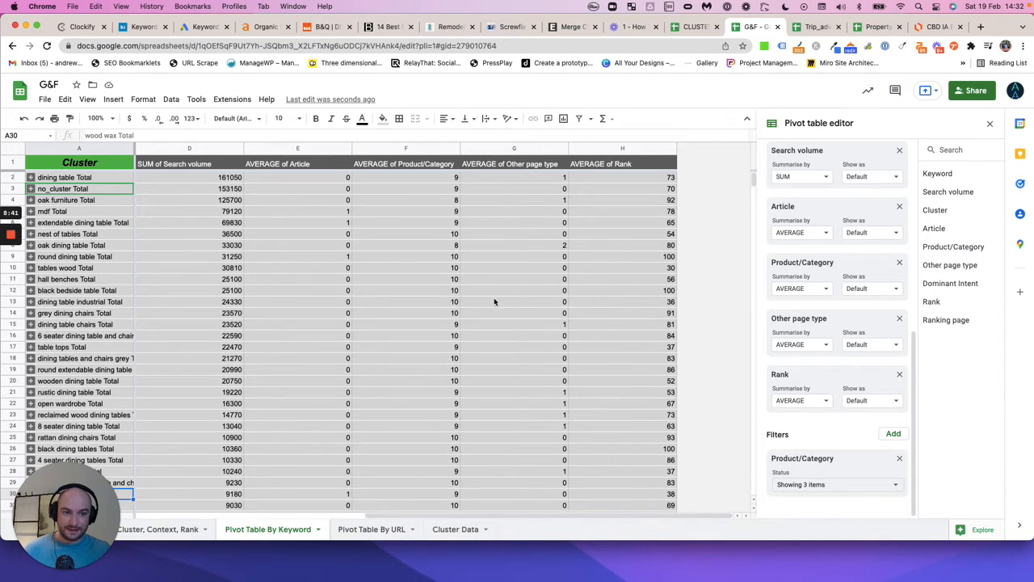
pyautogui.hscroll(5, 439, 301)
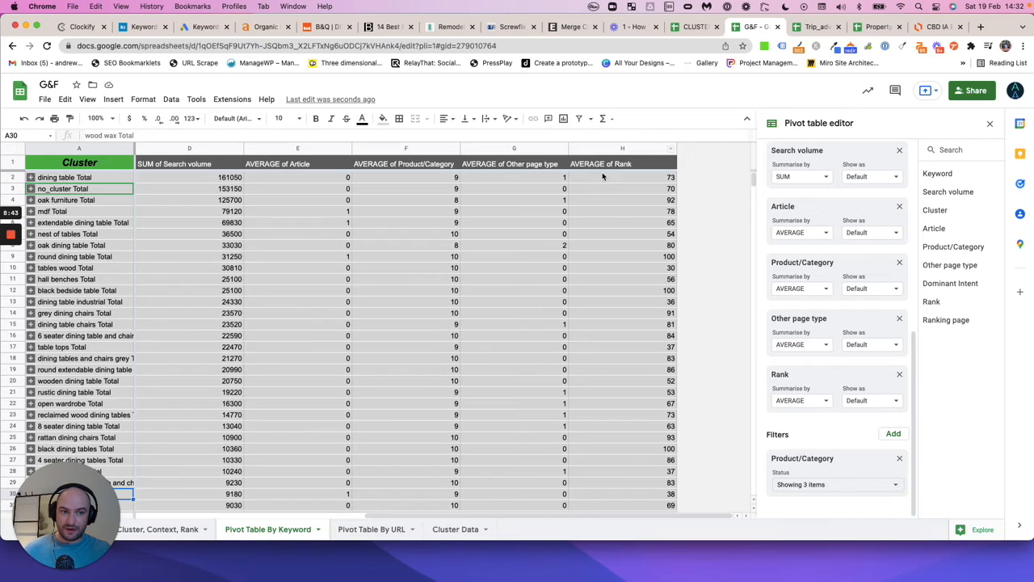
# Step: Review the round dining table total's row from its average rank back to its cluster name
pyautogui.click(642, 257)
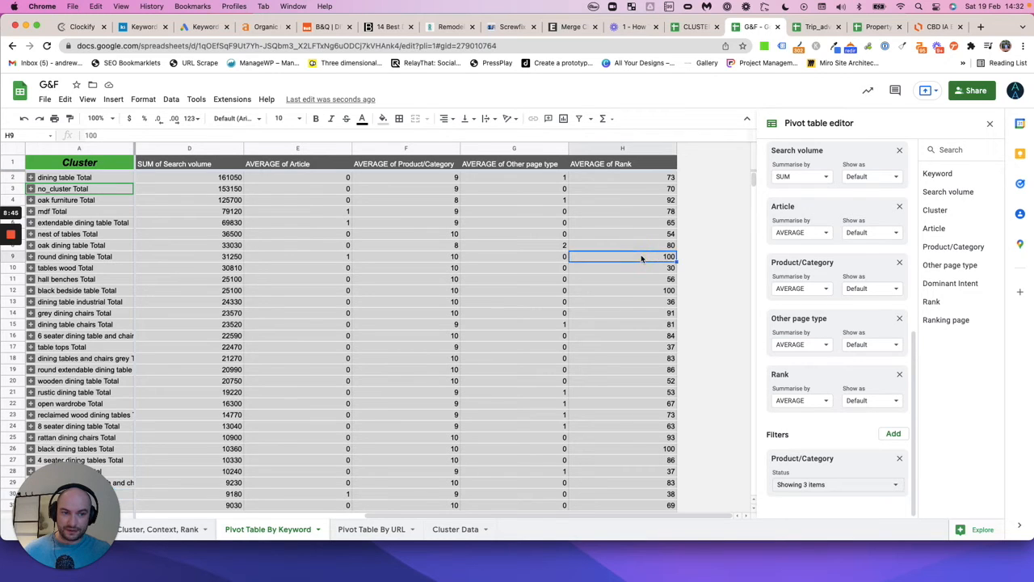
pyautogui.press('Left')
pyautogui.press('Left')
pyautogui.press('Left')
pyautogui.press('Left')
pyautogui.press('Left')
pyautogui.press('Left')
pyautogui.press('Left')
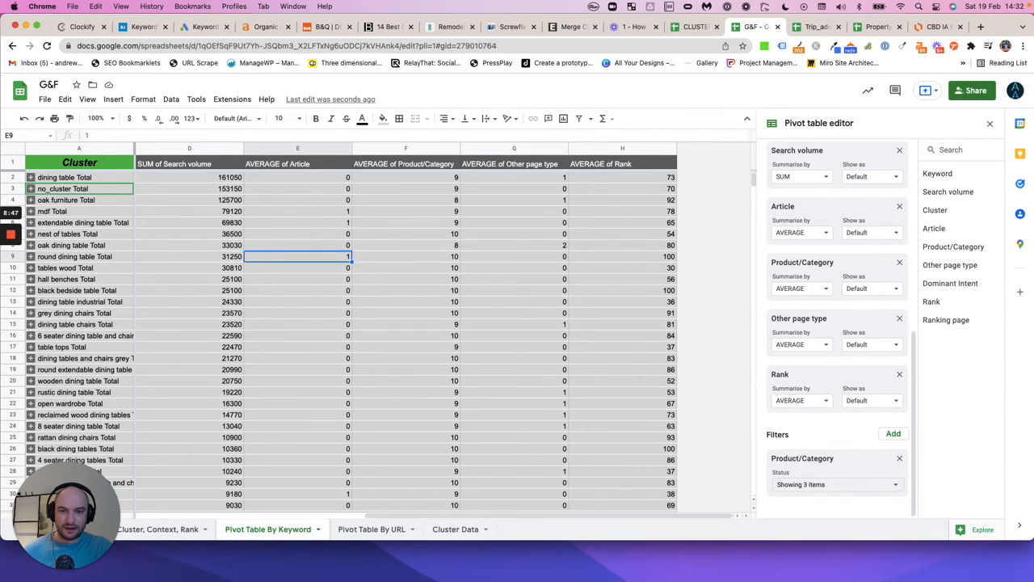
# Step: Expand the round dining table cluster and examine its keywords, averages and ranking page
pyautogui.click(31, 257)
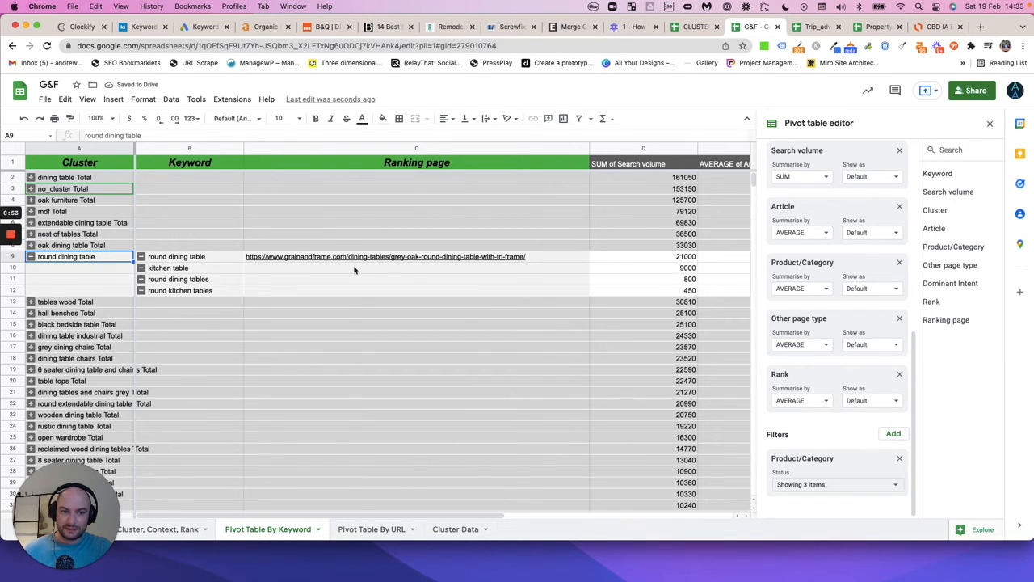
pyautogui.hscroll(5, 332, 270)
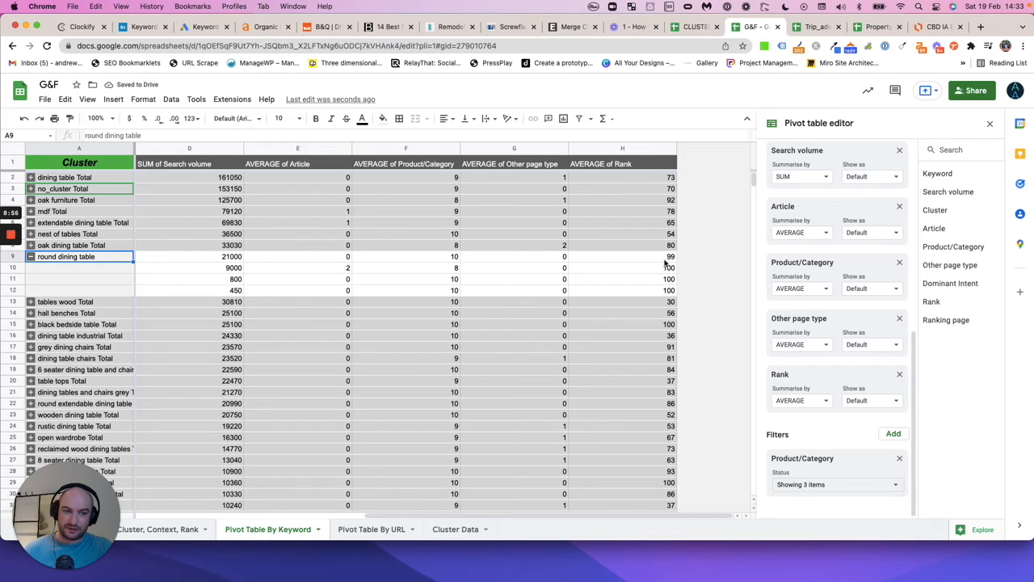
pyautogui.press('Right')
pyautogui.press('Right')
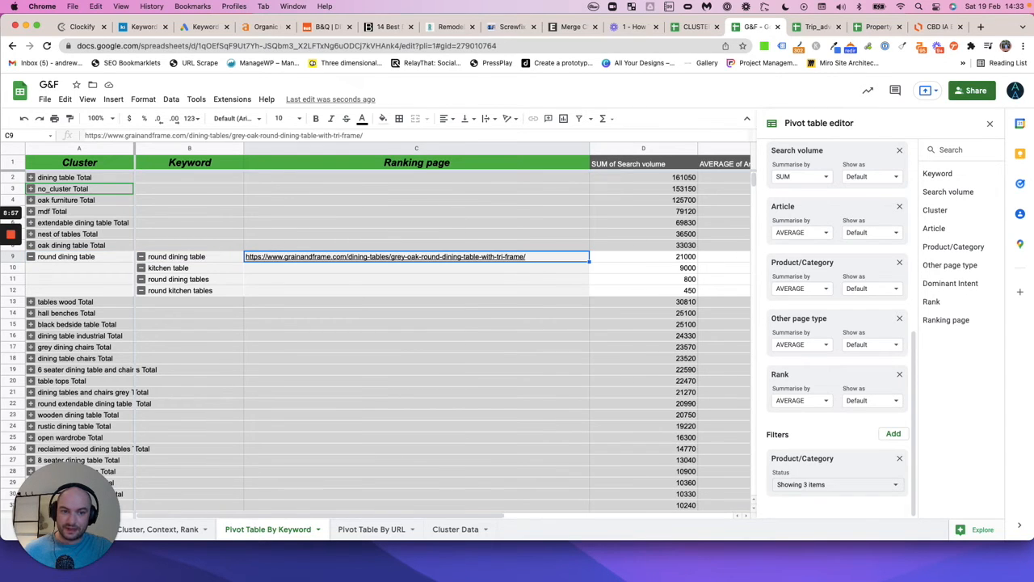
pyautogui.press('Left')
pyautogui.press('Left')
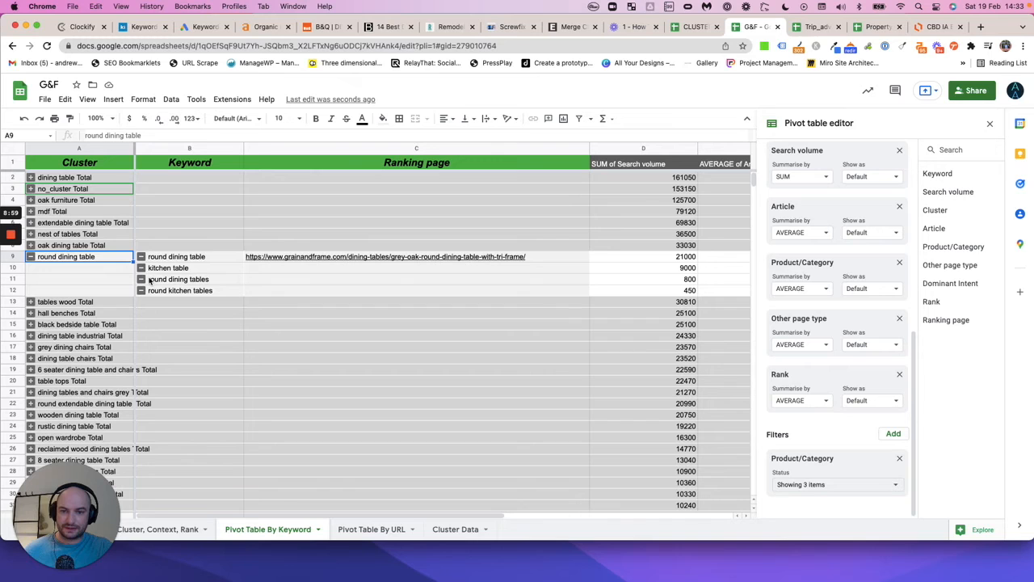
# Step: Check the average rank of each keyword in the round dining table cluster
pyautogui.moveTo(670, 257); pyautogui.dragTo(667, 295)
pyautogui.press('Right')
pyautogui.press('Right')
pyautogui.press('Right')
pyautogui.press('Right')
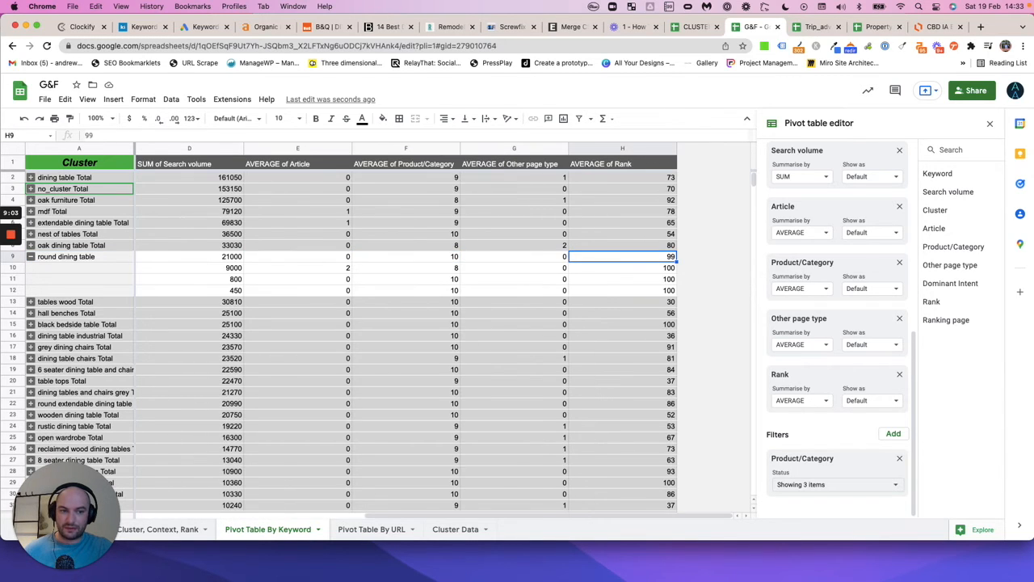
pyautogui.press('Down')
pyautogui.press('Down')
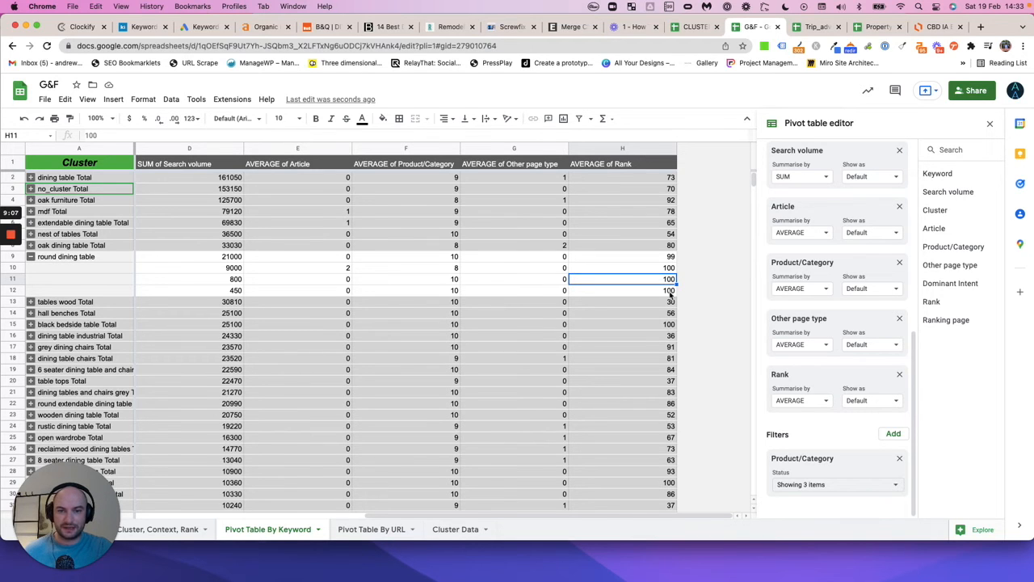
# Step: Collapse the round dining table cluster back to its total row
pyautogui.hscroll(-10, 690, 283)
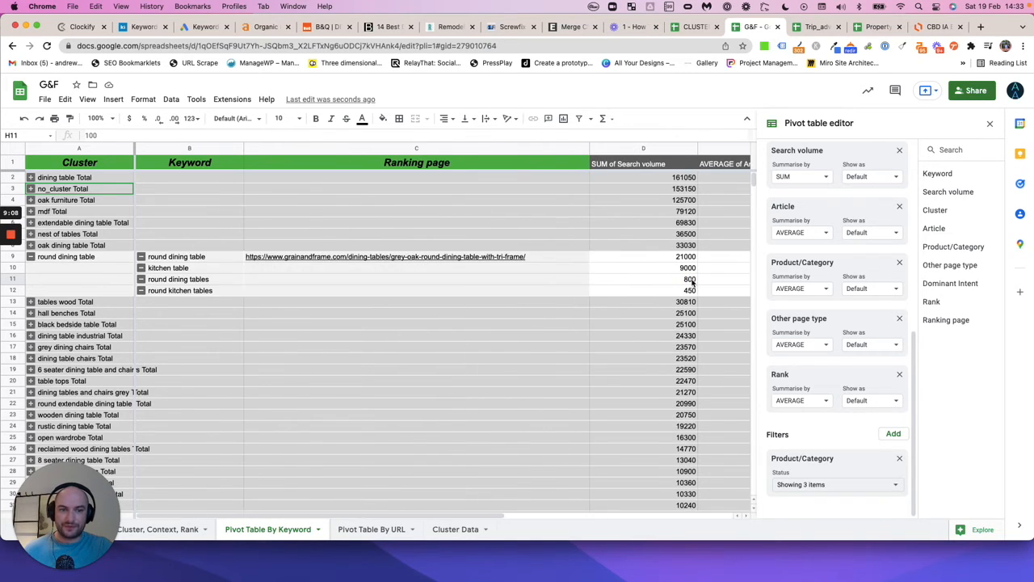
pyautogui.click(37, 258)
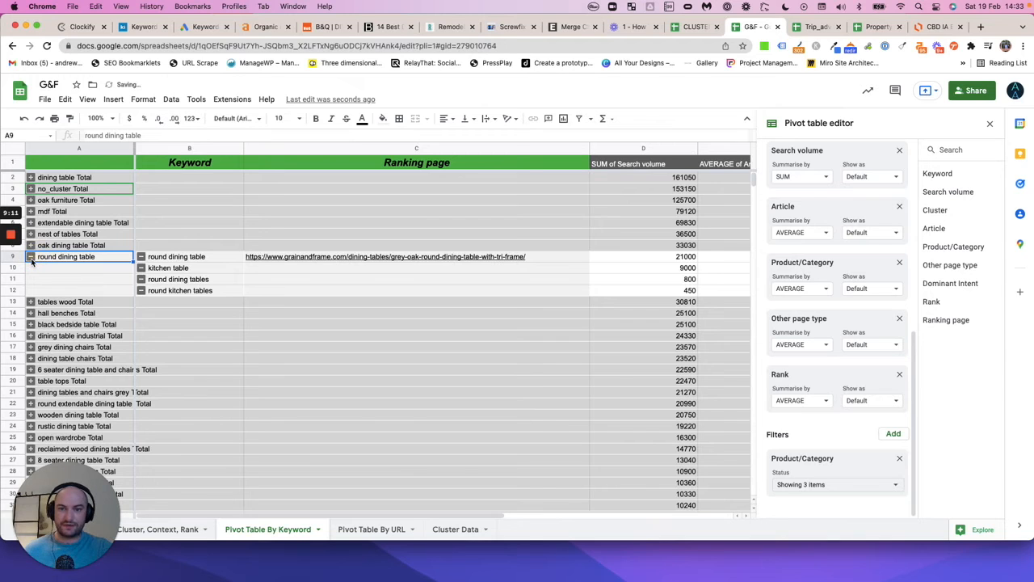
pyautogui.click(30, 257)
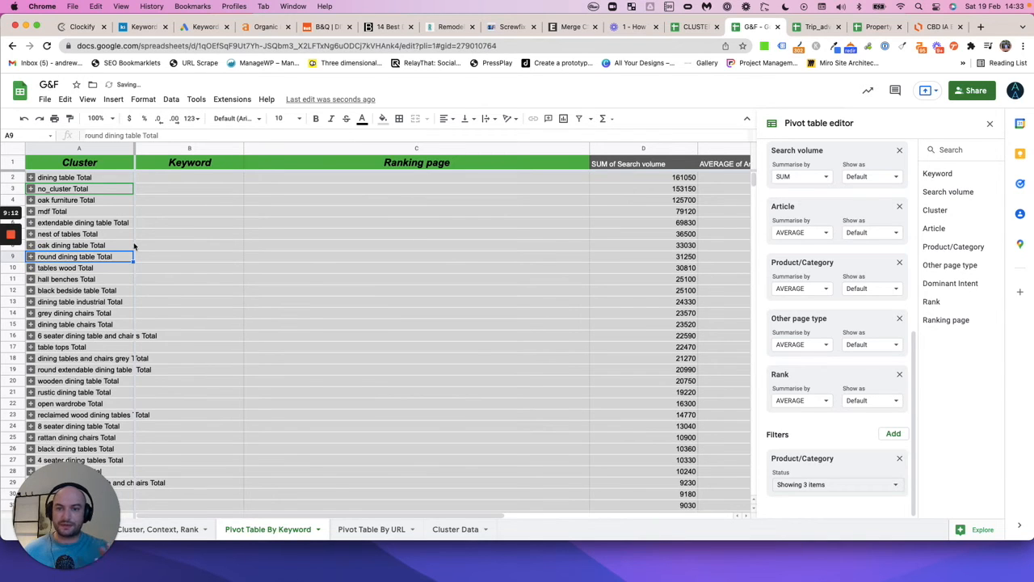
# Step: Replace the pivot table's Product/Category filter with an Article filter
pyautogui.click(900, 458)
pyautogui.click(893, 479)
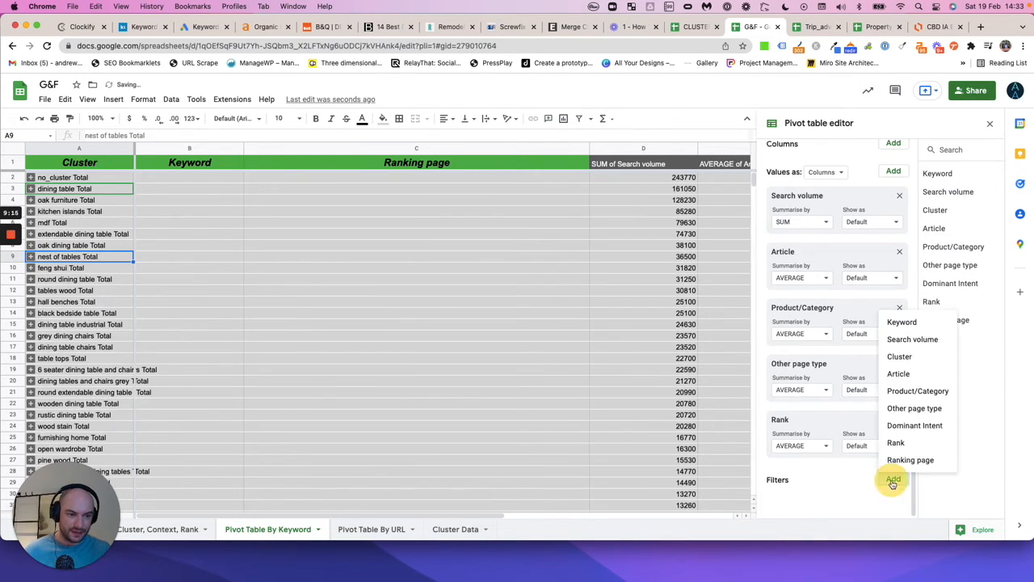
pyautogui.click(898, 373)
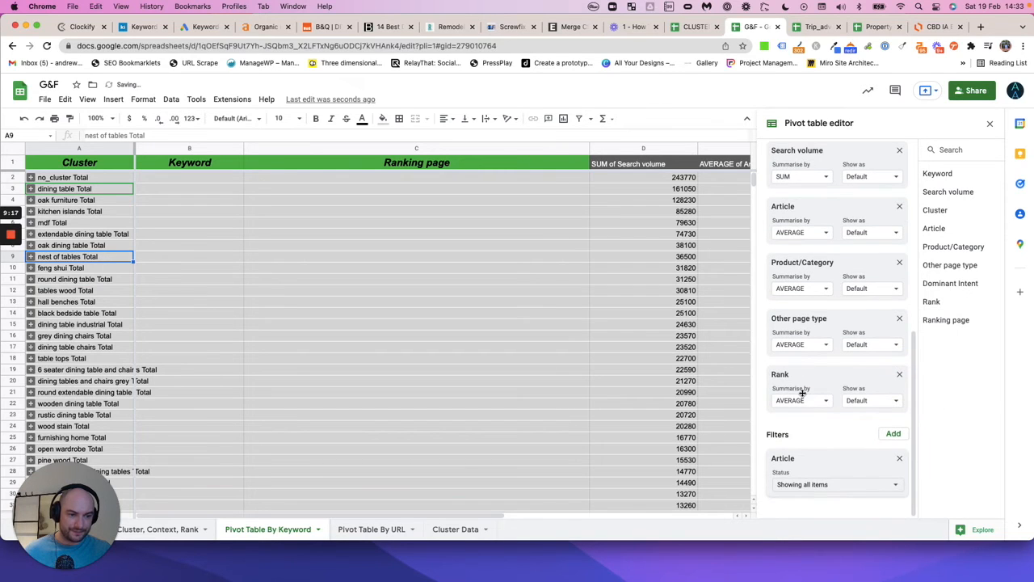
# Step: Limit the Article filter to the values 7, 8, 9 and 10
pyautogui.click(857, 487)
pyautogui.click(825, 388)
pyautogui.scroll(-3, 843, 464)
pyautogui.click(841, 485)
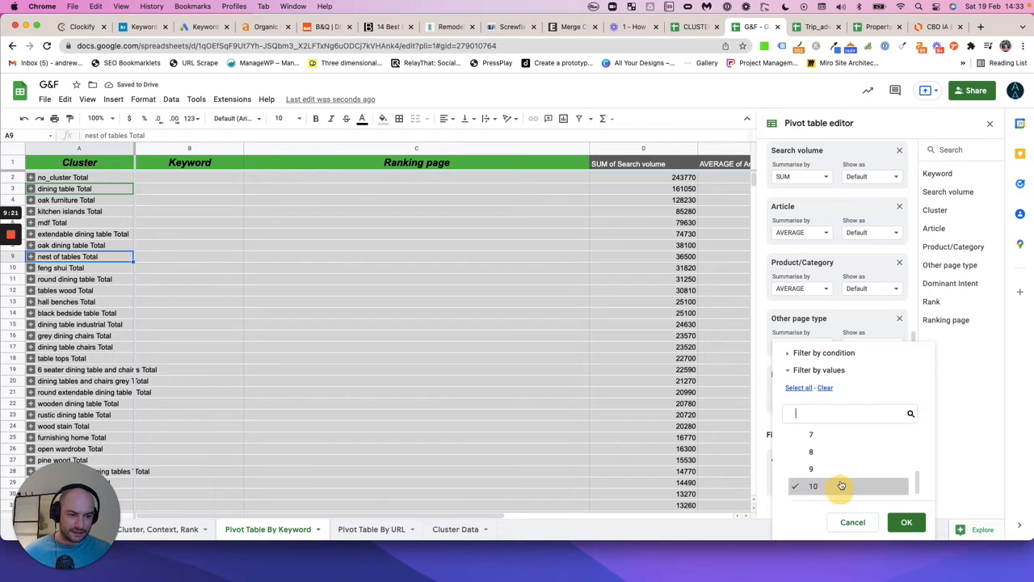
pyautogui.click(838, 469)
pyautogui.click(838, 451)
pyautogui.click(835, 436)
pyautogui.click(907, 522)
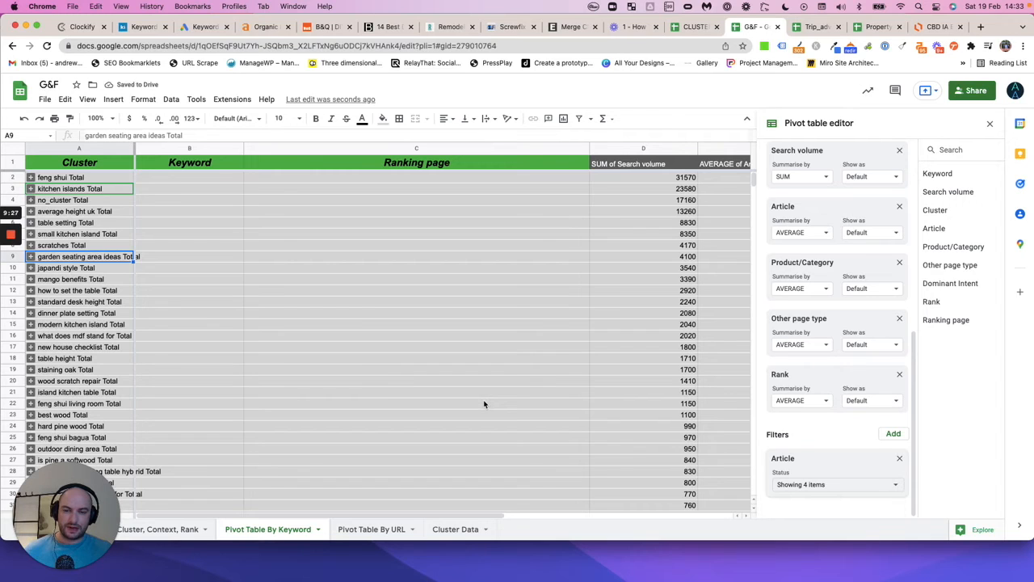
# Step: Review the article clusters' averages, tracing the scratches total from its average rank back to its cluster name
pyautogui.hscroll(5, 483, 399)
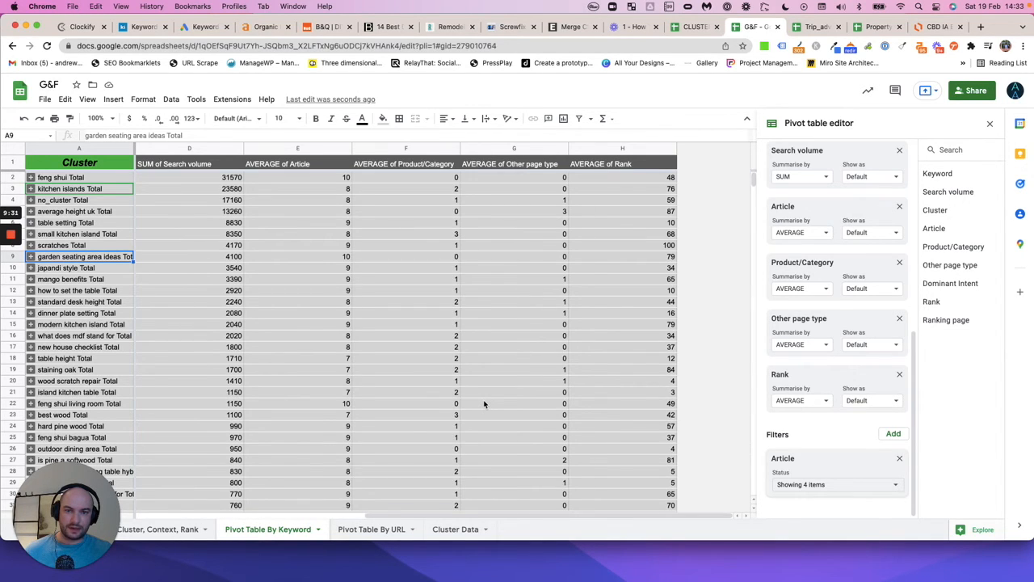
pyautogui.click(636, 247)
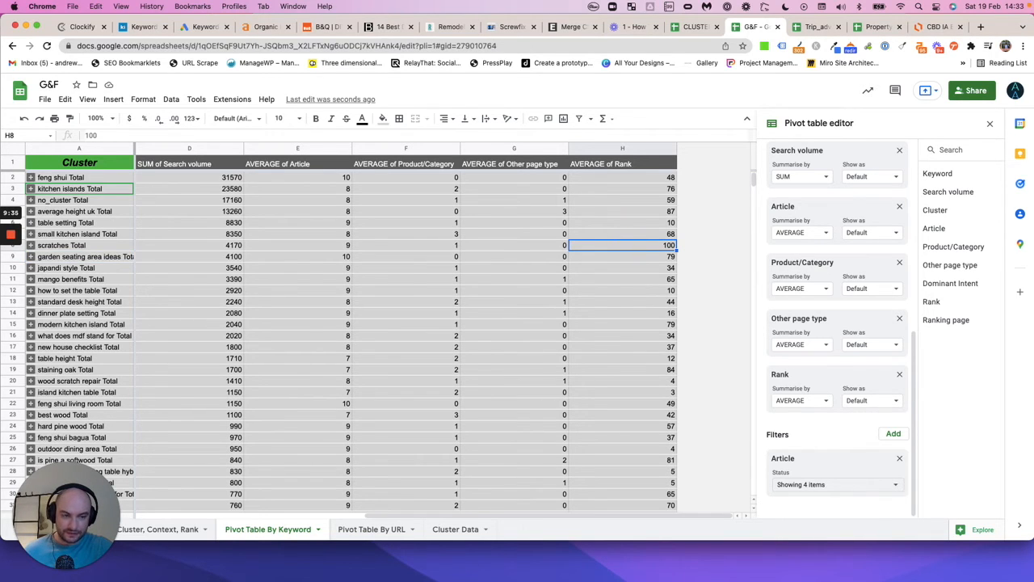
pyautogui.press('Left')
pyautogui.press('Left')
pyautogui.press('Left')
pyautogui.press('Left')
pyautogui.press('Left')
pyautogui.press('Left')
pyautogui.press('Left')
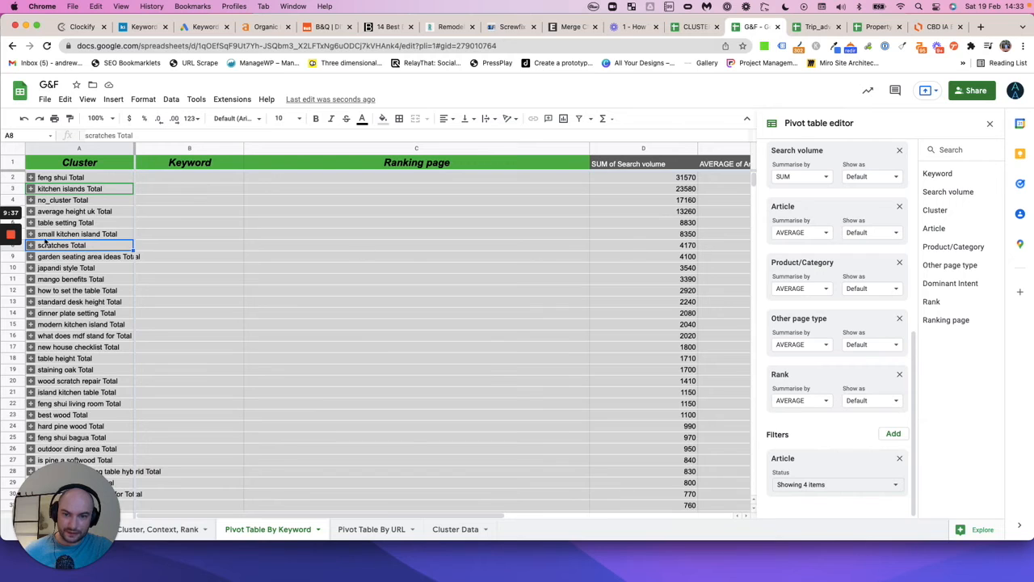
# Step: Briefly expand and collapse the scratches cluster, and check its total row's average Product/Category value
pyautogui.click(29, 246)
pyautogui.click(29, 246)
pyautogui.click(394, 250)
pyautogui.press('Right')
pyautogui.press('Right')
pyautogui.press('Right')
pyautogui.press('Right')
pyautogui.press('Right')
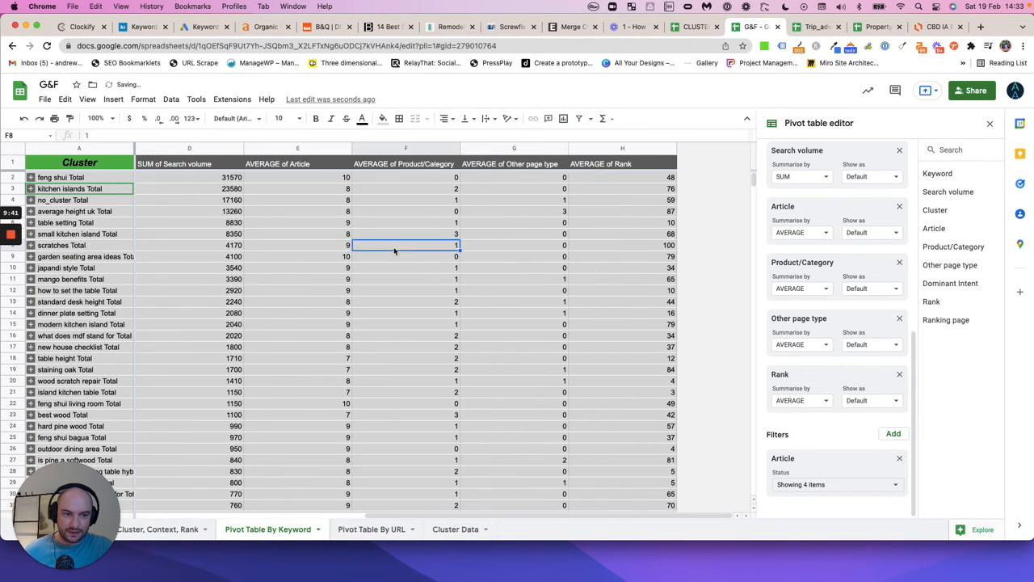
# Step: Trace the kitchen islands total from its averages back to its cluster name, and briefly expand its keywords
pyautogui.press('Up')
pyautogui.press('Up')
pyautogui.press('Up')
pyautogui.press('Up')
pyautogui.press('Up')
pyautogui.press('Left')
pyautogui.press('Left')
pyautogui.press('Left')
pyautogui.press('Left')
pyautogui.press('Left')
pyautogui.press('Left')
pyautogui.press('Left')
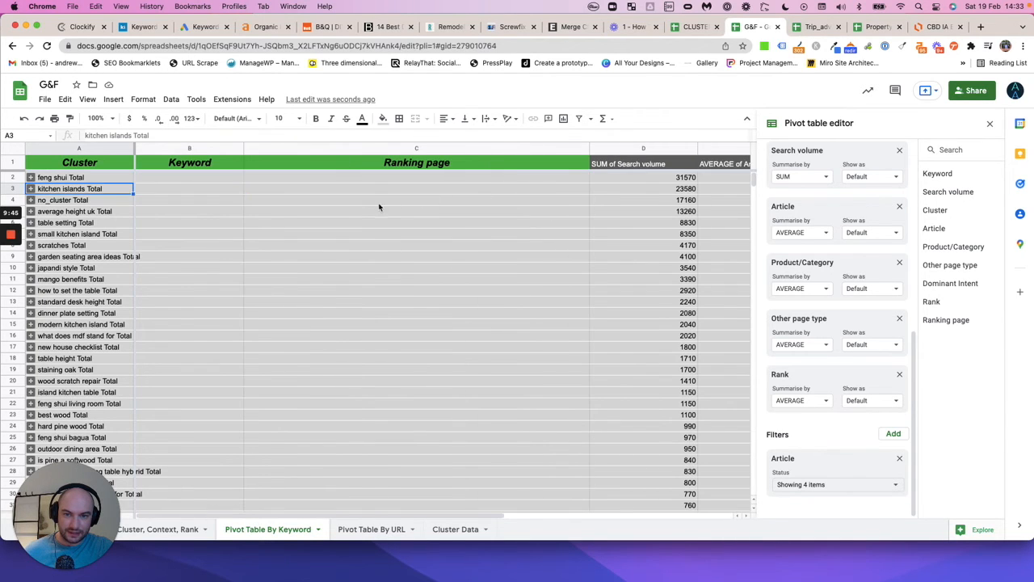
pyautogui.click(30, 189)
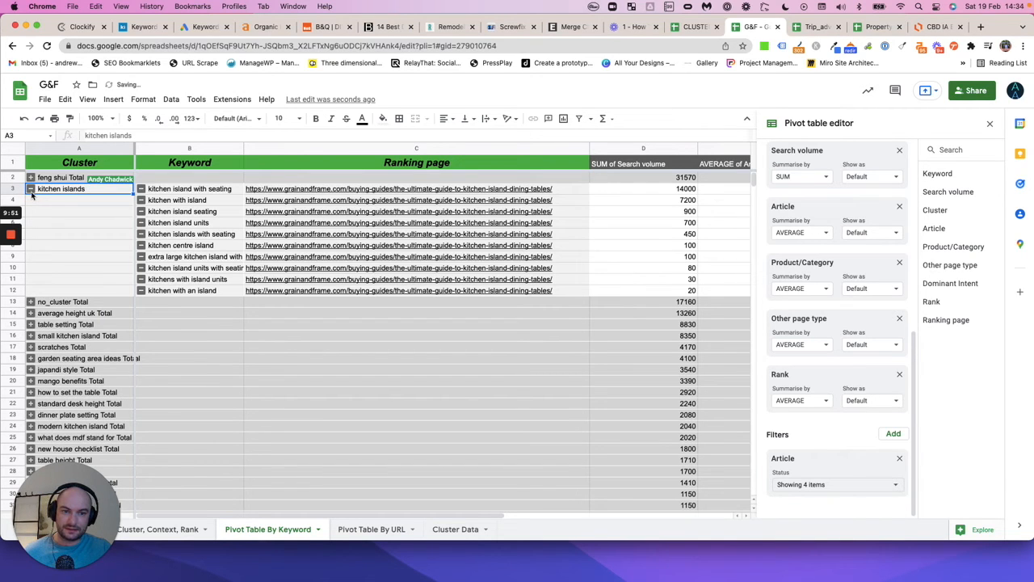
pyautogui.click(30, 189)
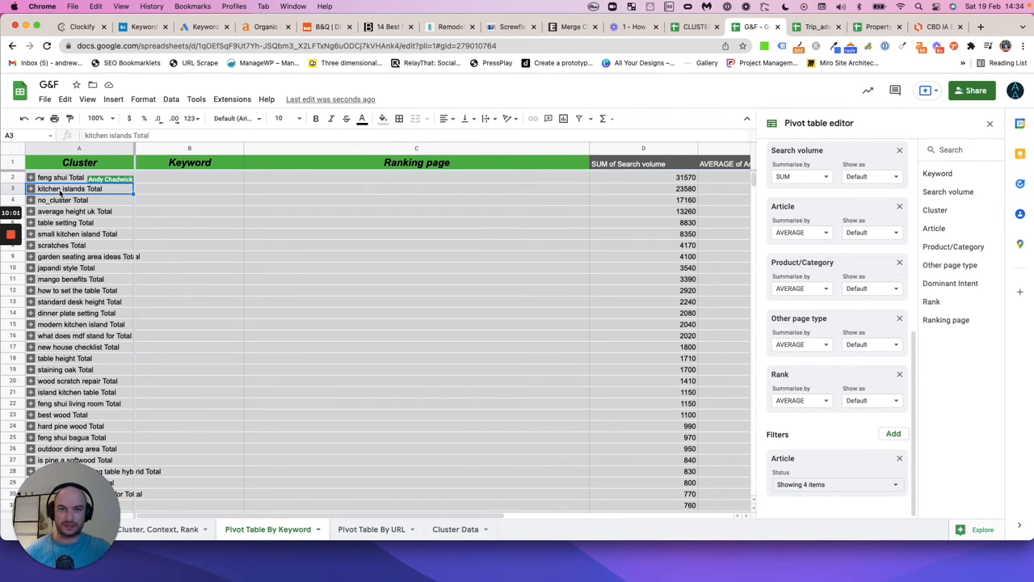
# Step: Check the kitchen islands total's average Article value and return to its cluster name
pyautogui.press('Right')
pyautogui.press('Right')
pyautogui.press('Right')
pyautogui.press('Right')
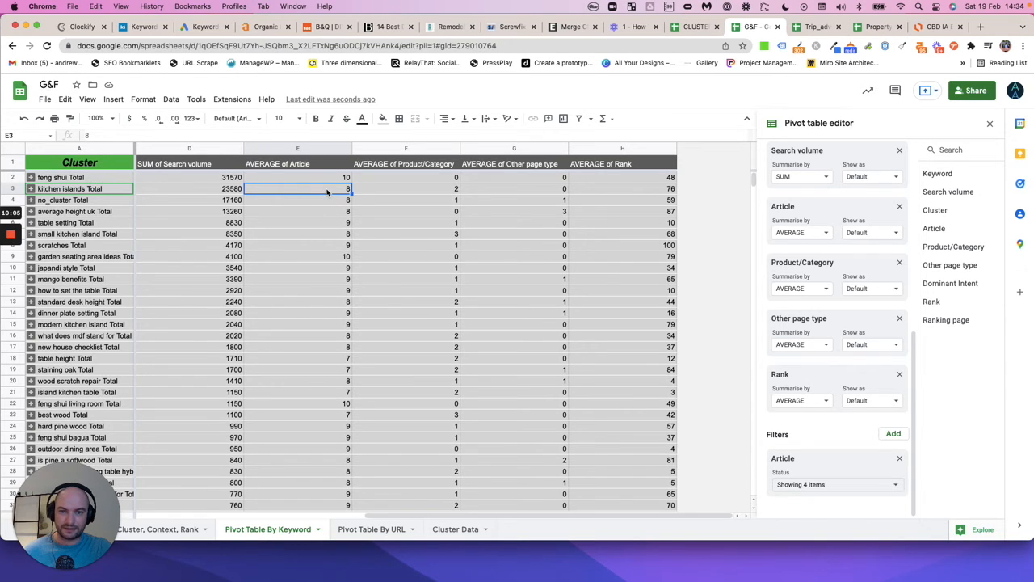
pyautogui.press('Left')
pyautogui.press('Left')
pyautogui.press('Left')
pyautogui.press('Left')
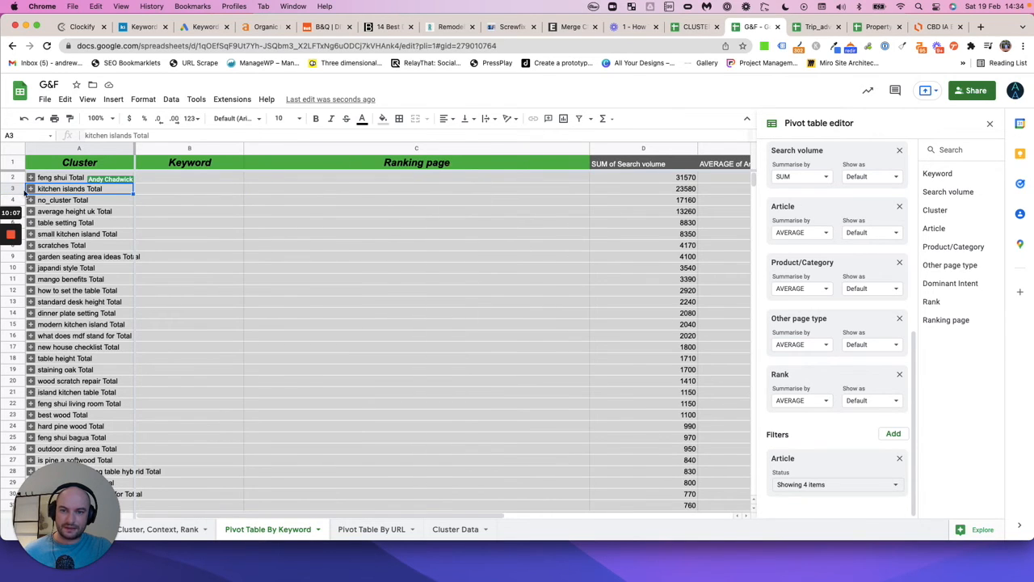
# Step: Expand the kitchen islands cluster and examine its keywords and the page ranking for "kitchen island with seating"
pyautogui.click(29, 188)
pyautogui.moveTo(170, 192); pyautogui.dragTo(172, 242)
pyautogui.moveTo(177, 281); pyautogui.dragTo(173, 203)
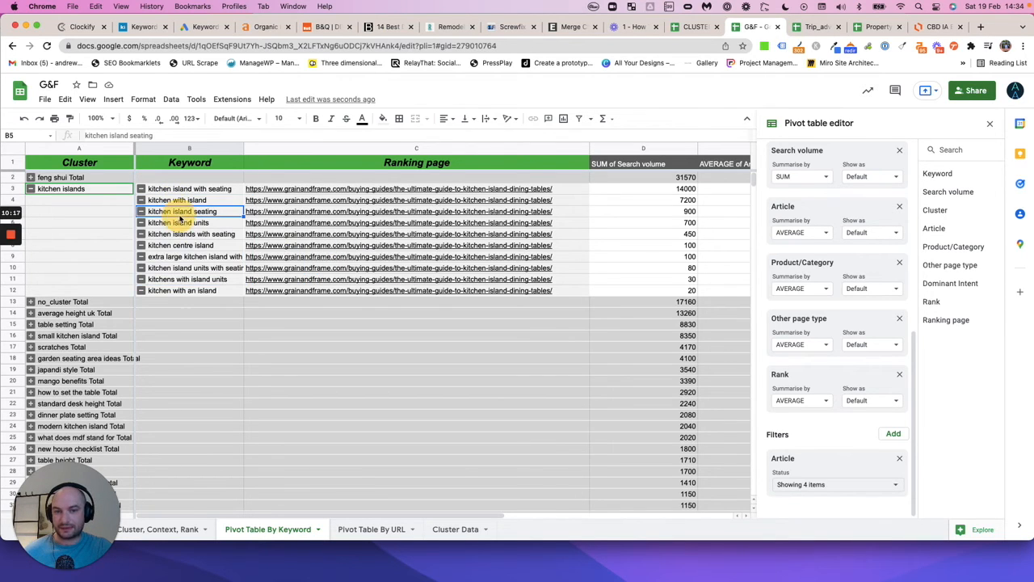
pyautogui.click(385, 190)
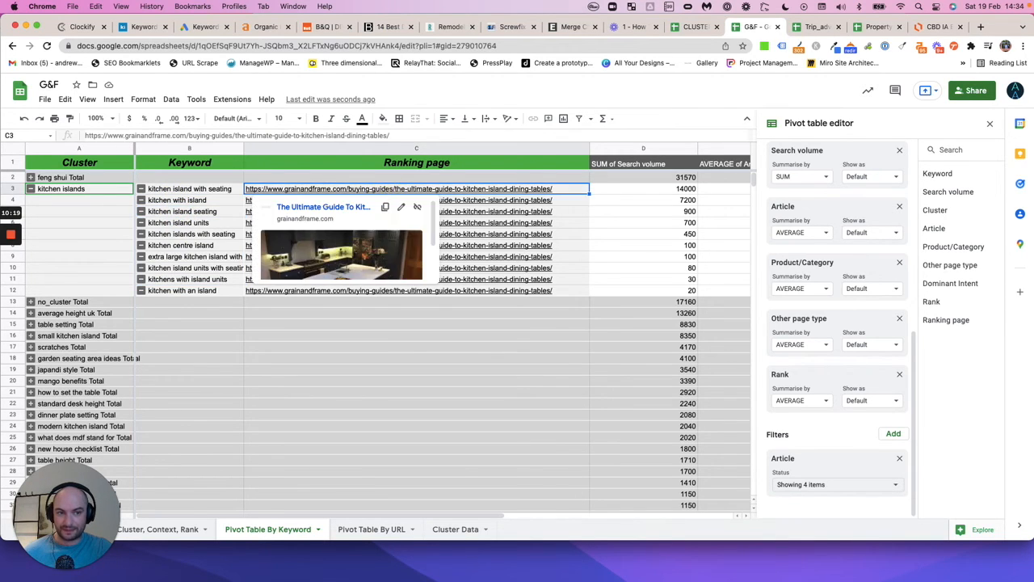
# Step: Read across the averages for "kitchen island with seating" and return to the kitchen islands cluster name
pyautogui.press('Right')
pyautogui.press('Right')
pyautogui.press('Right')
pyautogui.press('Right')
pyautogui.press('Left')
pyautogui.press('Left')
pyautogui.press('Left')
pyautogui.press('Left')
pyautogui.press('Left')
pyautogui.press('Left')
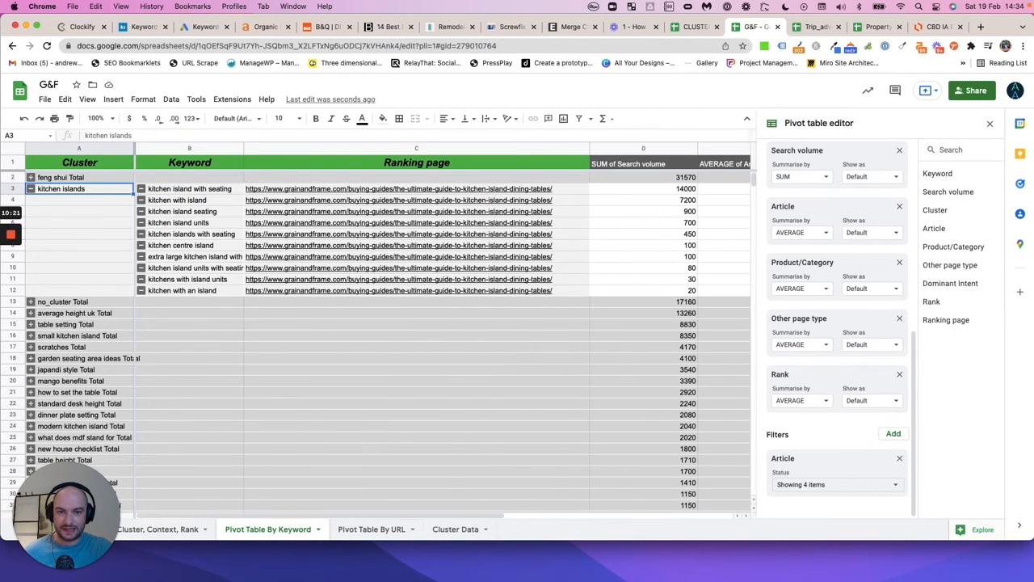
# Step: Search Google for "kitchen island dining table" in a new browser tab
pyautogui.click(980, 28)
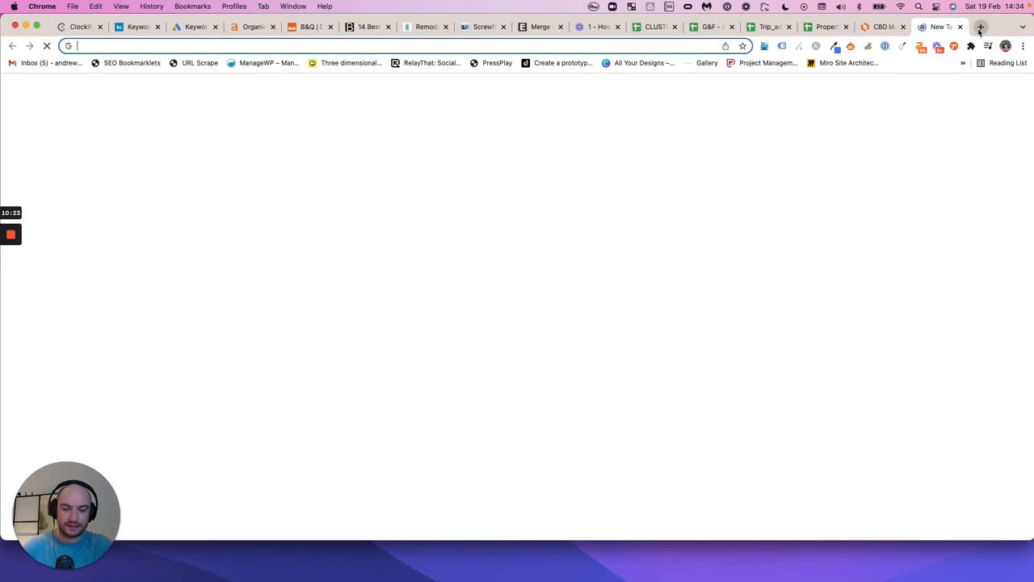
pyautogui.write('kirchen isl')
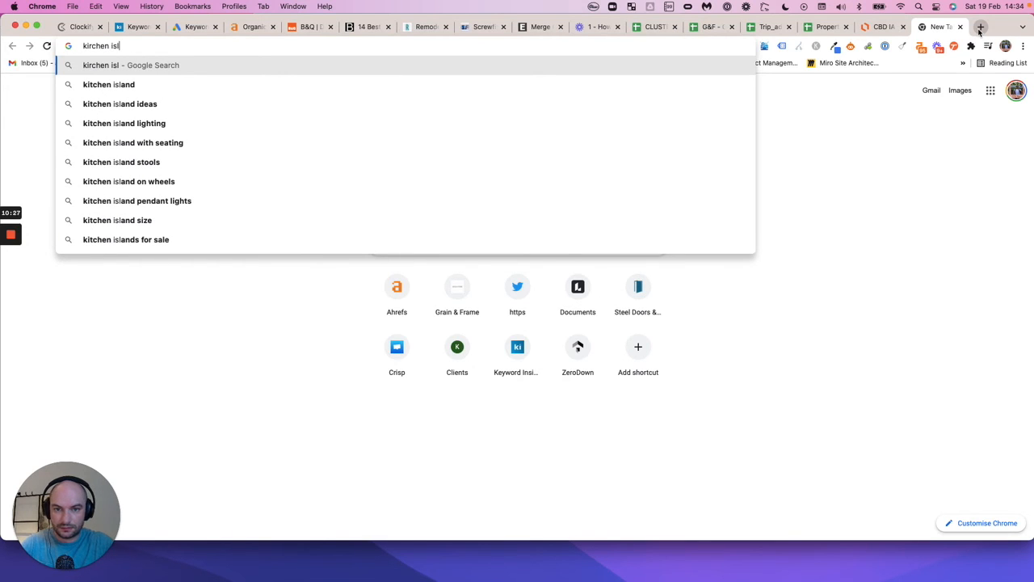
pyautogui.write('and di')
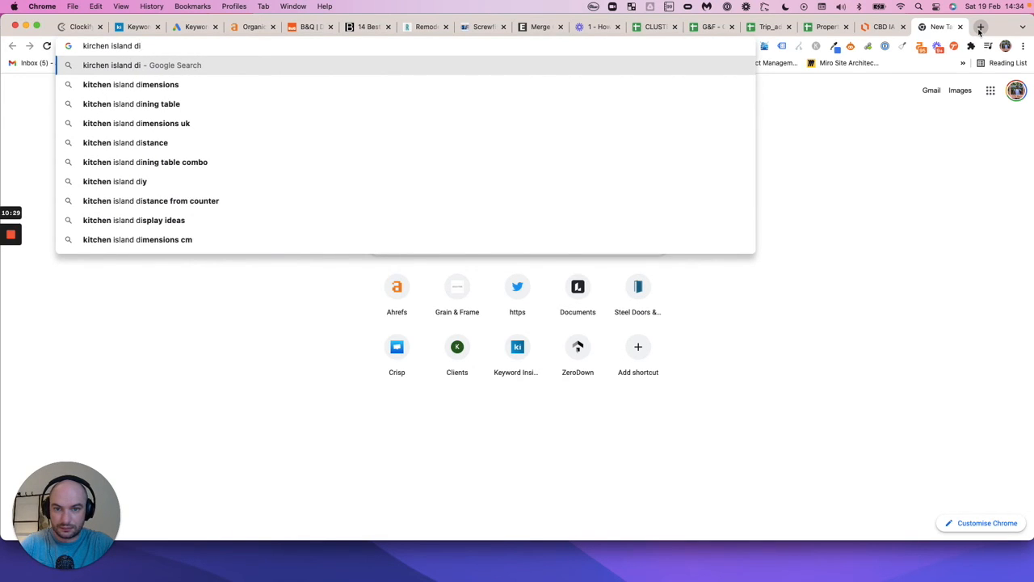
pyautogui.press('Down')
pyautogui.press('Down')
pyautogui.press('Return')
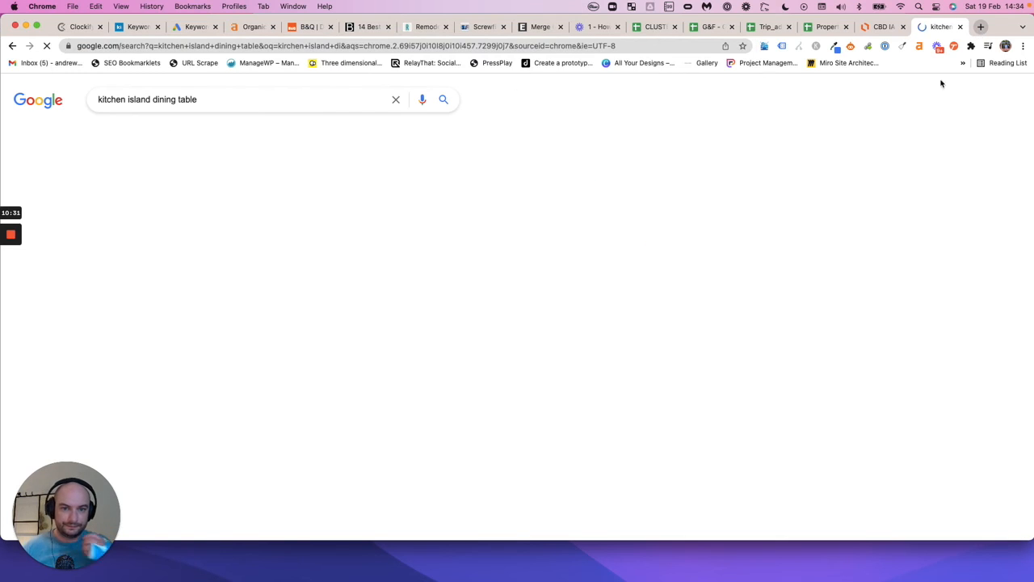
# Step: Open the Grain & Frame result "The Ultimate Guide To Kitchen Island Dining Tables" and switch back to the G&F spreadsheet
pyautogui.scroll(-10, 701, 261)
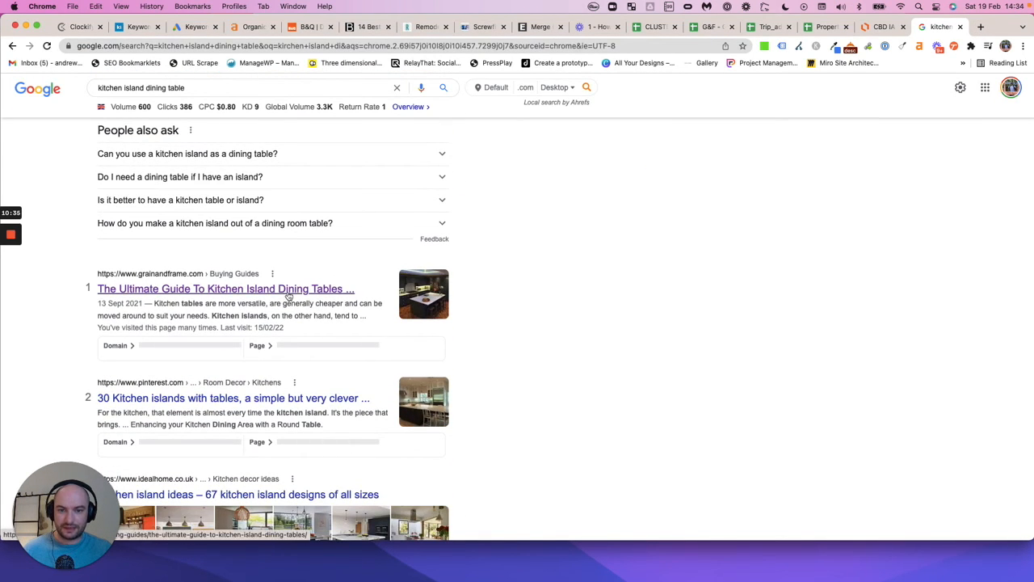
pyautogui.click(288, 292)
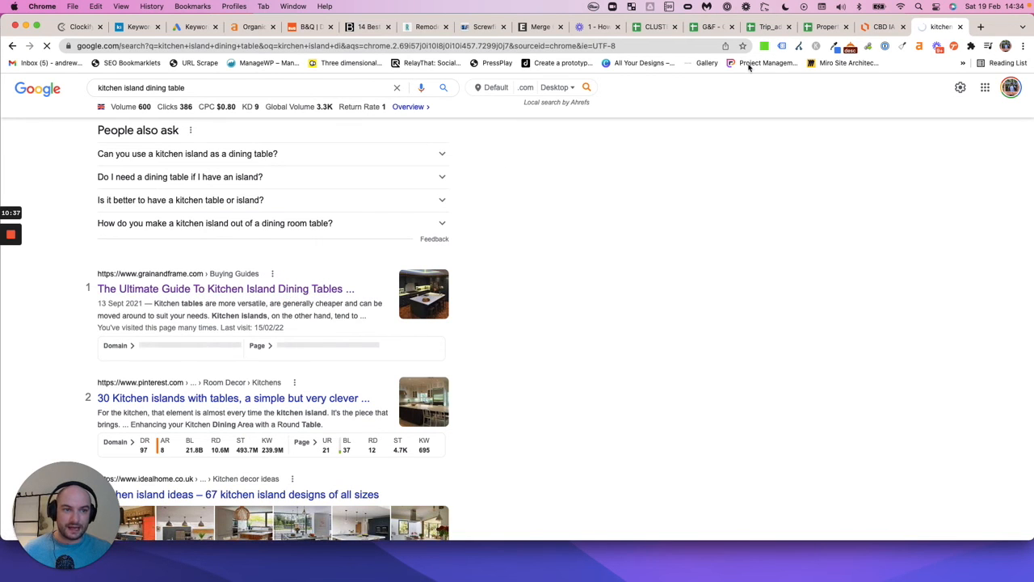
pyautogui.click(654, 27)
pyautogui.click(710, 26)
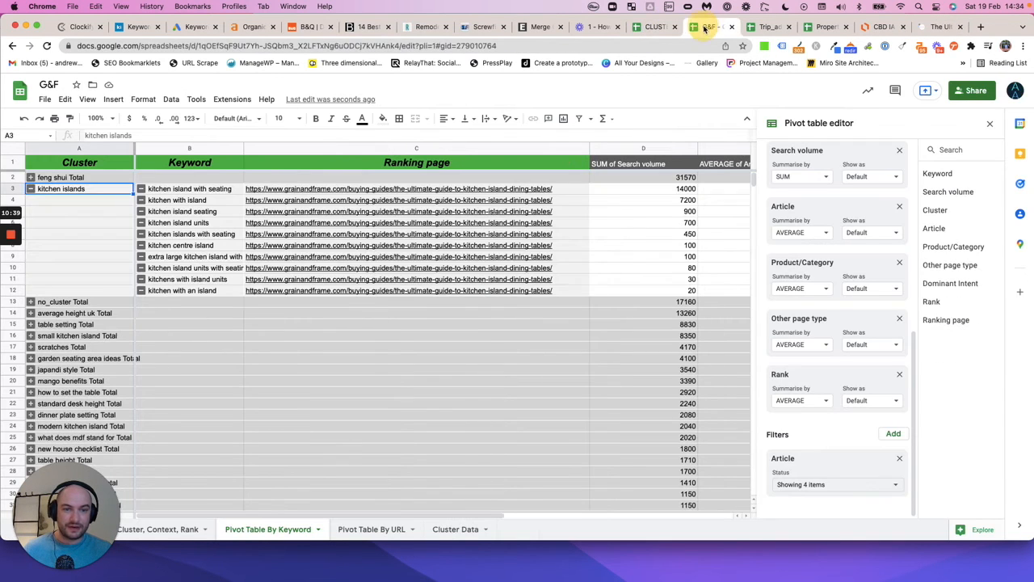
# Step: Examine the kitchen islands cluster's keywords against their ranking page, search volumes, page type averages and average ranks
pyautogui.hscroll(5, 345, 227)
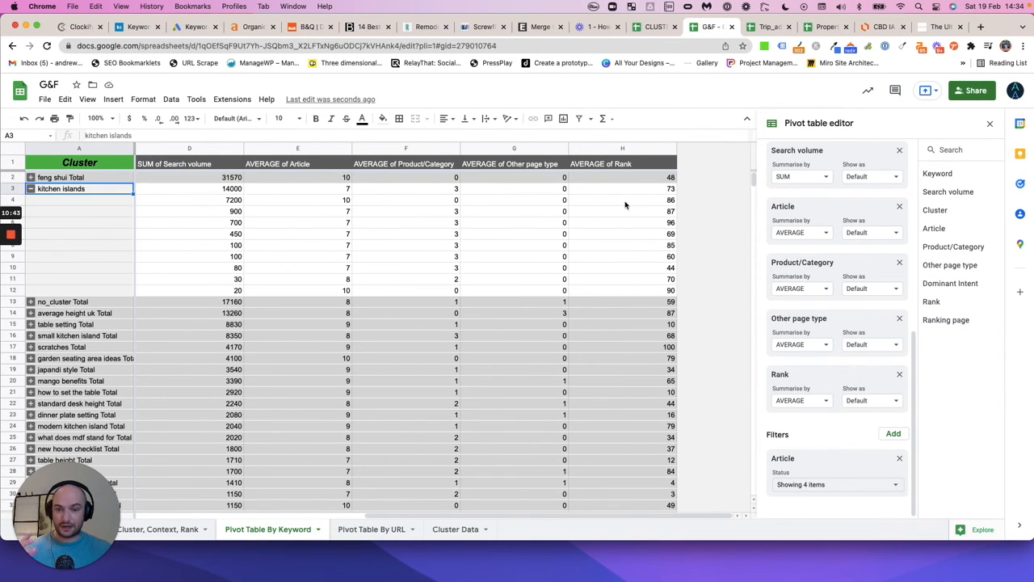
pyautogui.hscroll(-5, 625, 204)
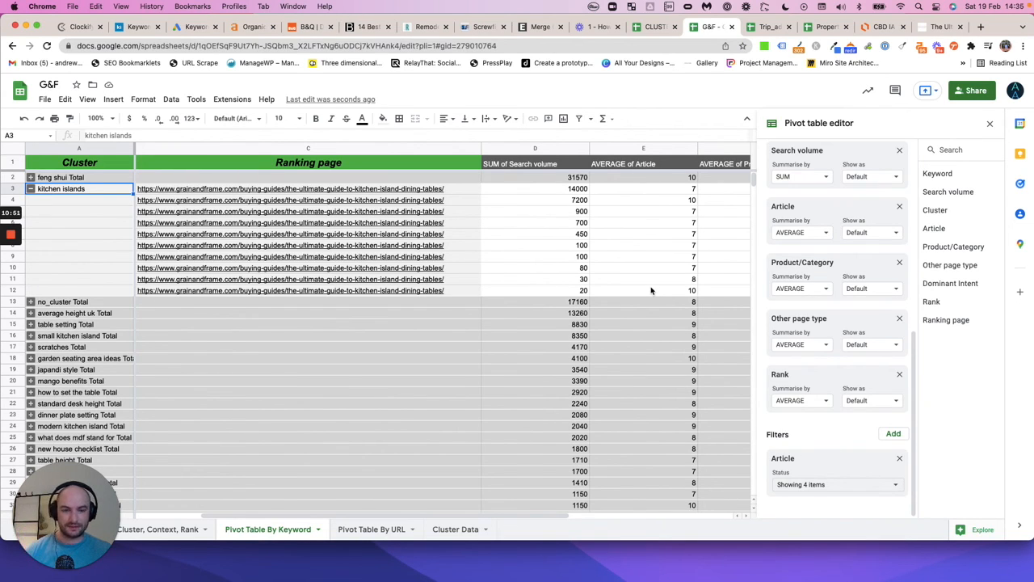
pyautogui.hscroll(-2, 316, 226)
pyautogui.moveTo(190, 189); pyautogui.dragTo(192, 291)
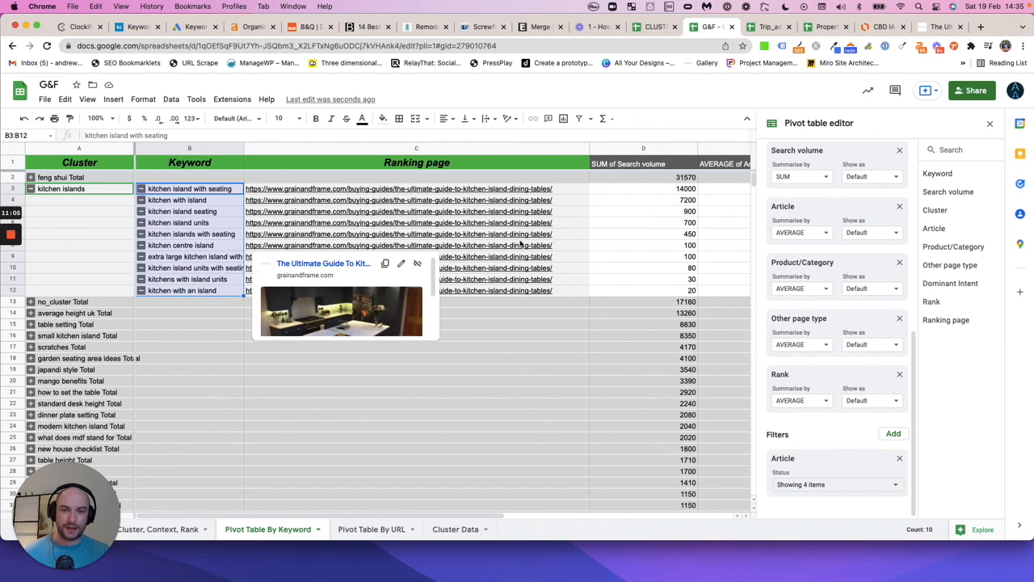
pyautogui.hscroll(5, 561, 196)
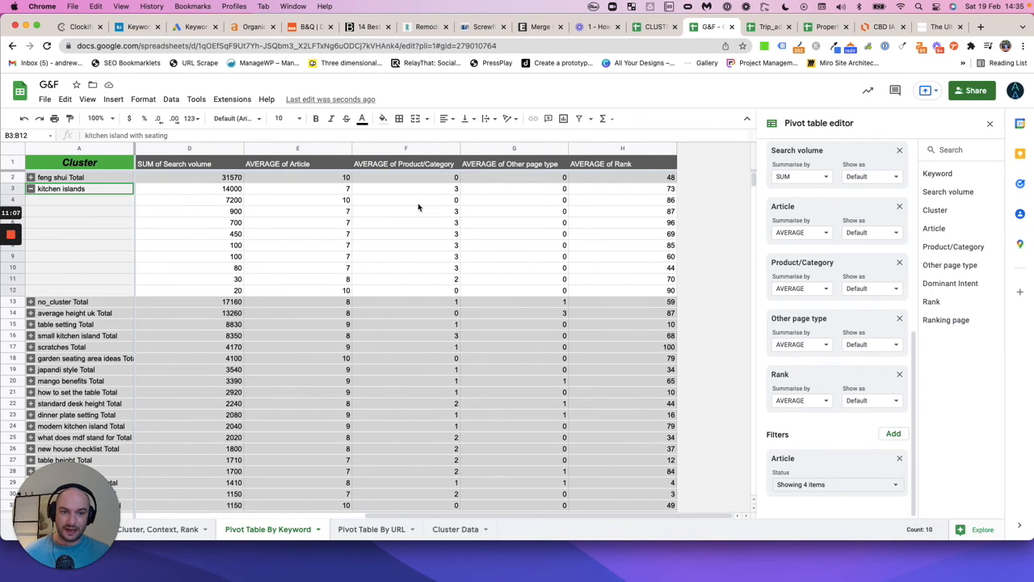
pyautogui.hscroll(-5, 381, 209)
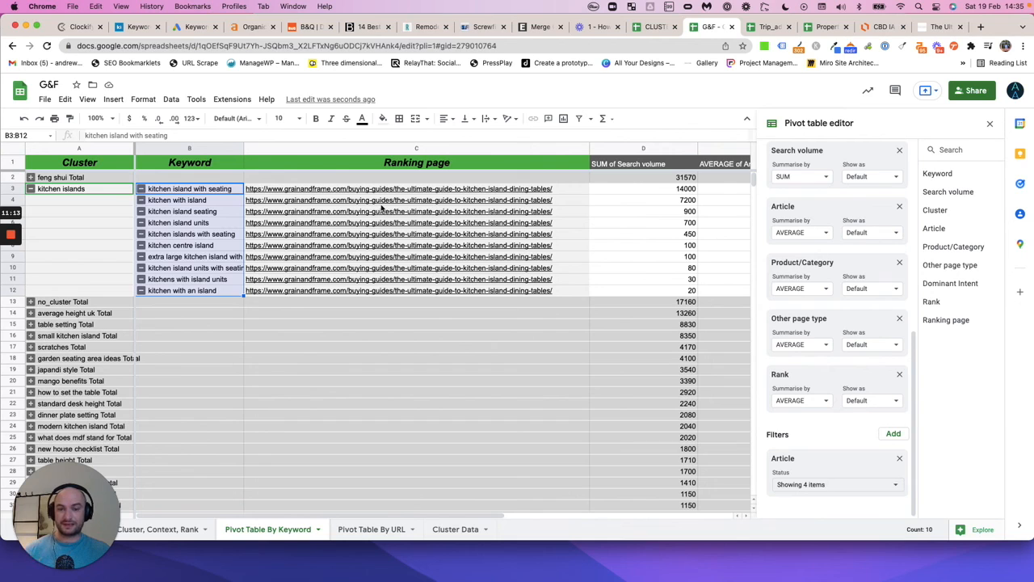
pyautogui.moveTo(208, 190); pyautogui.dragTo(208, 276)
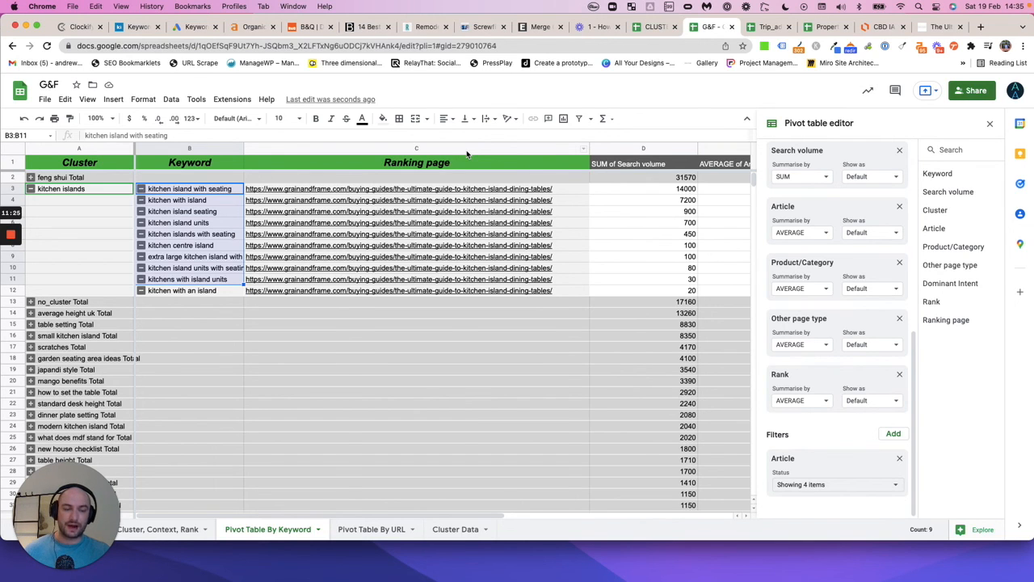
pyautogui.hscroll(5, 467, 153)
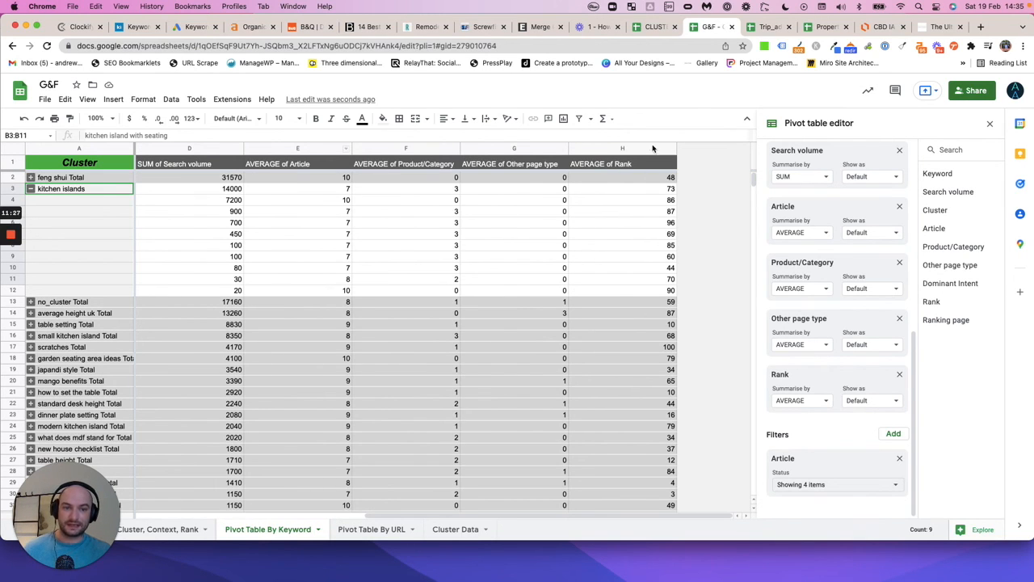
pyautogui.hscroll(-5, 142, 215)
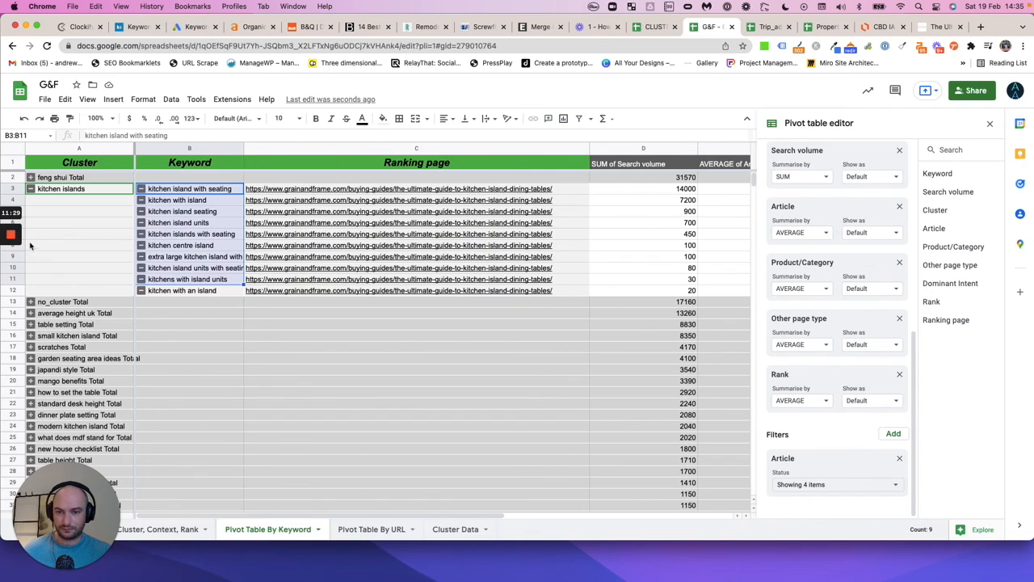